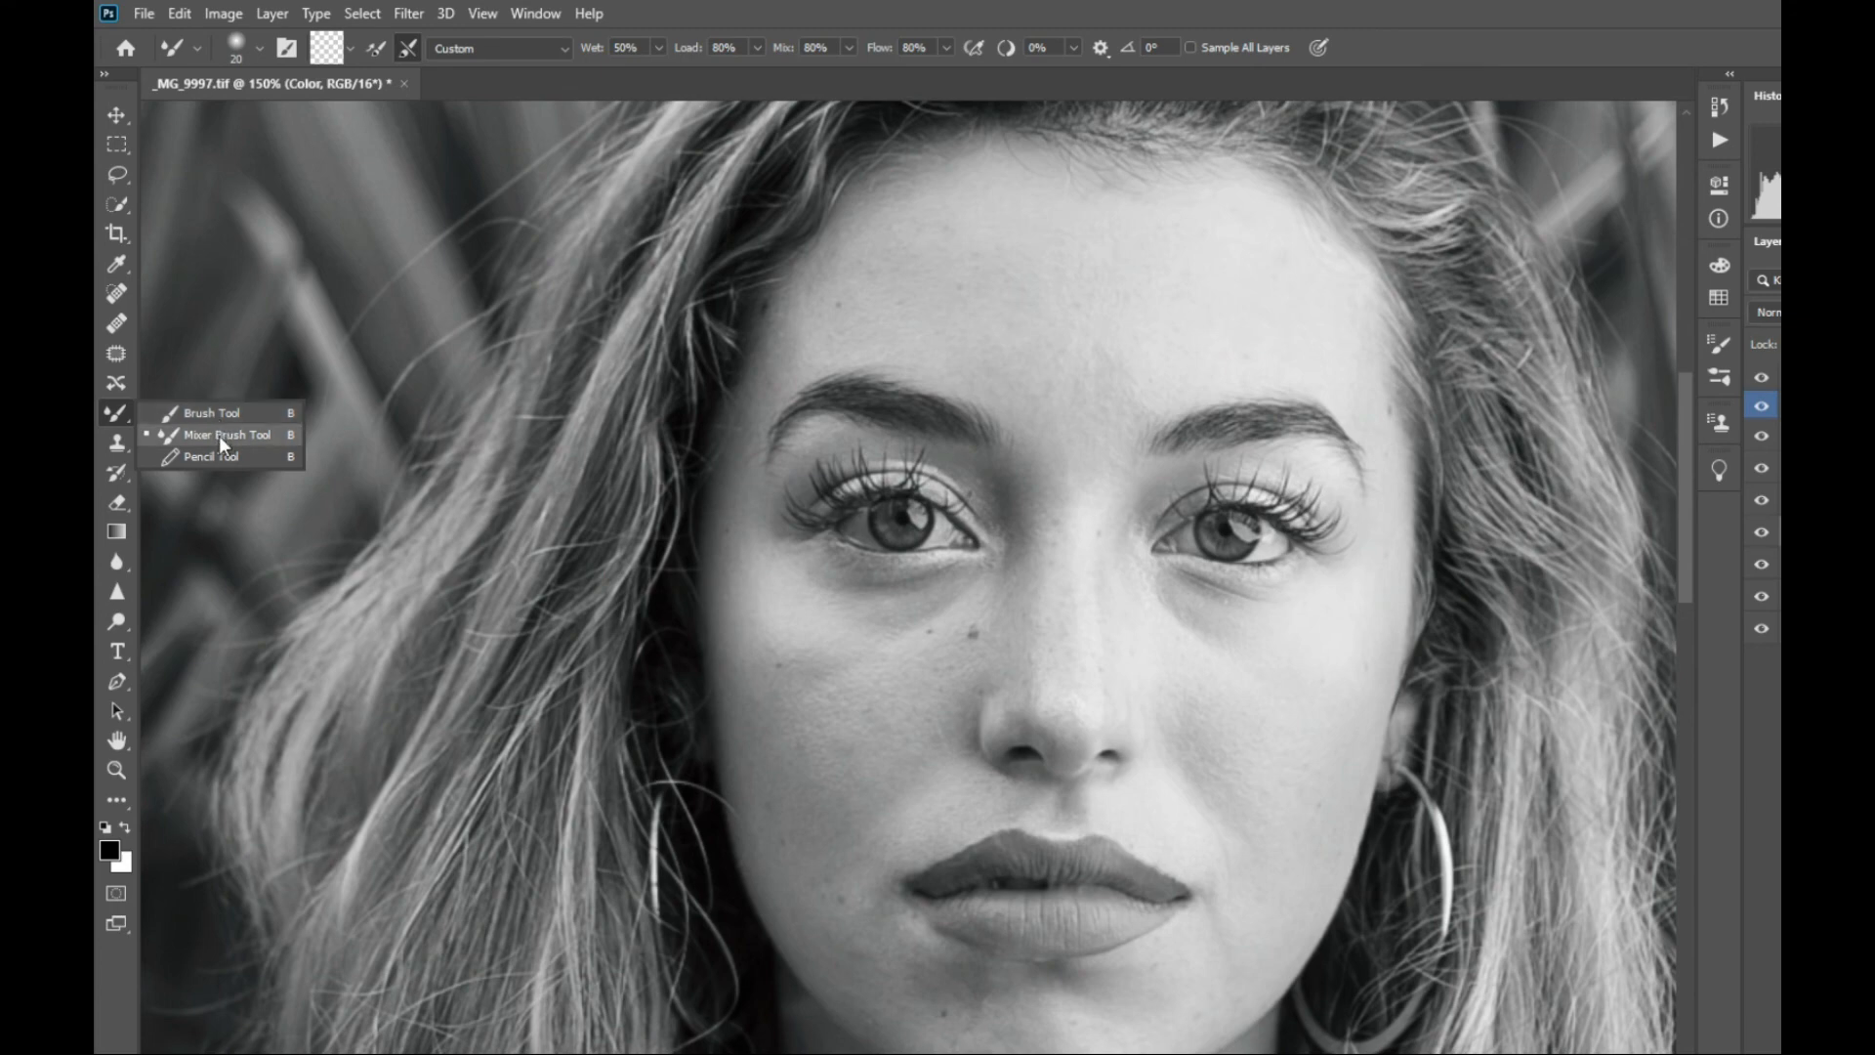
# Choose the Mixer Brush tool and enlarge its brush tip by three increments.
pyautogui.click(219, 435)
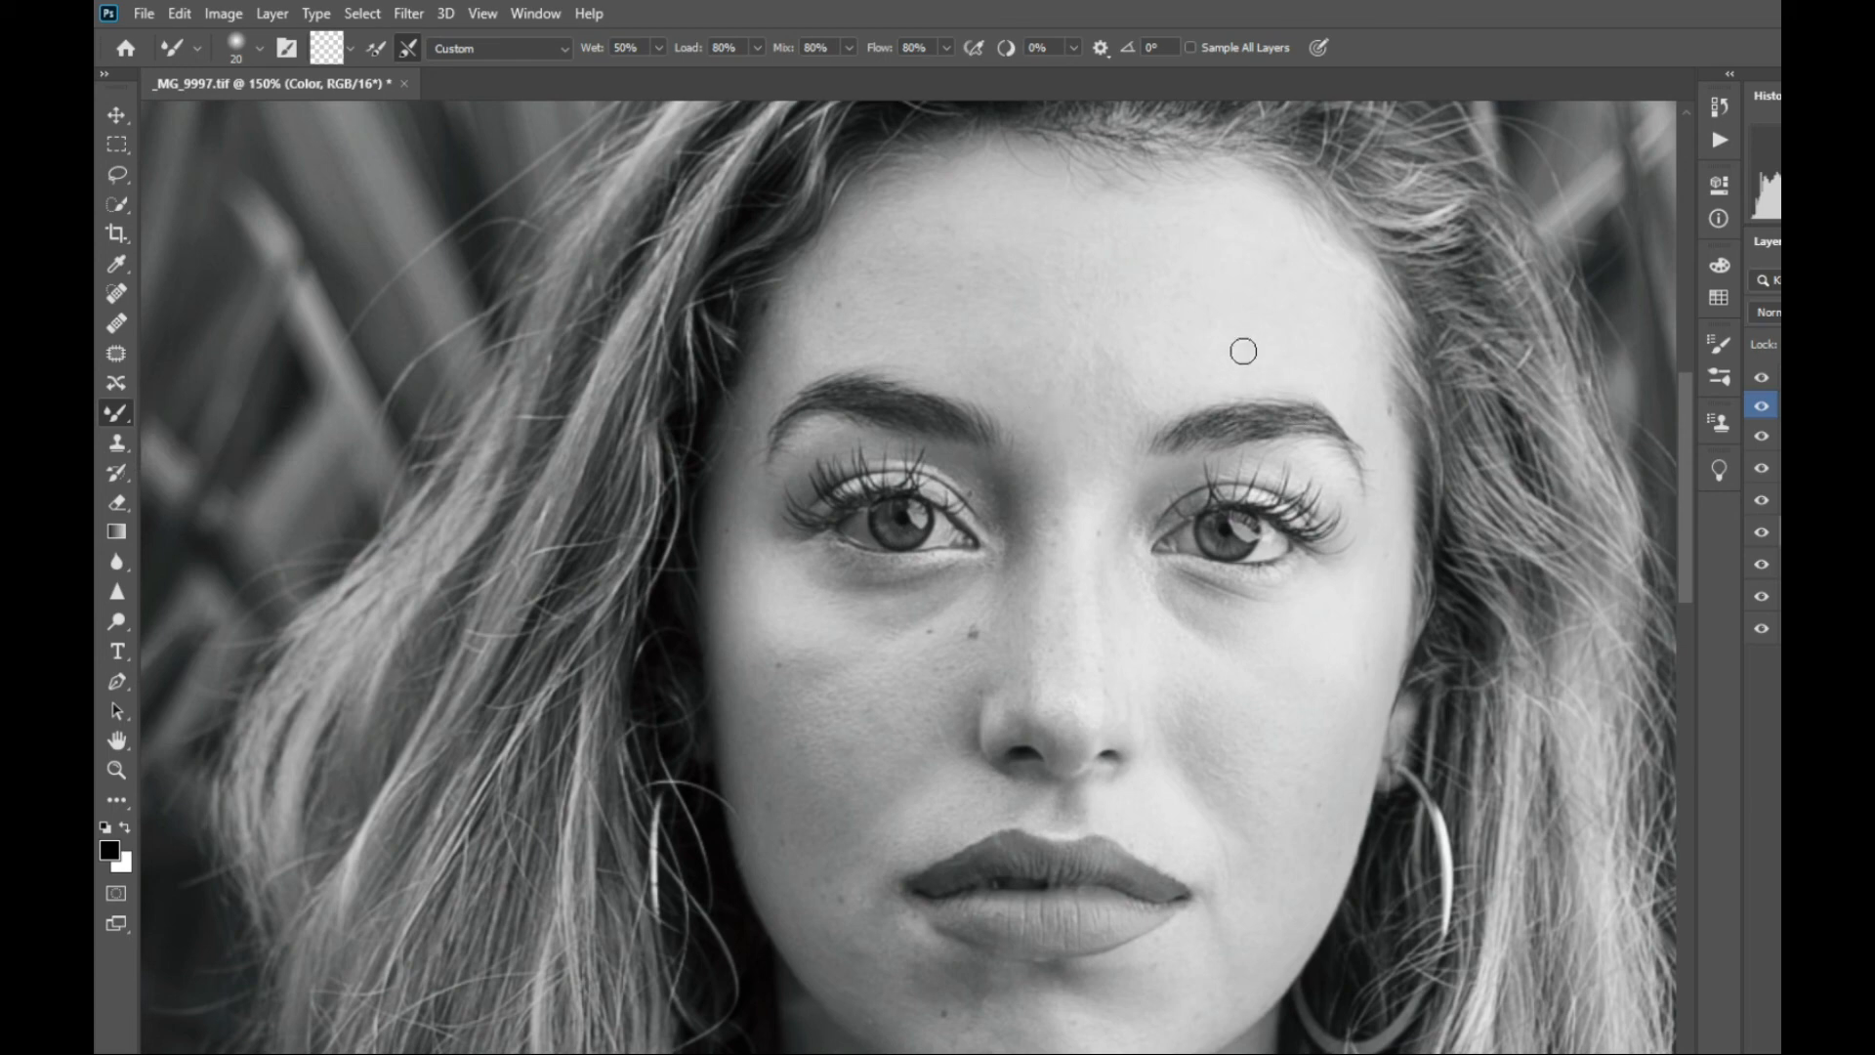
pyautogui.press(']')
pyautogui.press(']')
pyautogui.press(']')
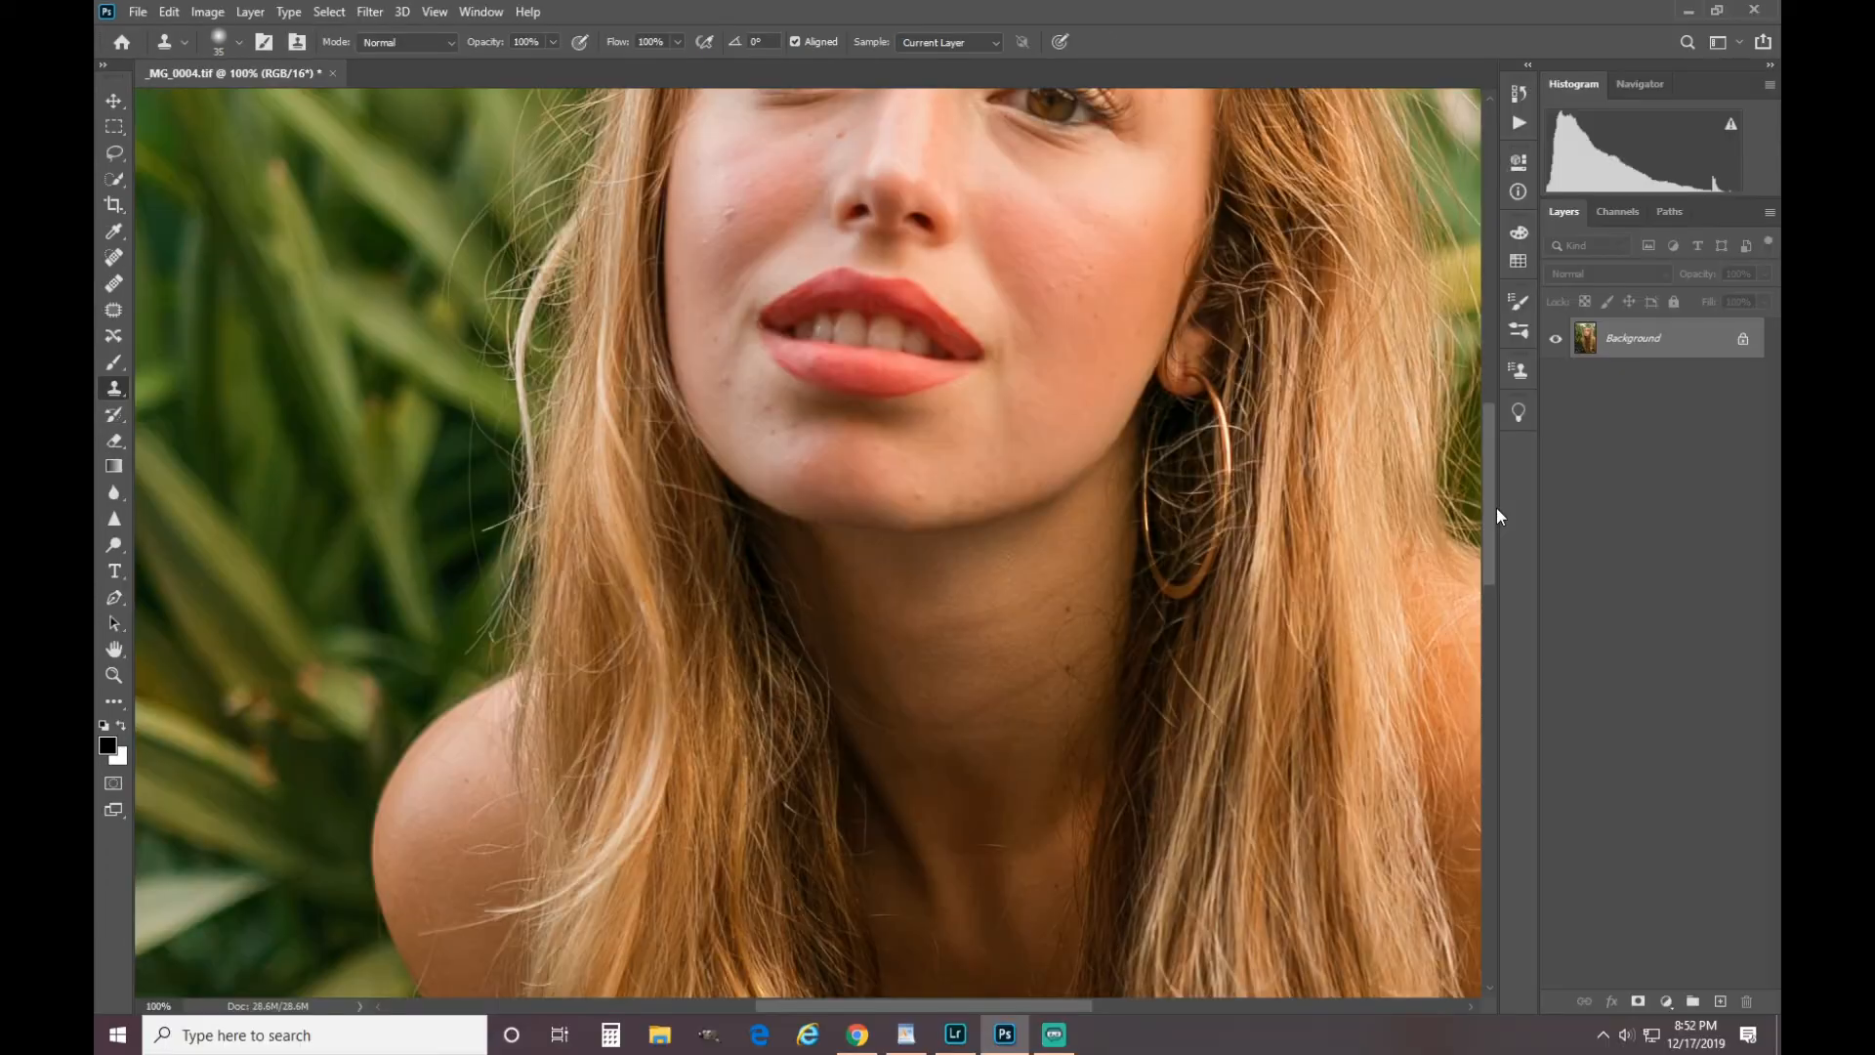
# Duplicate the Background layer twice to get two copies of the portrait above the original.
pyautogui.scroll(2, 1496, 503)
pyautogui.scroll(2, 1496, 503)
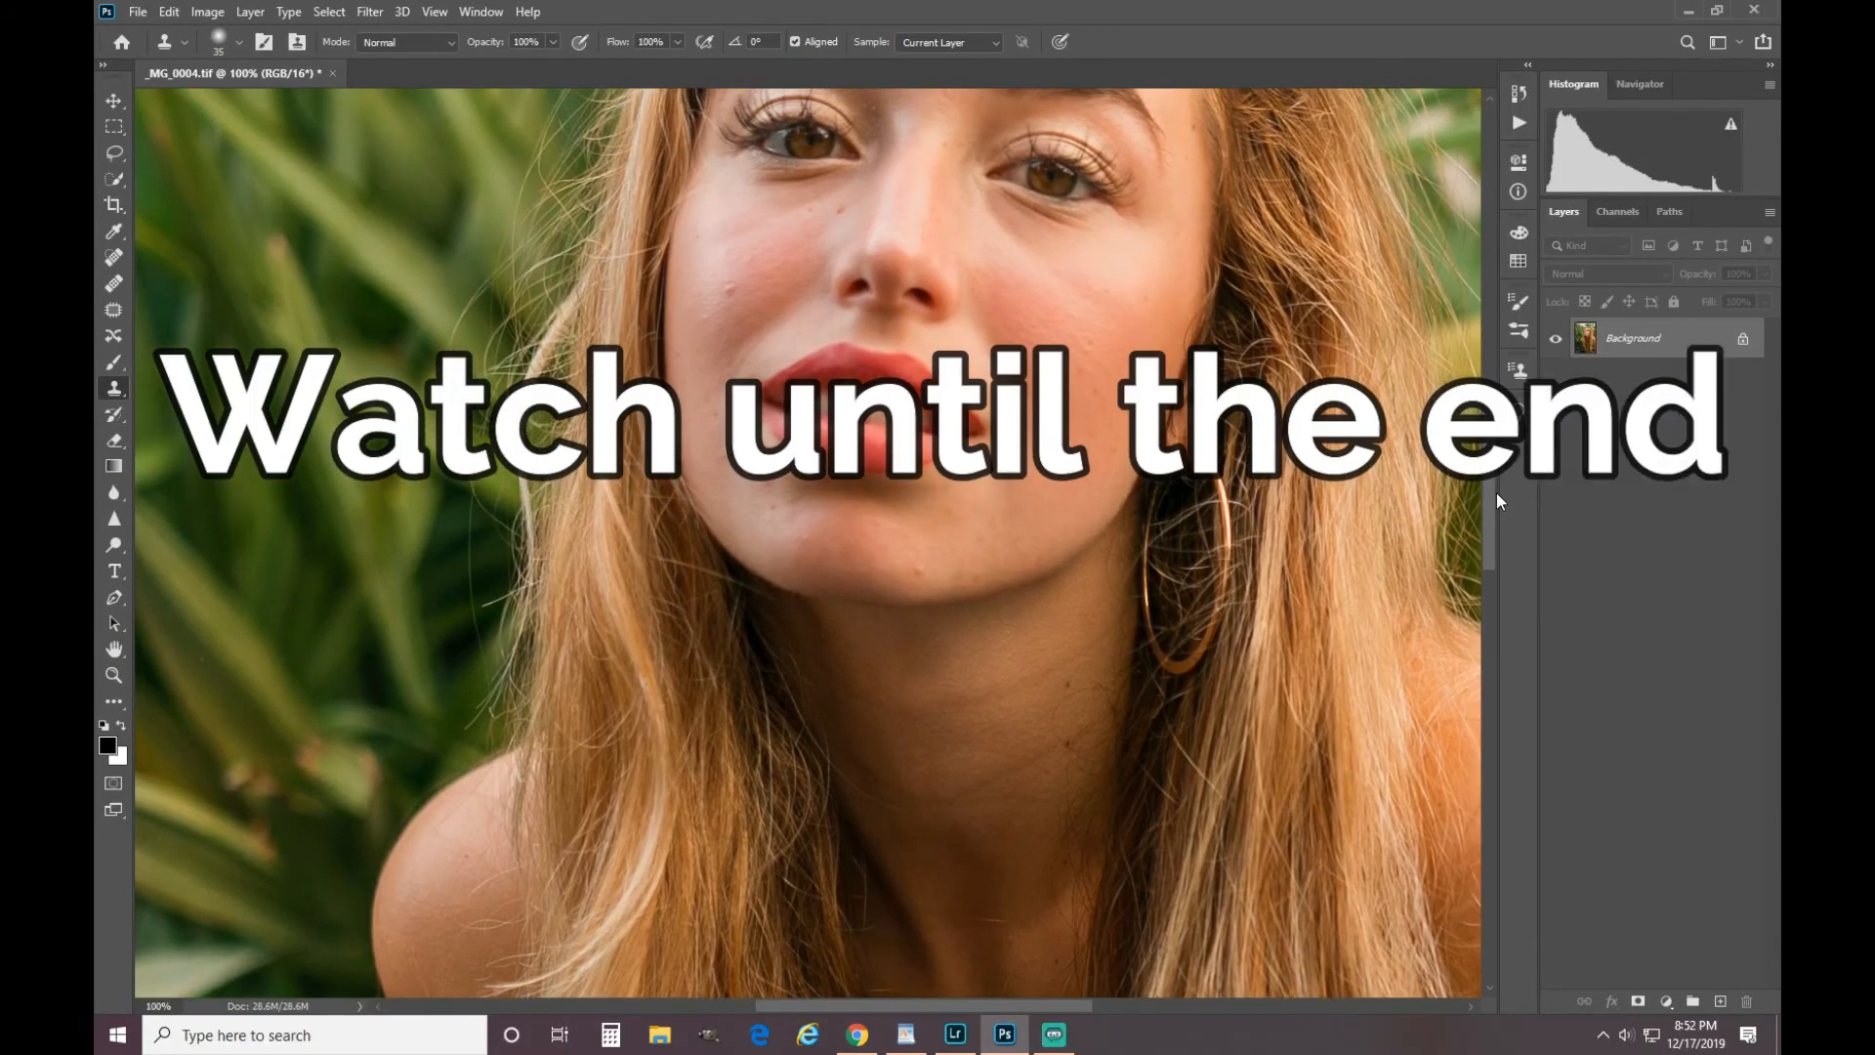
pyautogui.scroll(2, 1496, 488)
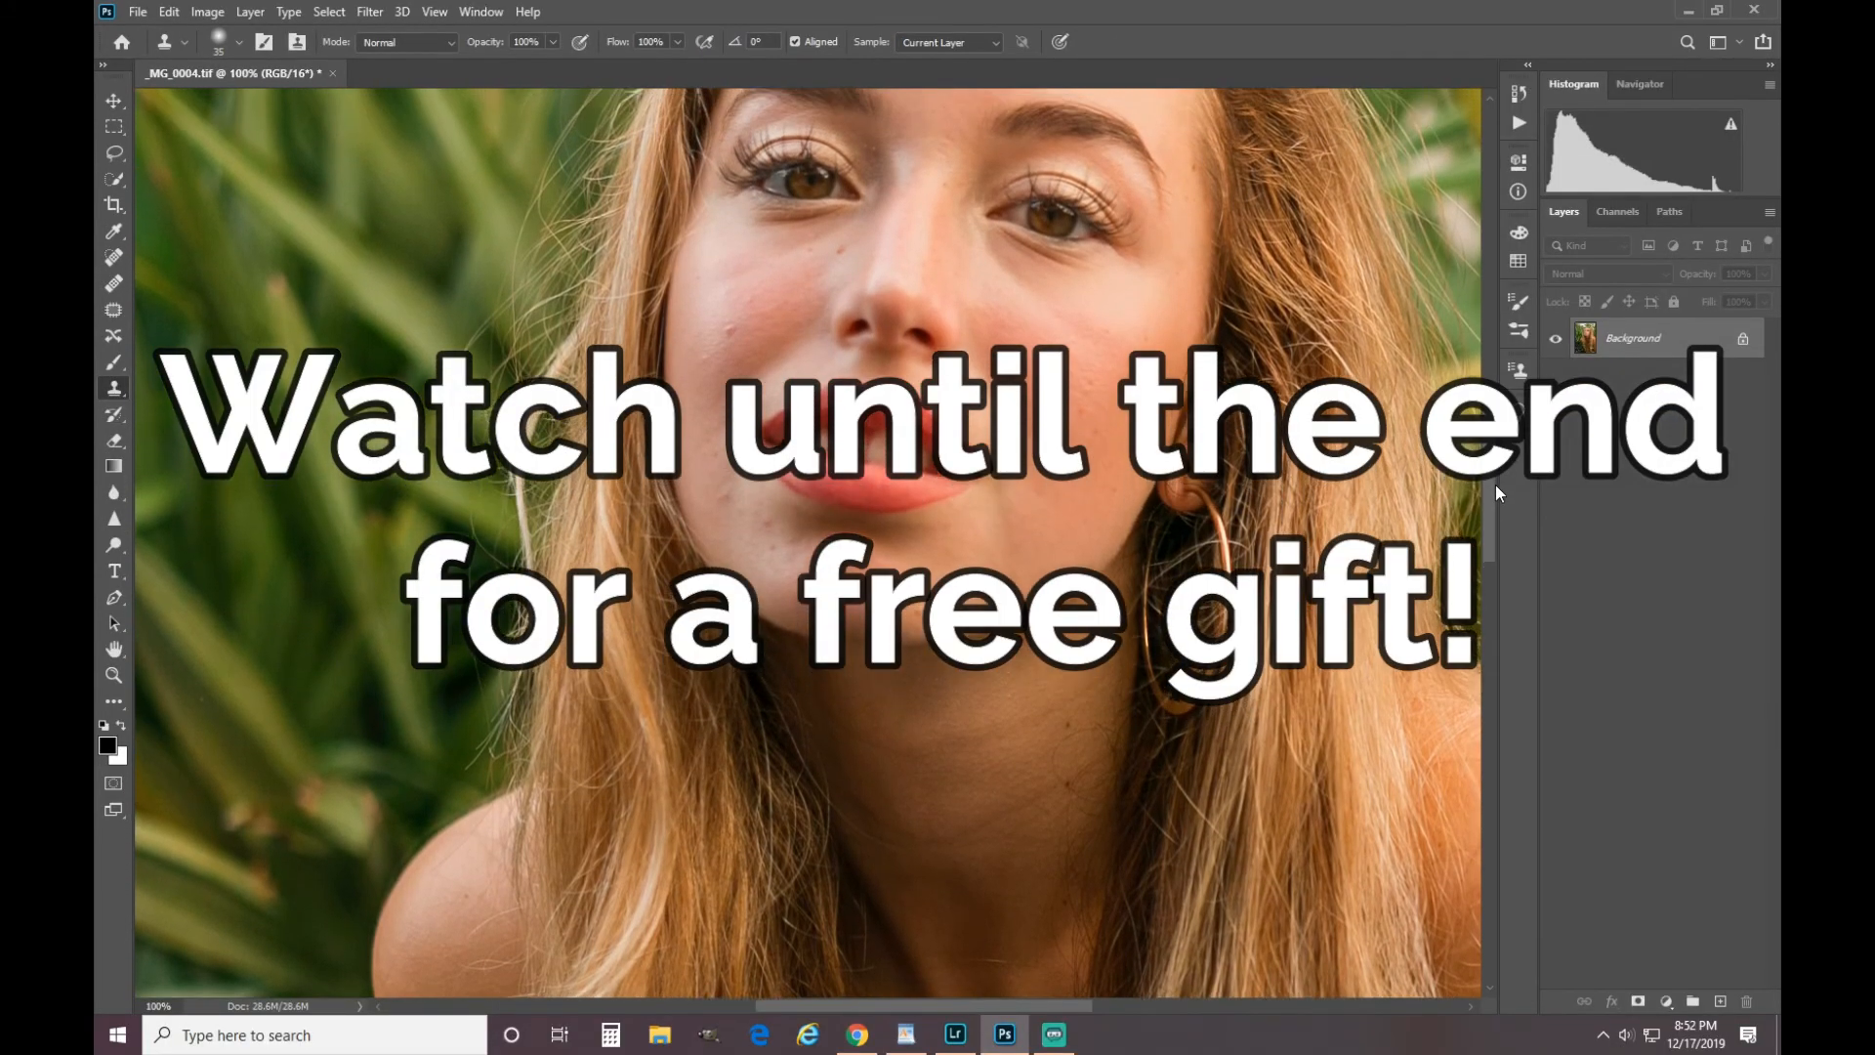
pyautogui.scroll(2, 1495, 472)
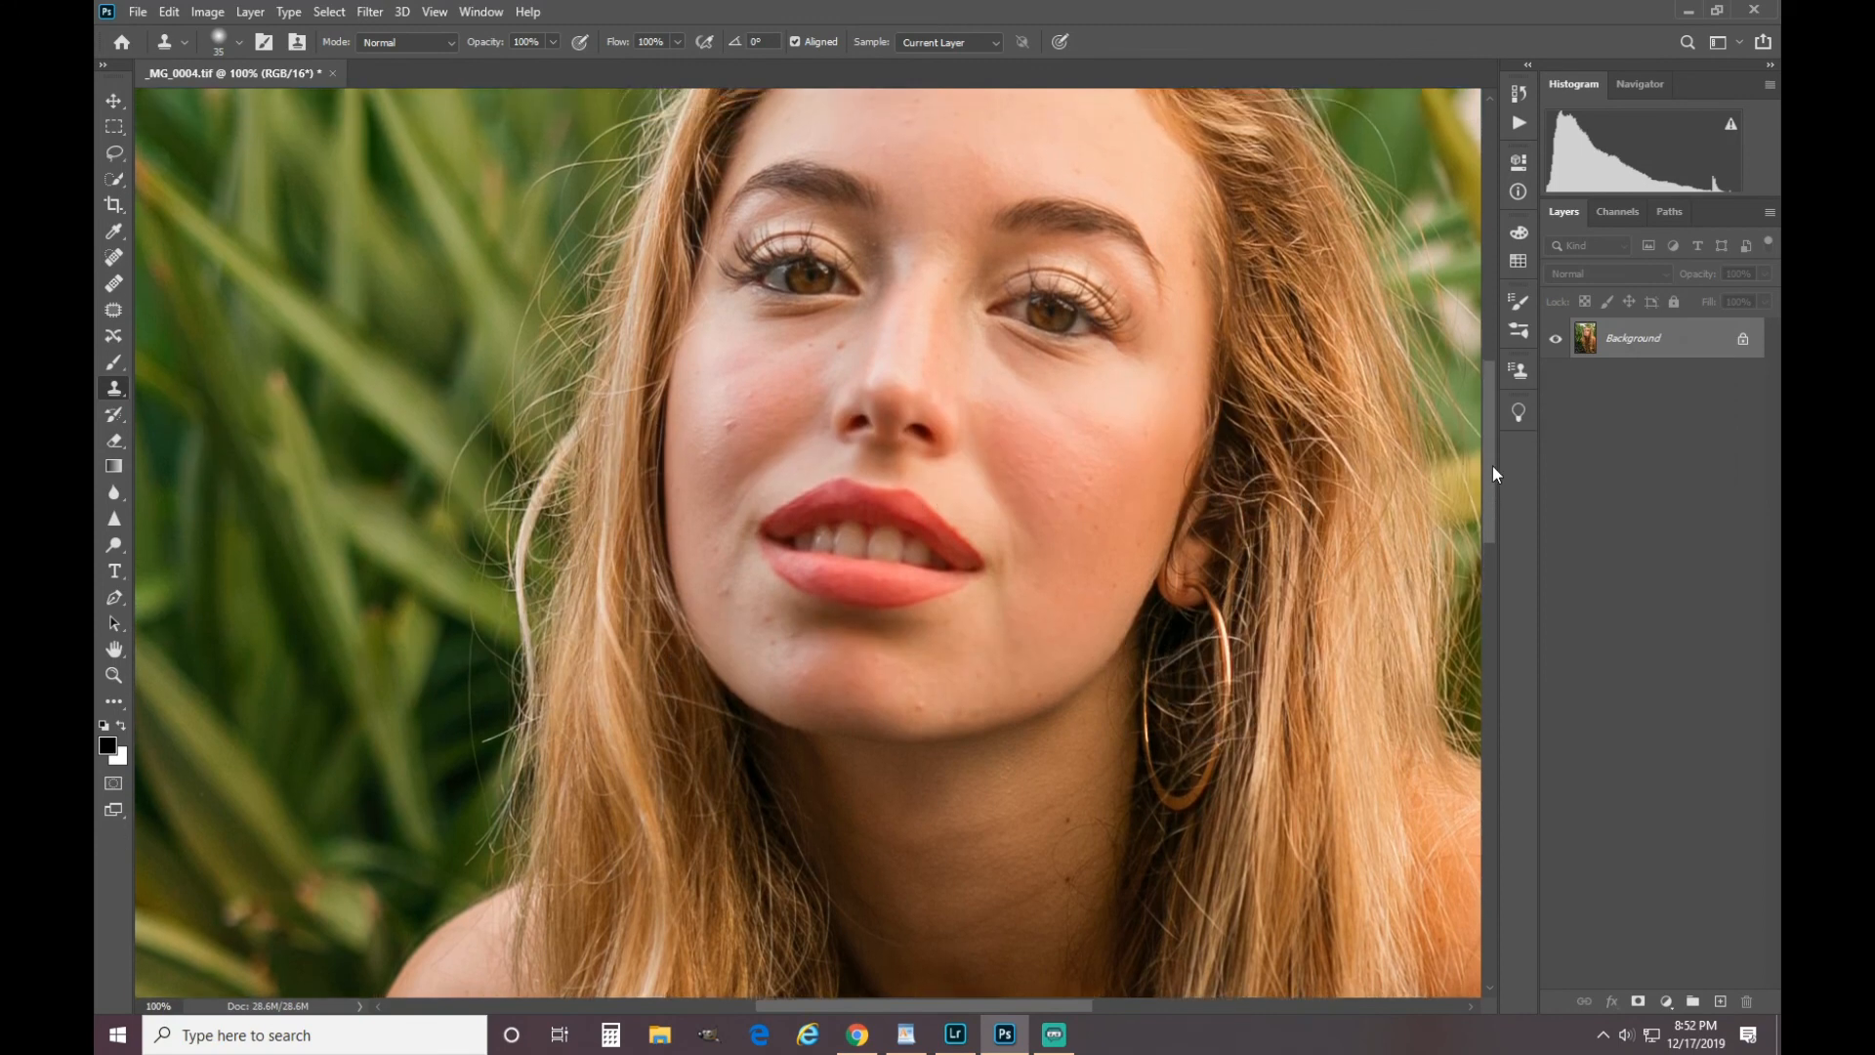
pyautogui.moveTo(1491, 461); pyautogui.dragTo(1485, 426)
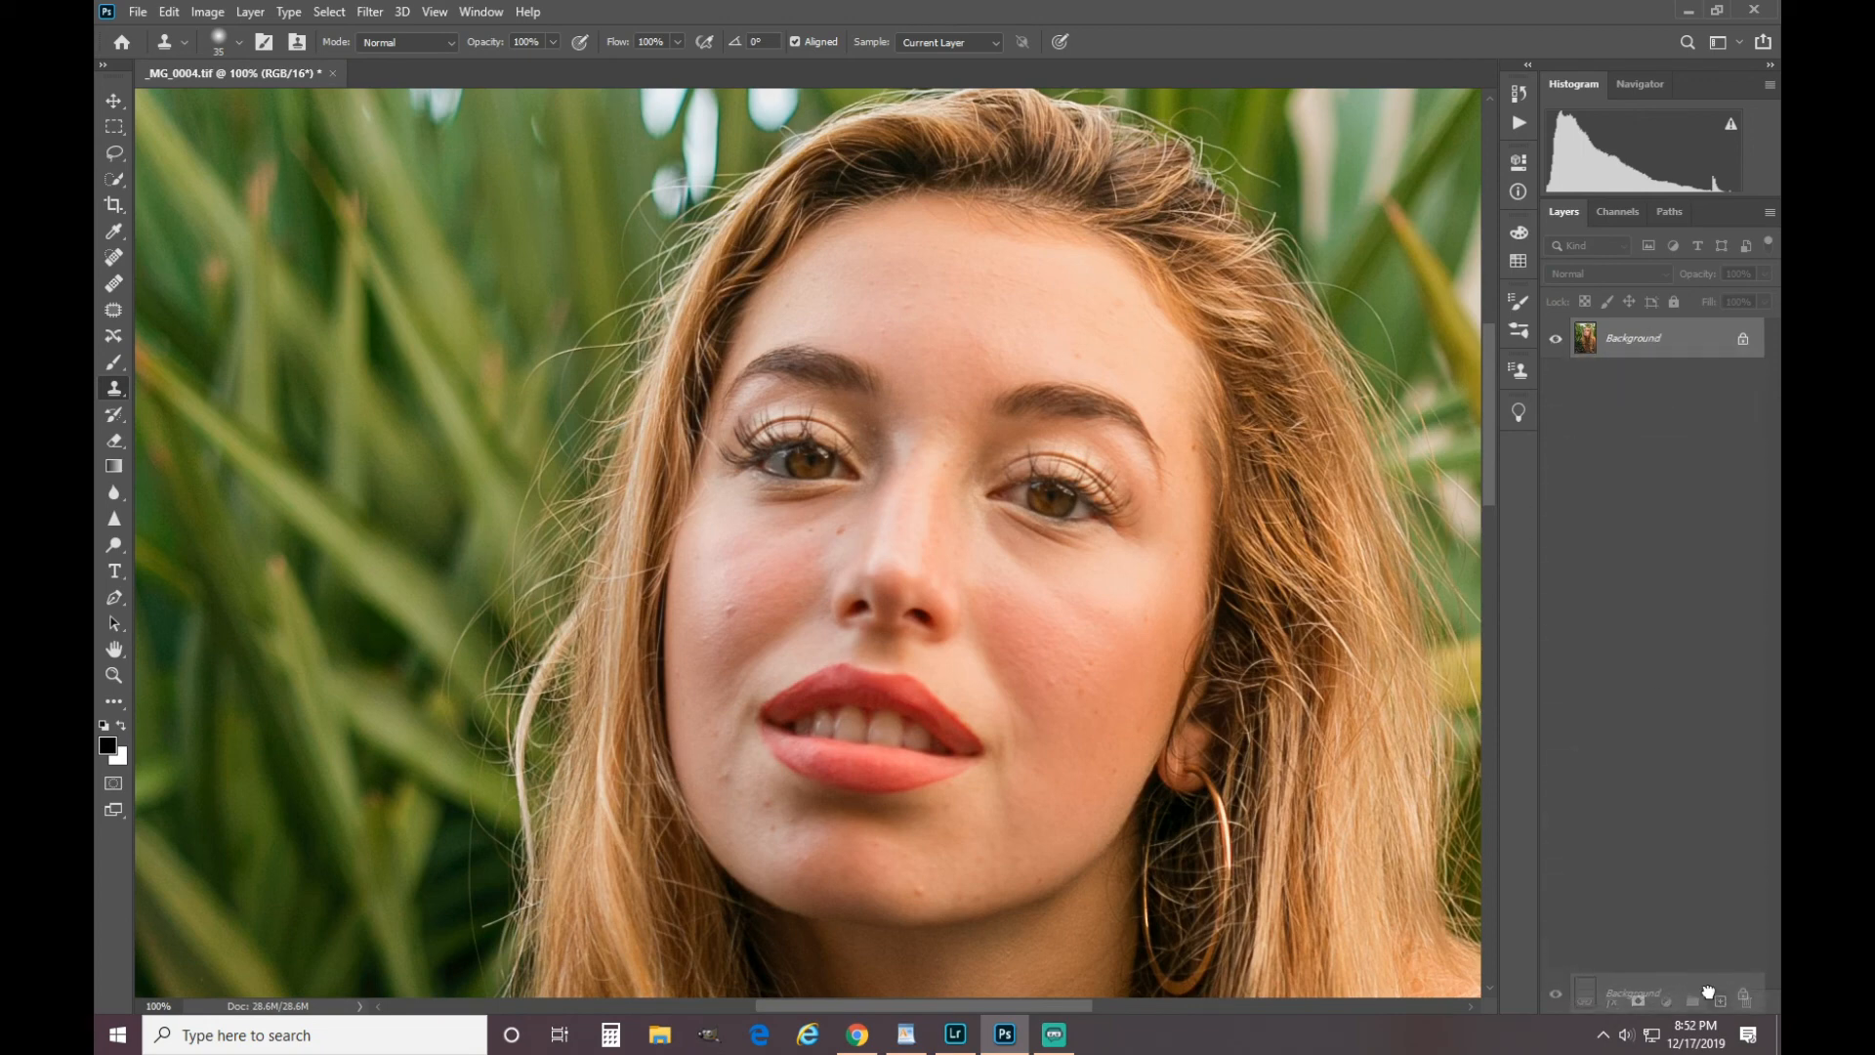
pyautogui.hotkey('ctrl', 'j')
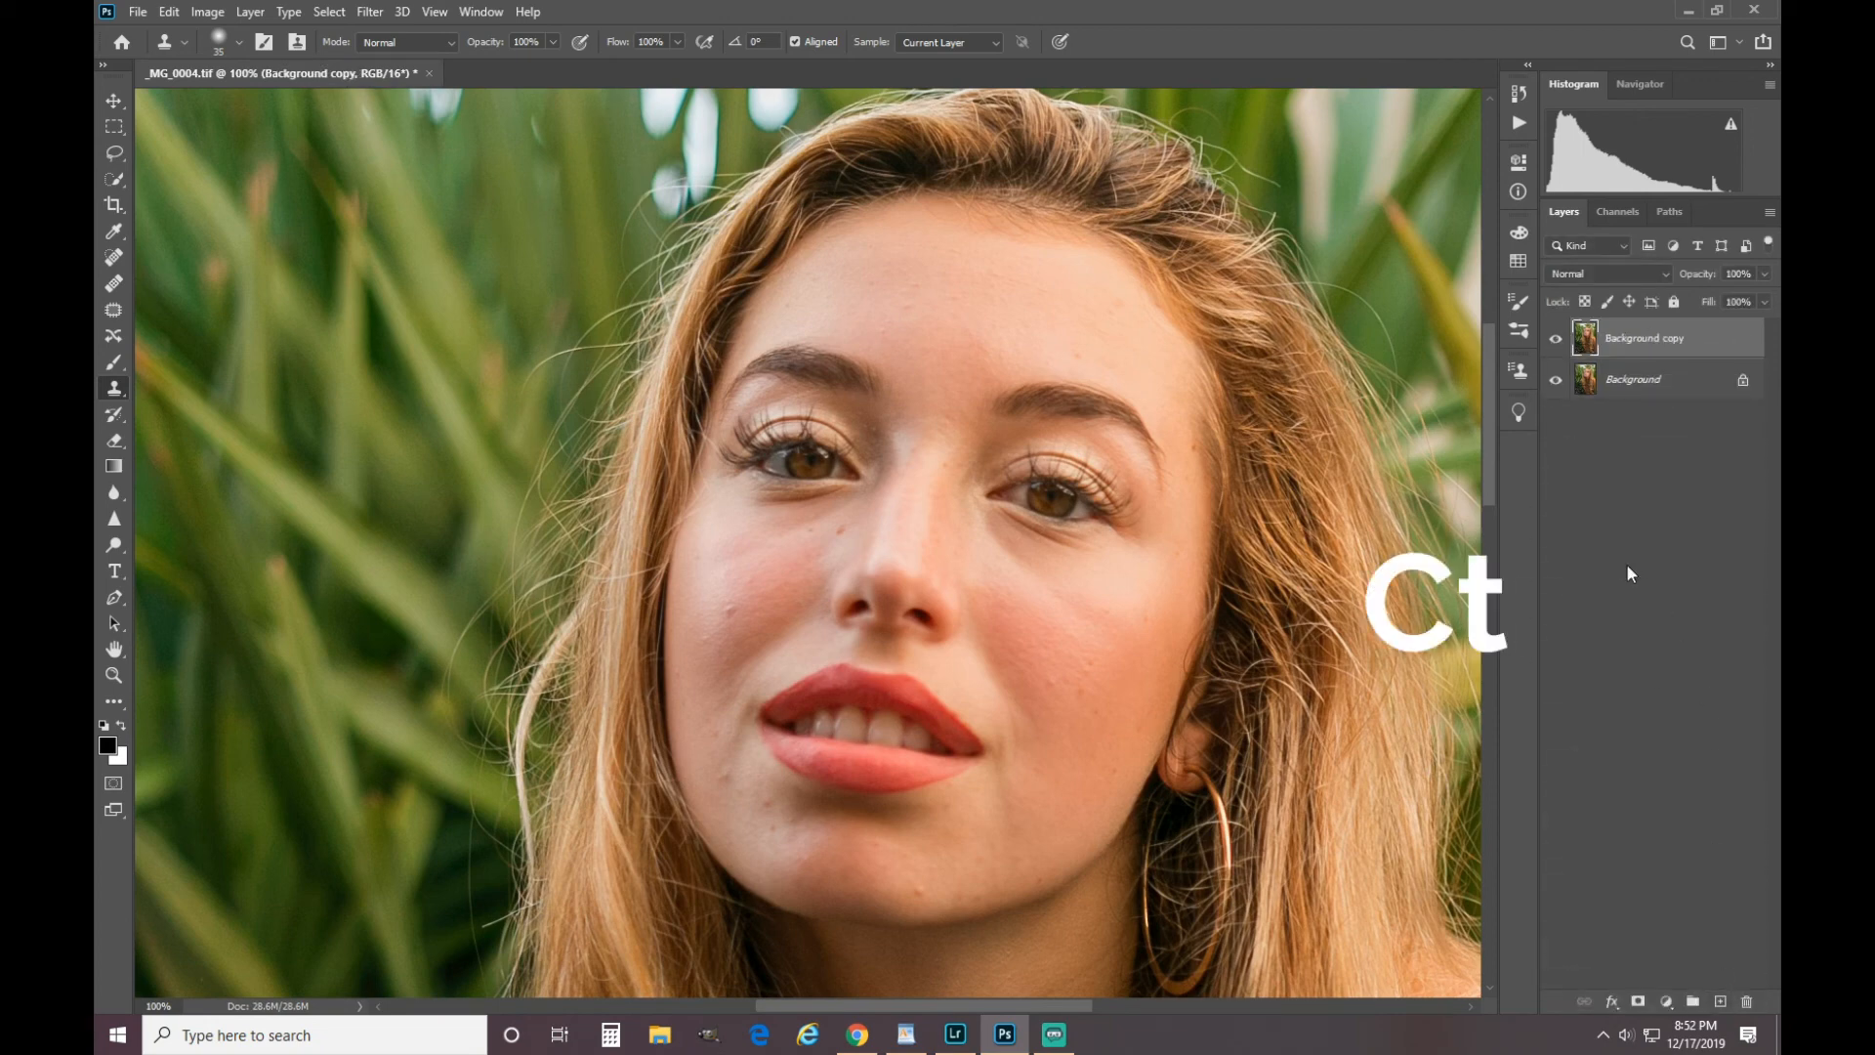
pyautogui.hotkey('ctrl', 'j')
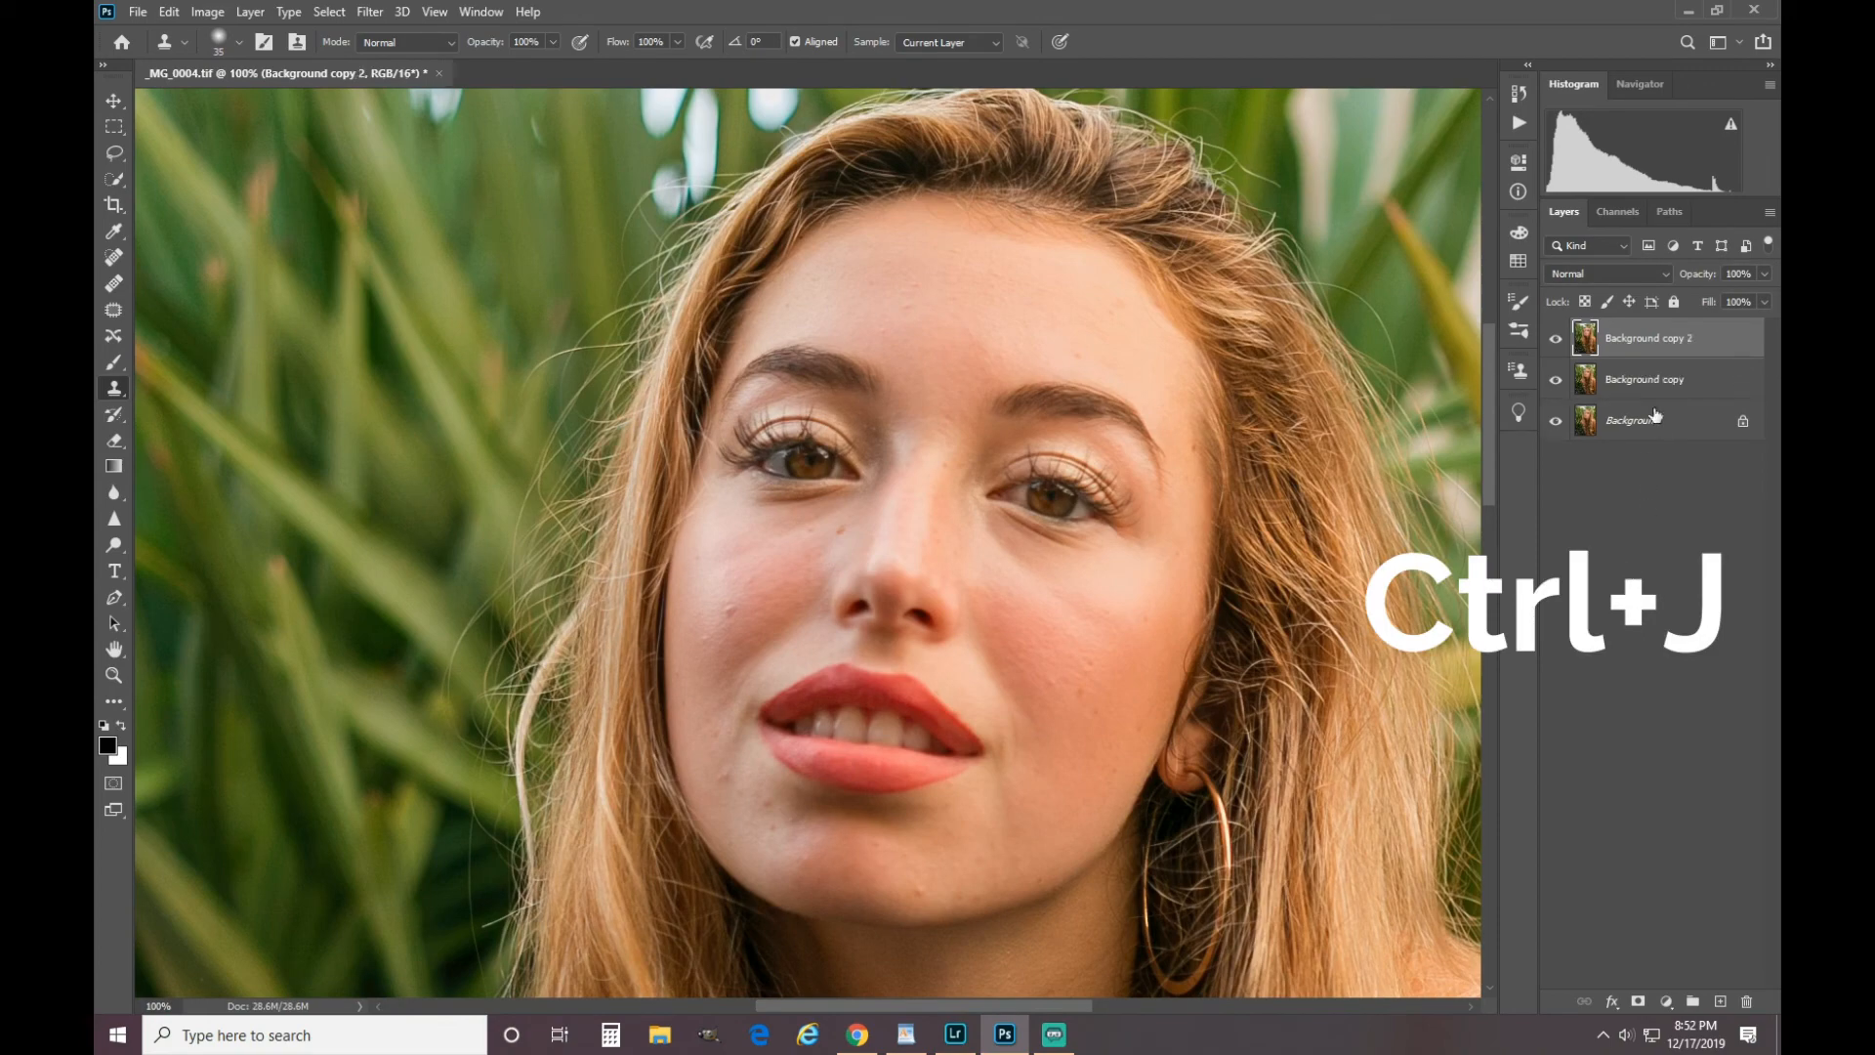
# Rename the upper Background copy as Texture and the lower copy as Color.
pyautogui.click(250, 12)
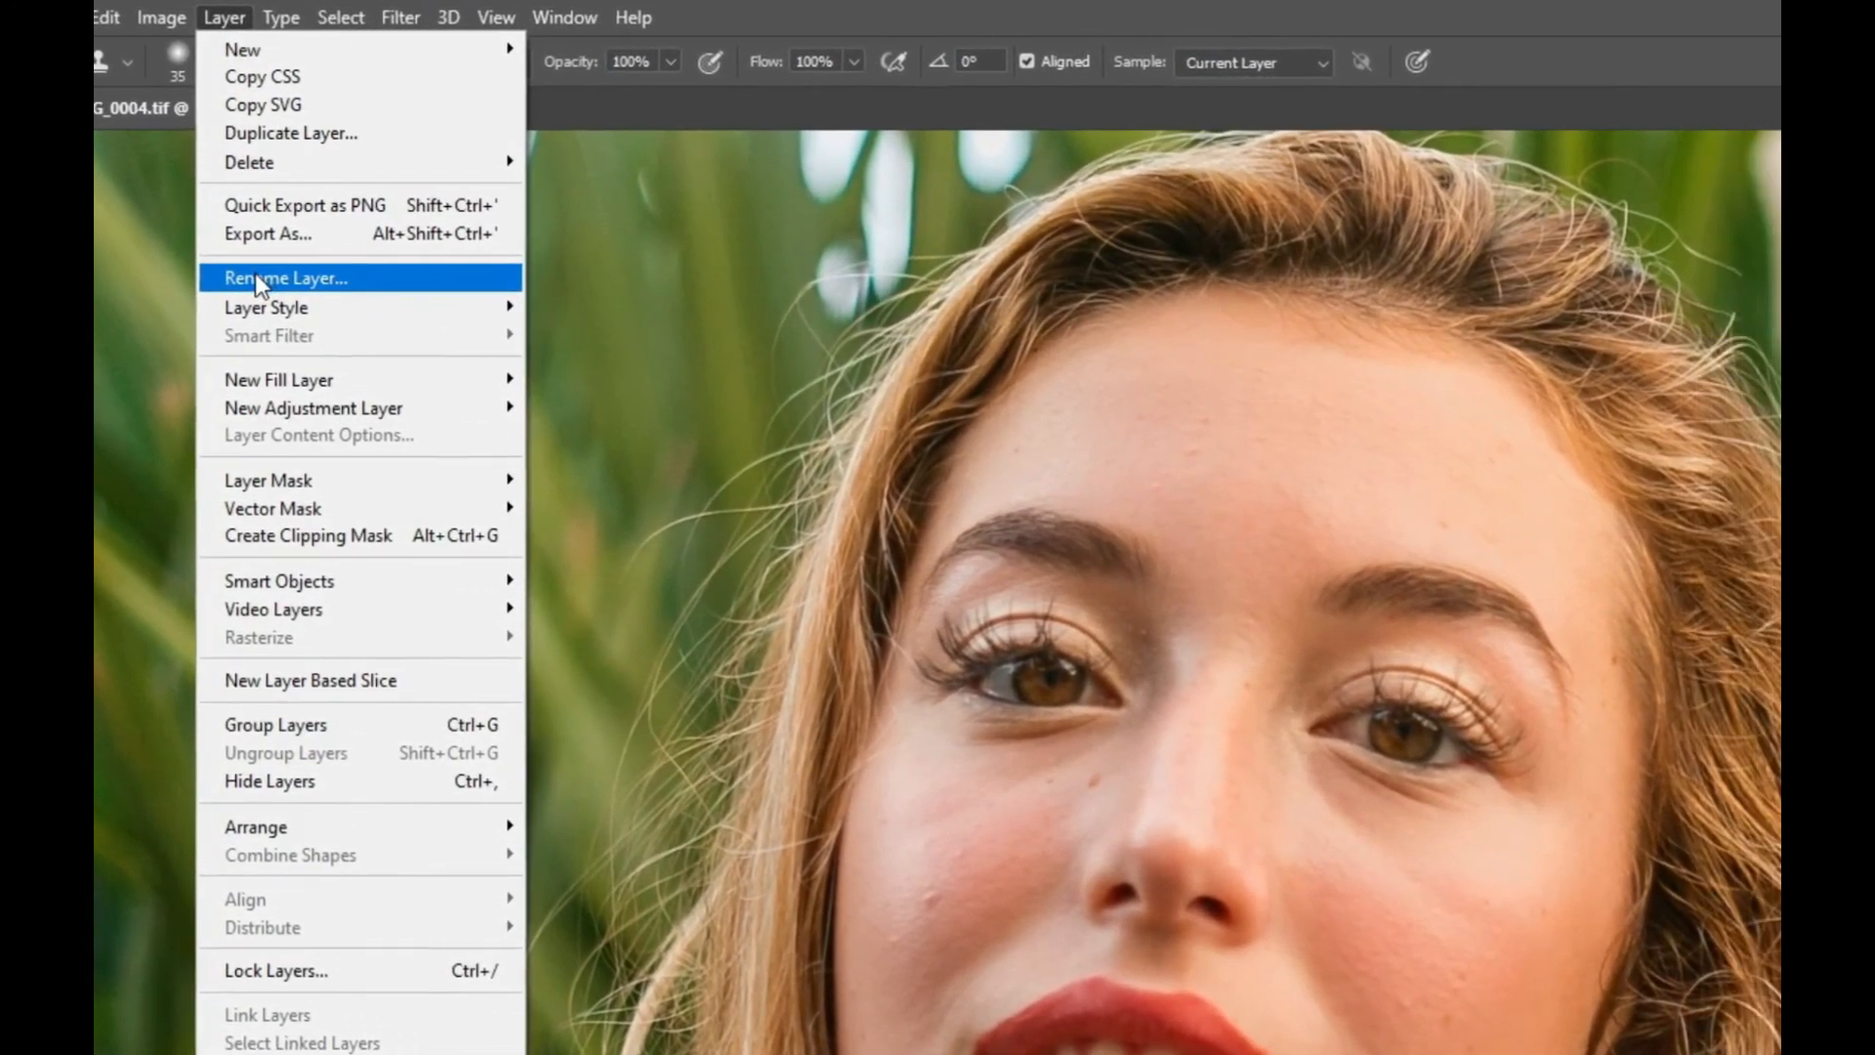
pyautogui.click(322, 239)
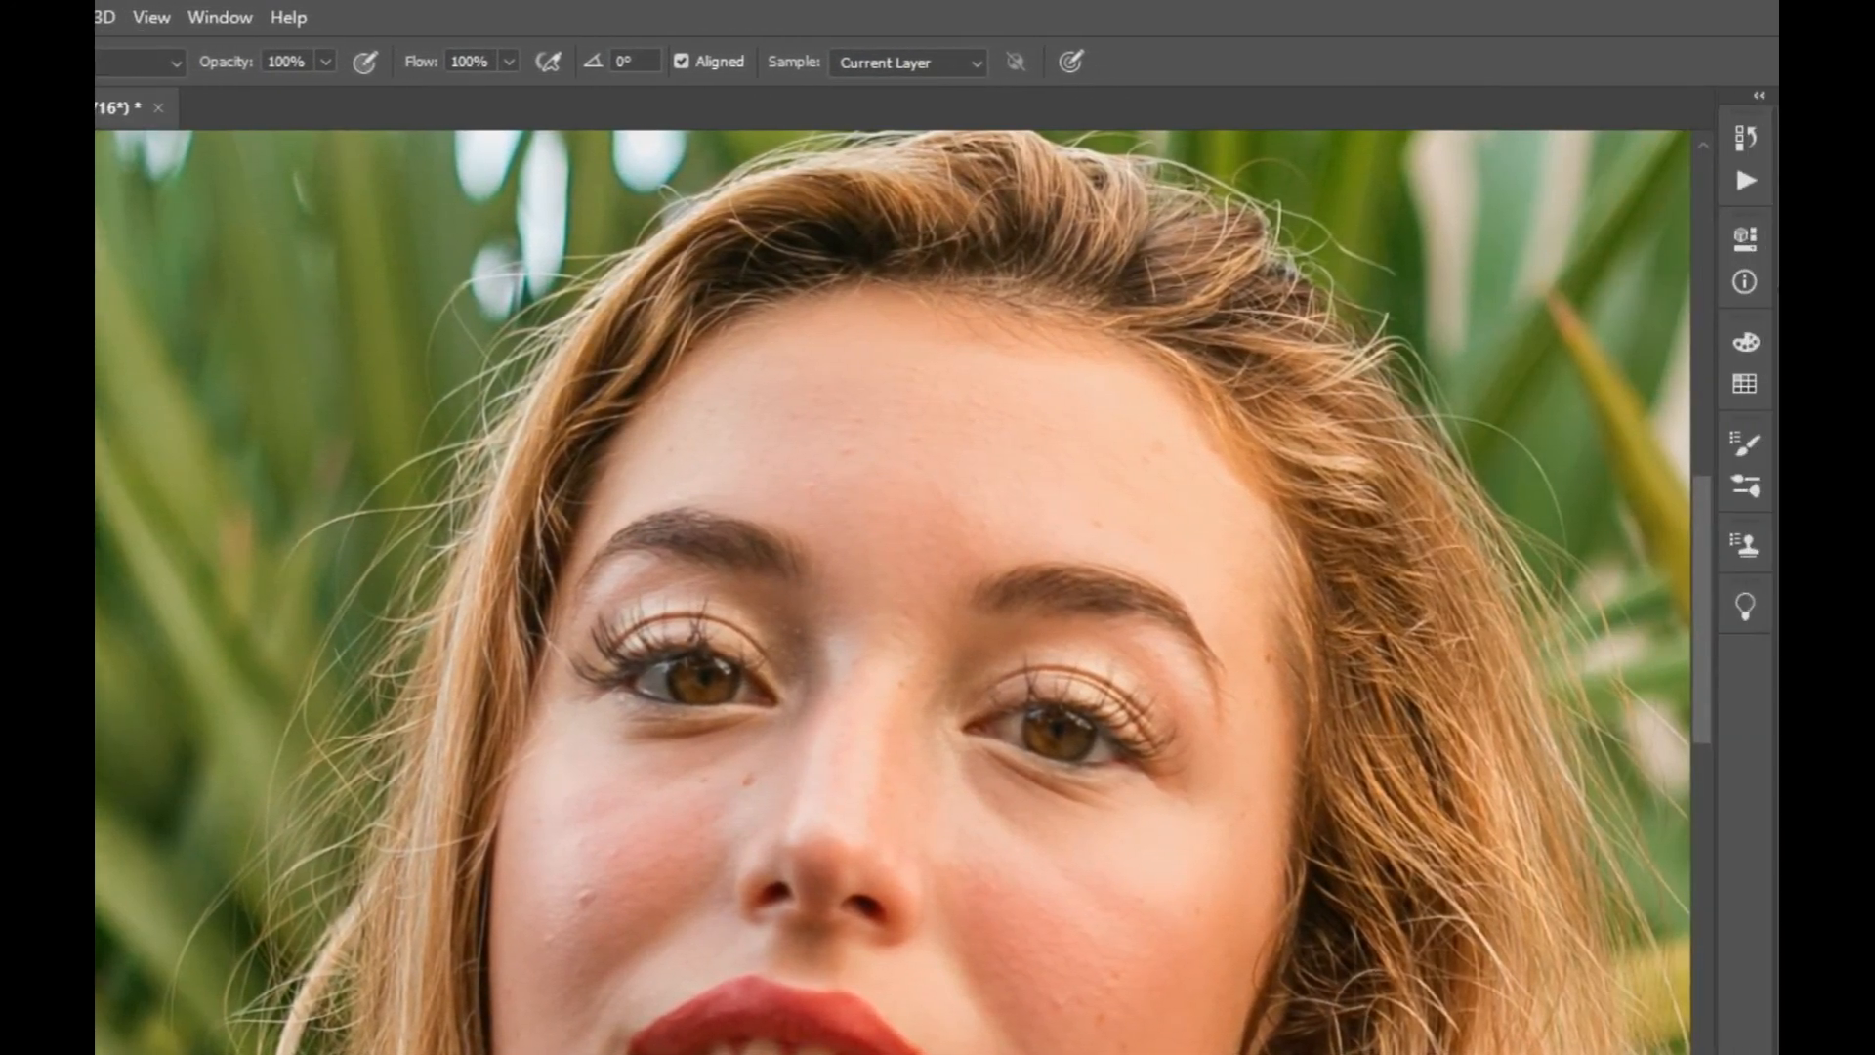
pyautogui.write('Texture')
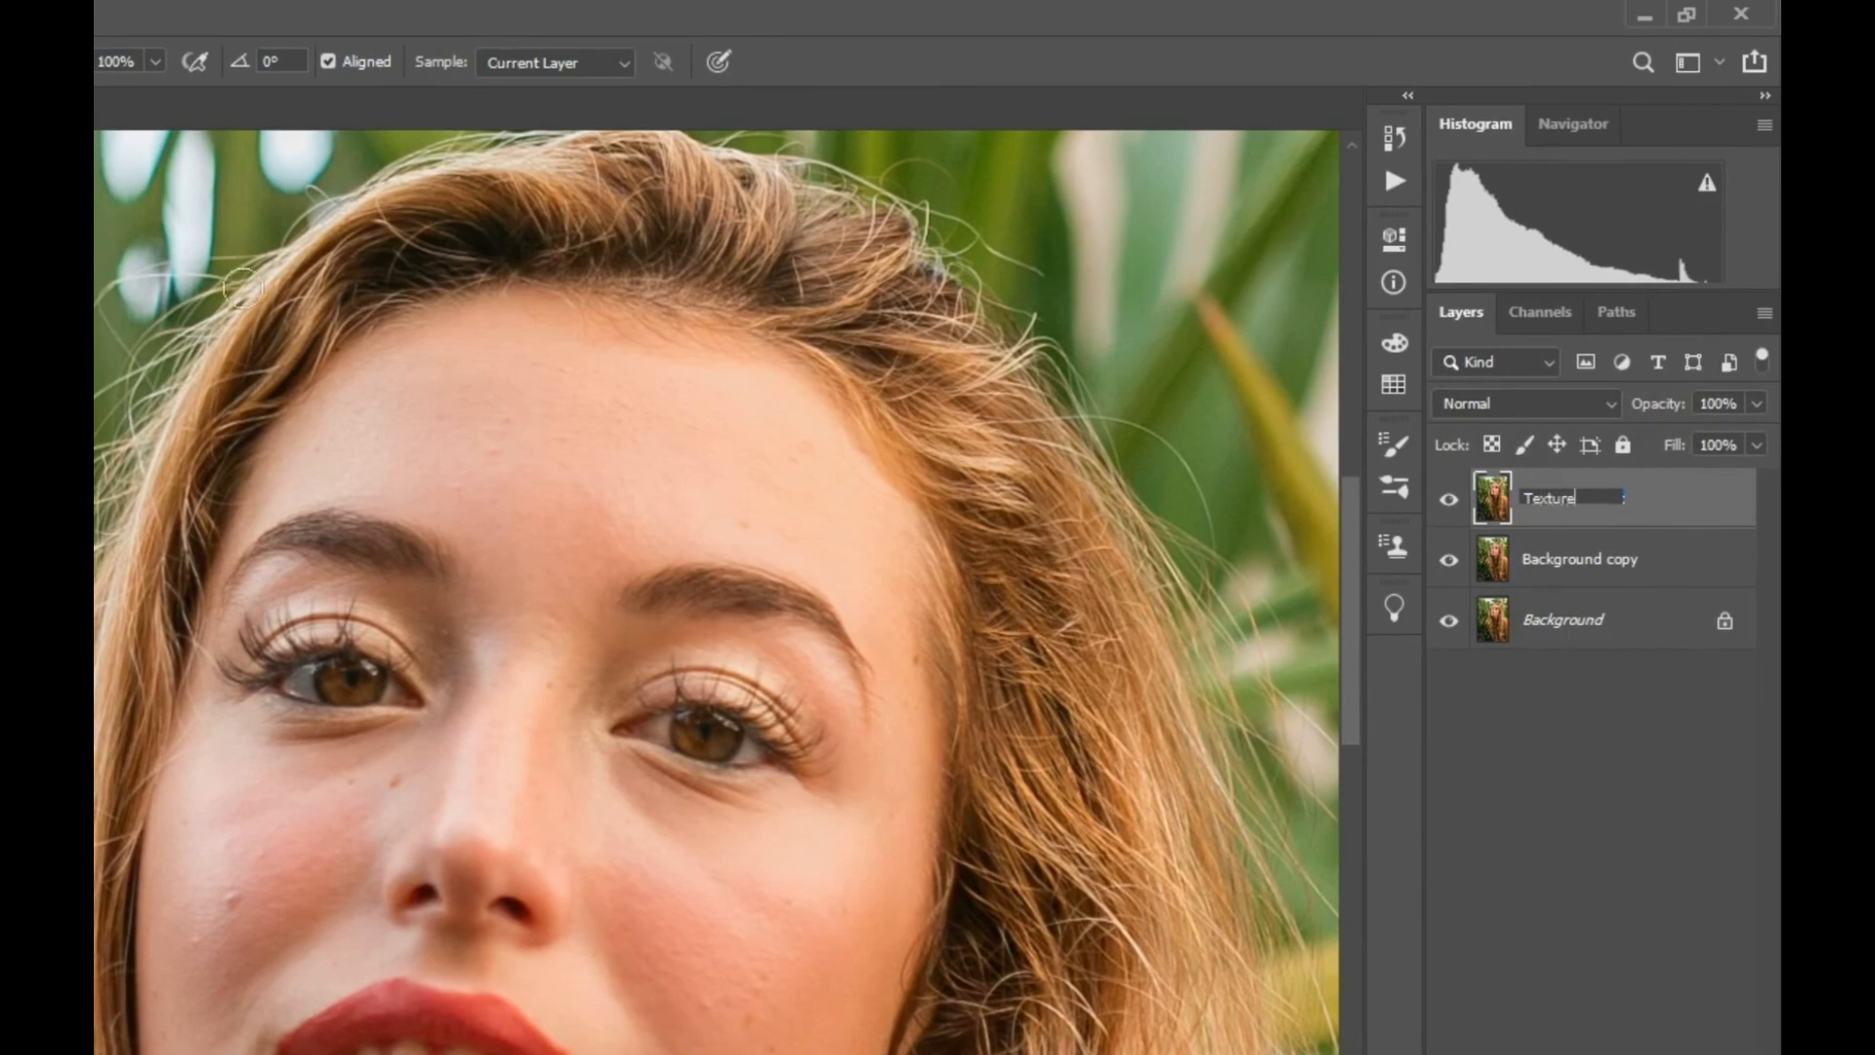
pyautogui.click(1590, 565)
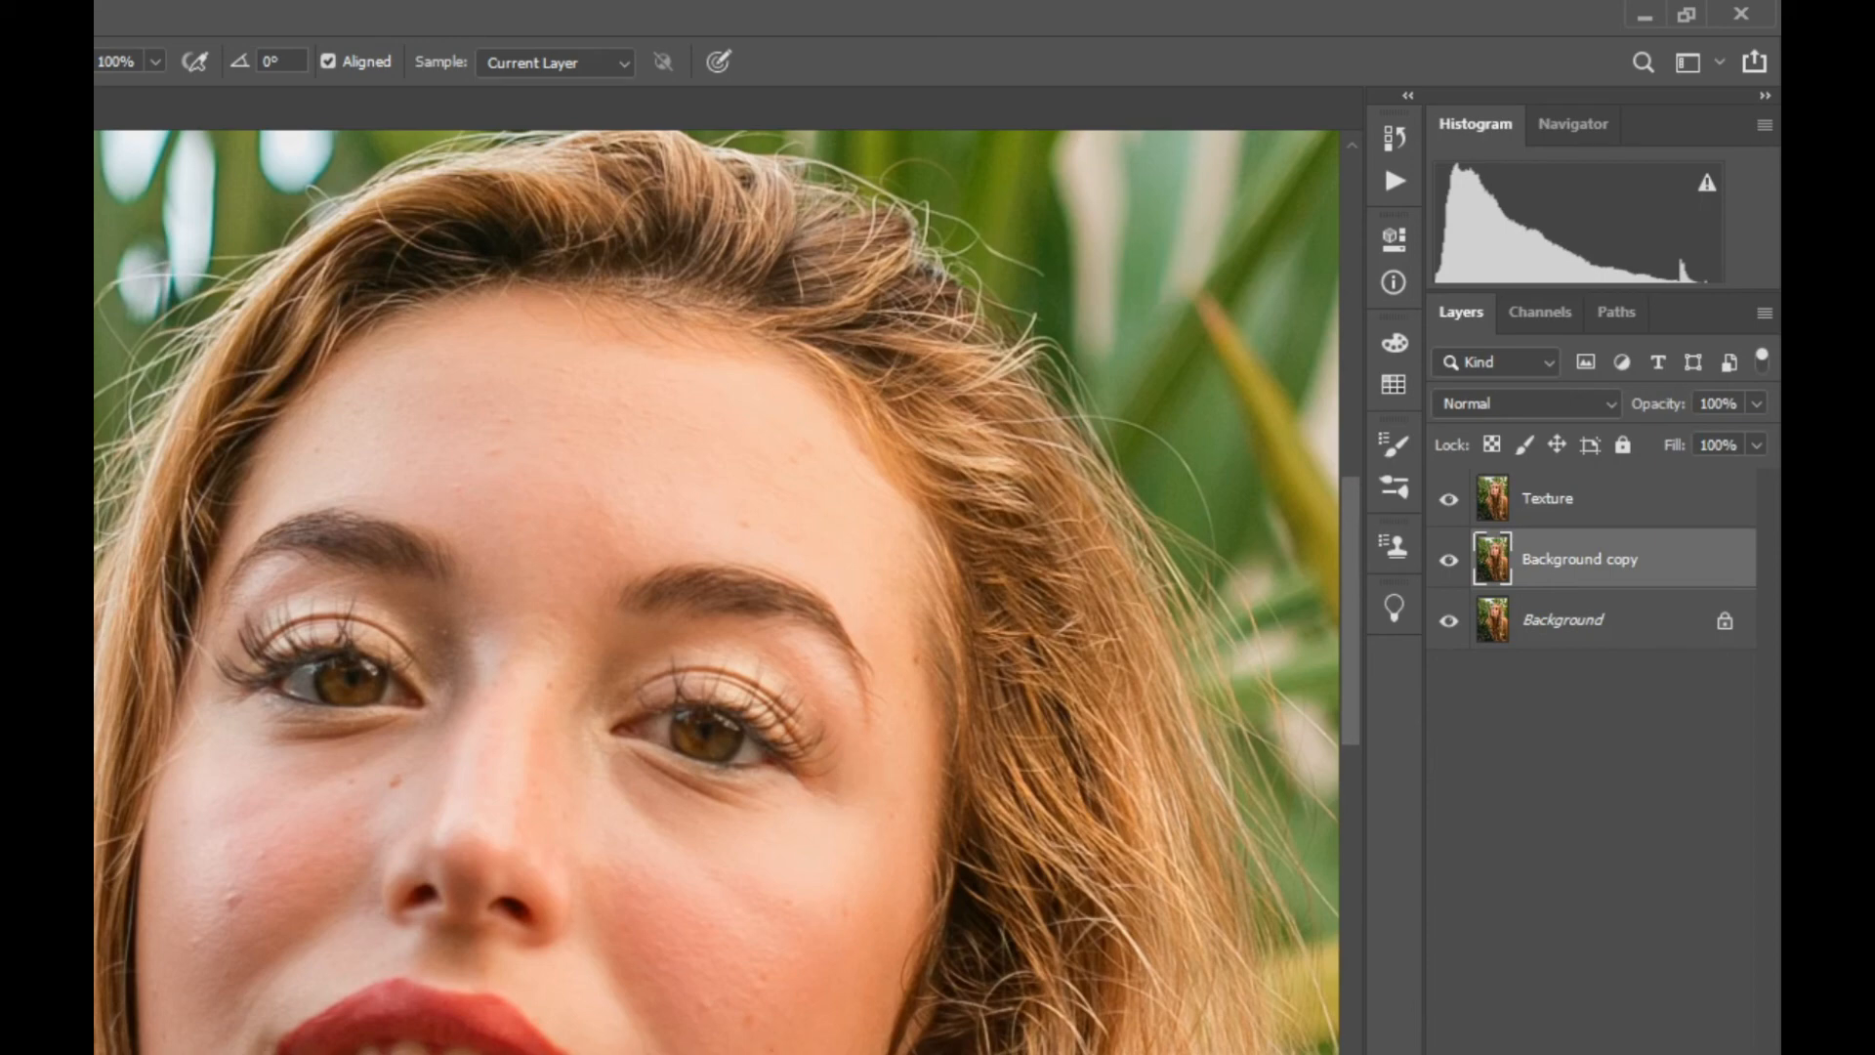
pyautogui.doubleClick(1582, 558)
pyautogui.write('Color')
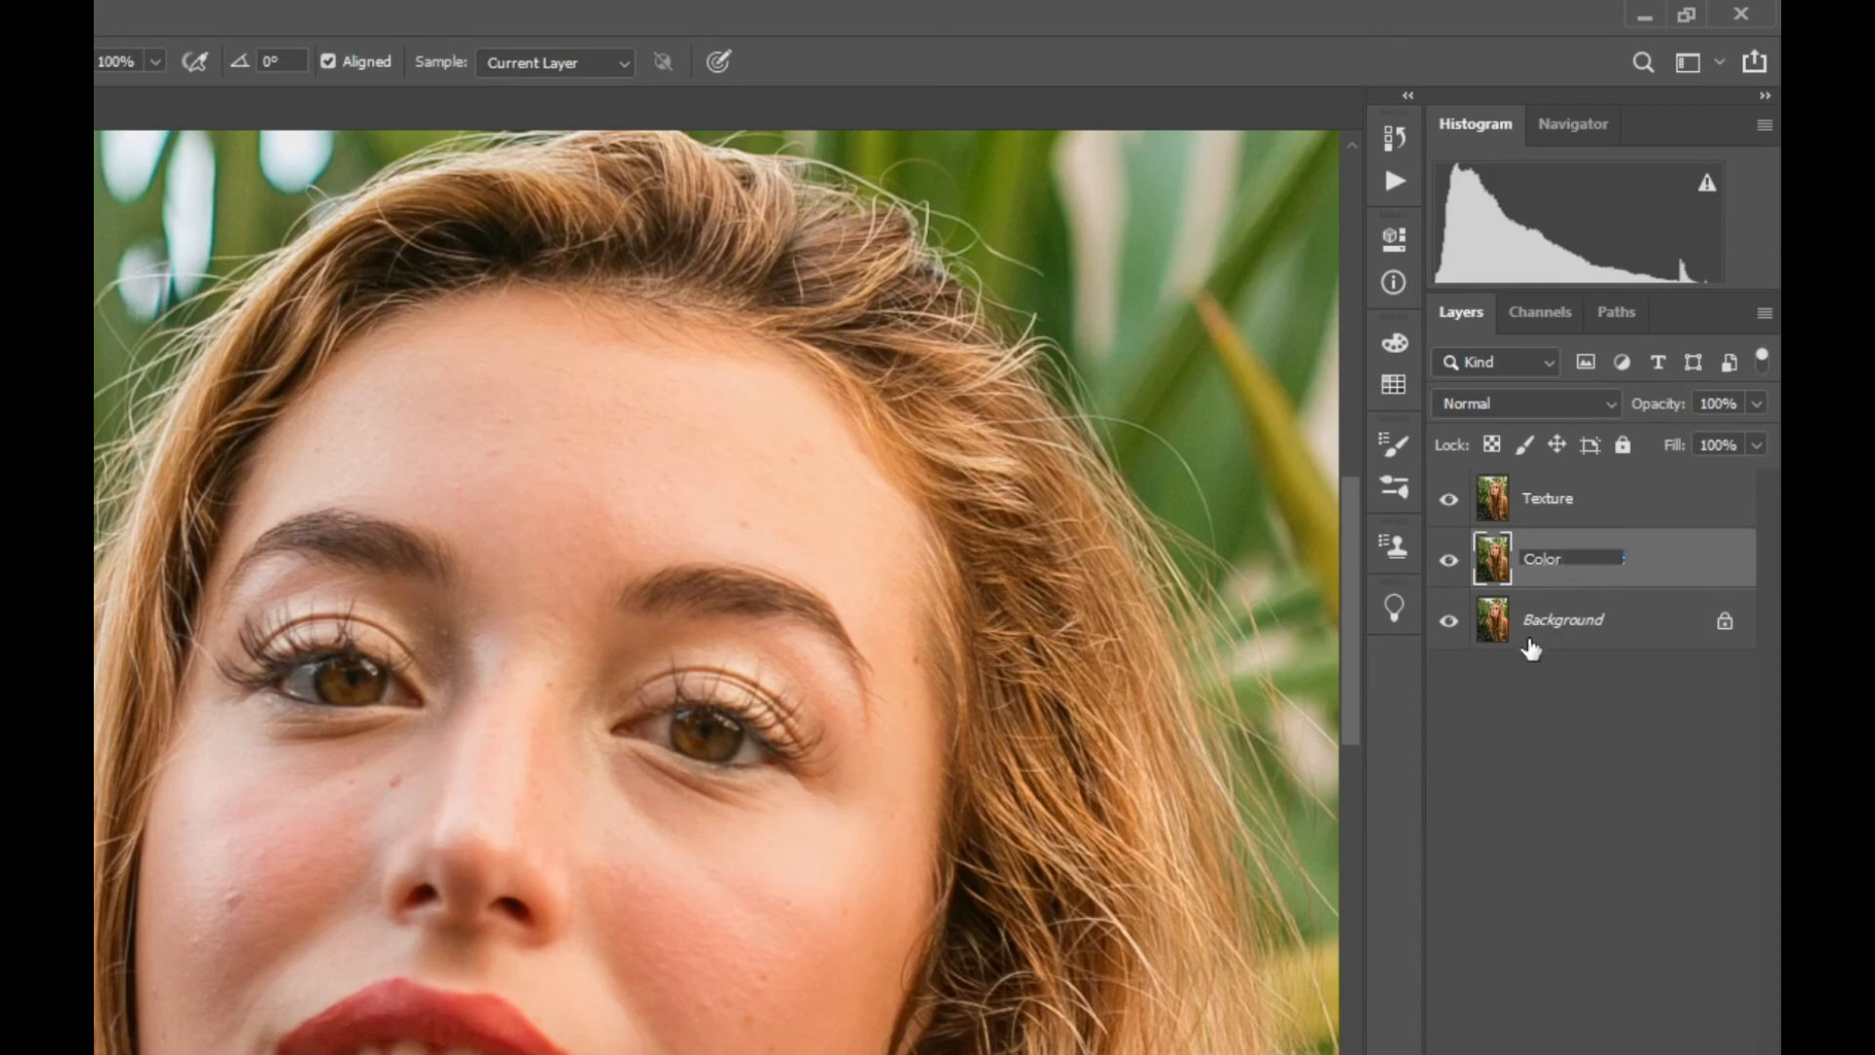
pyautogui.press('Return')
# Hide the Texture layer, open the Median noise filter for the Color layer, and inspect the facial skin in its preview at 67%.
pyautogui.click(1449, 502)
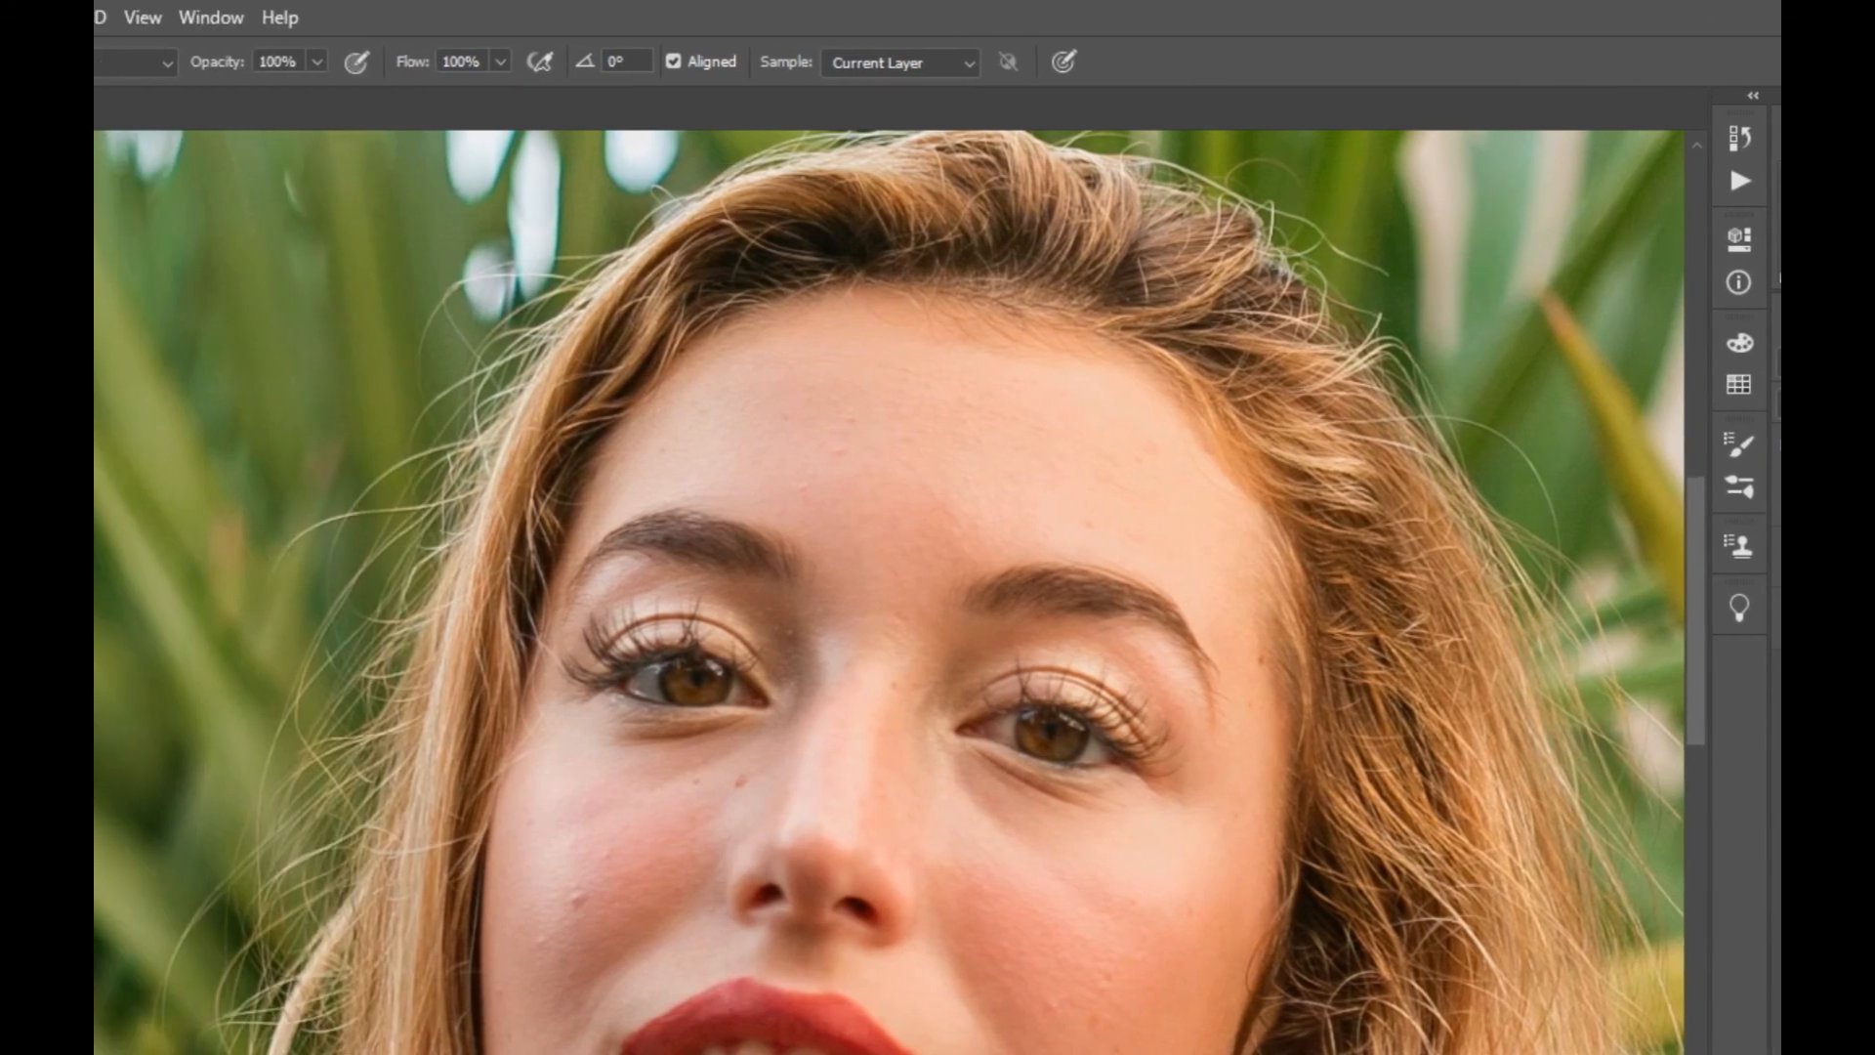
pyautogui.click(209, 15)
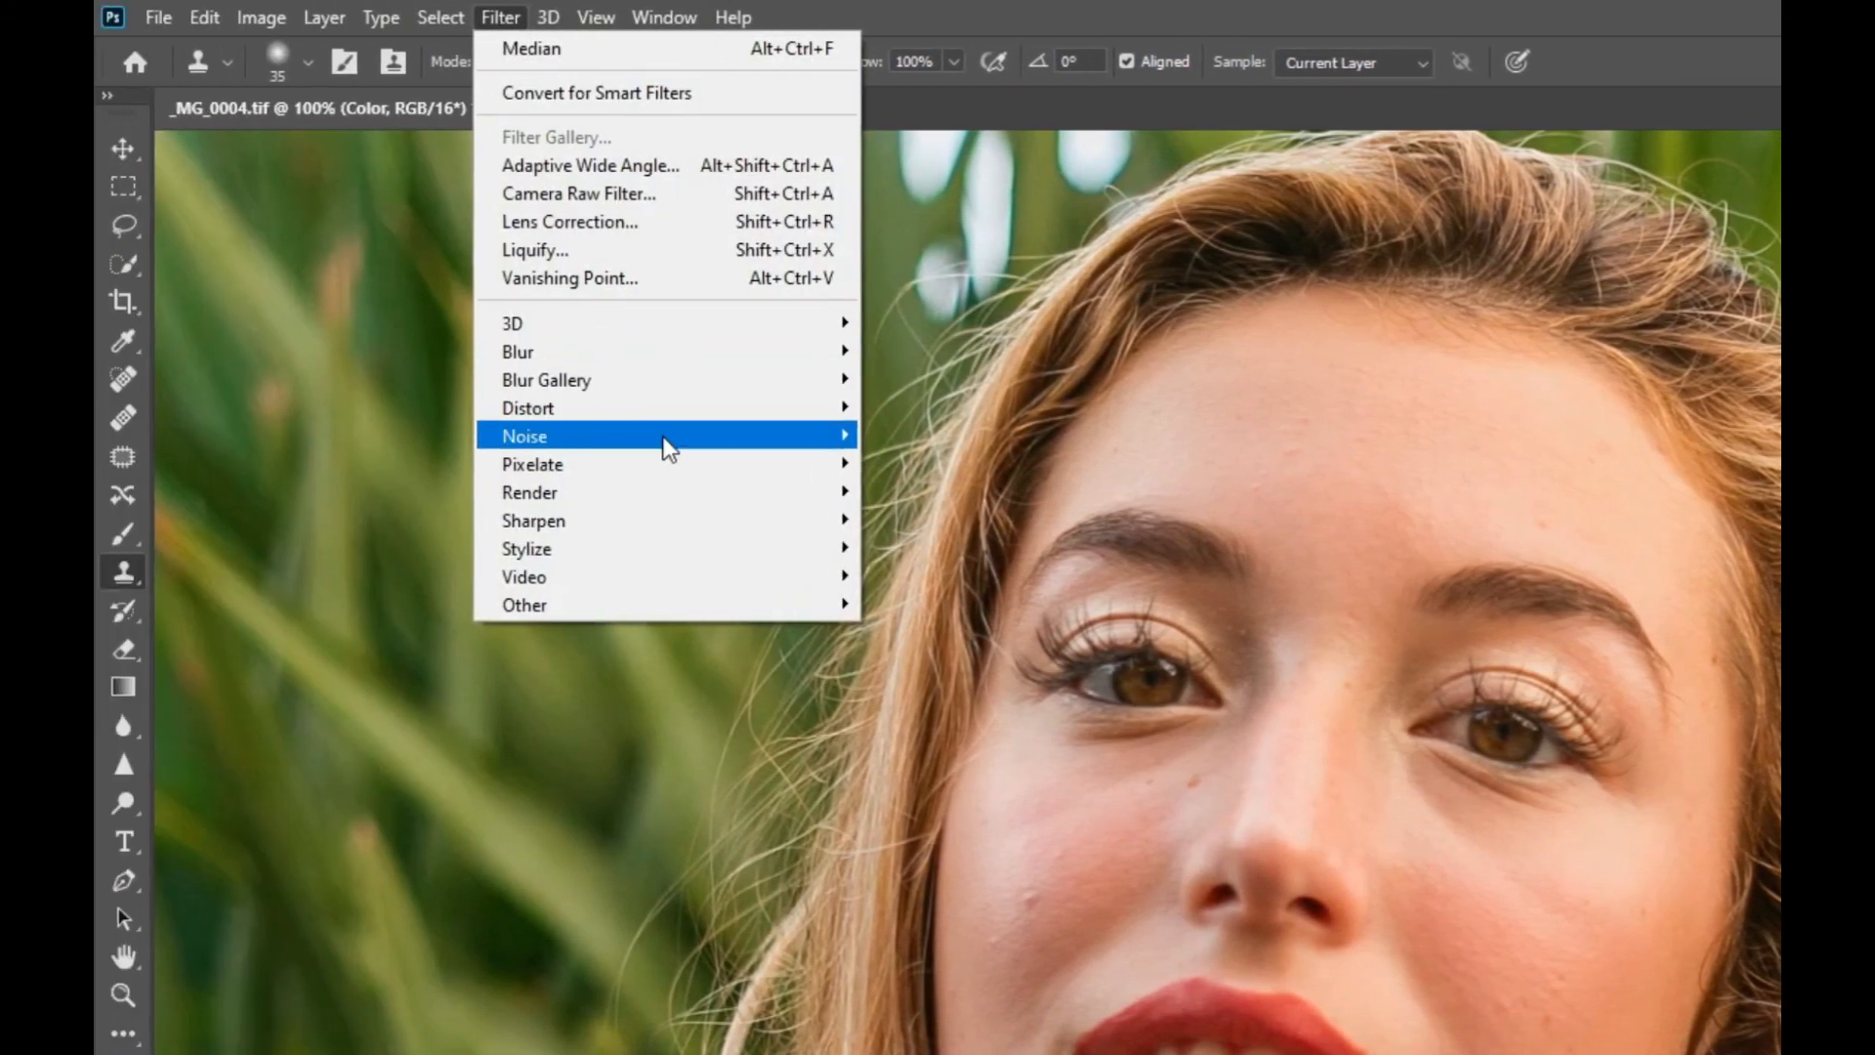
pyautogui.moveTo(381, 447)
pyautogui.click(918, 519)
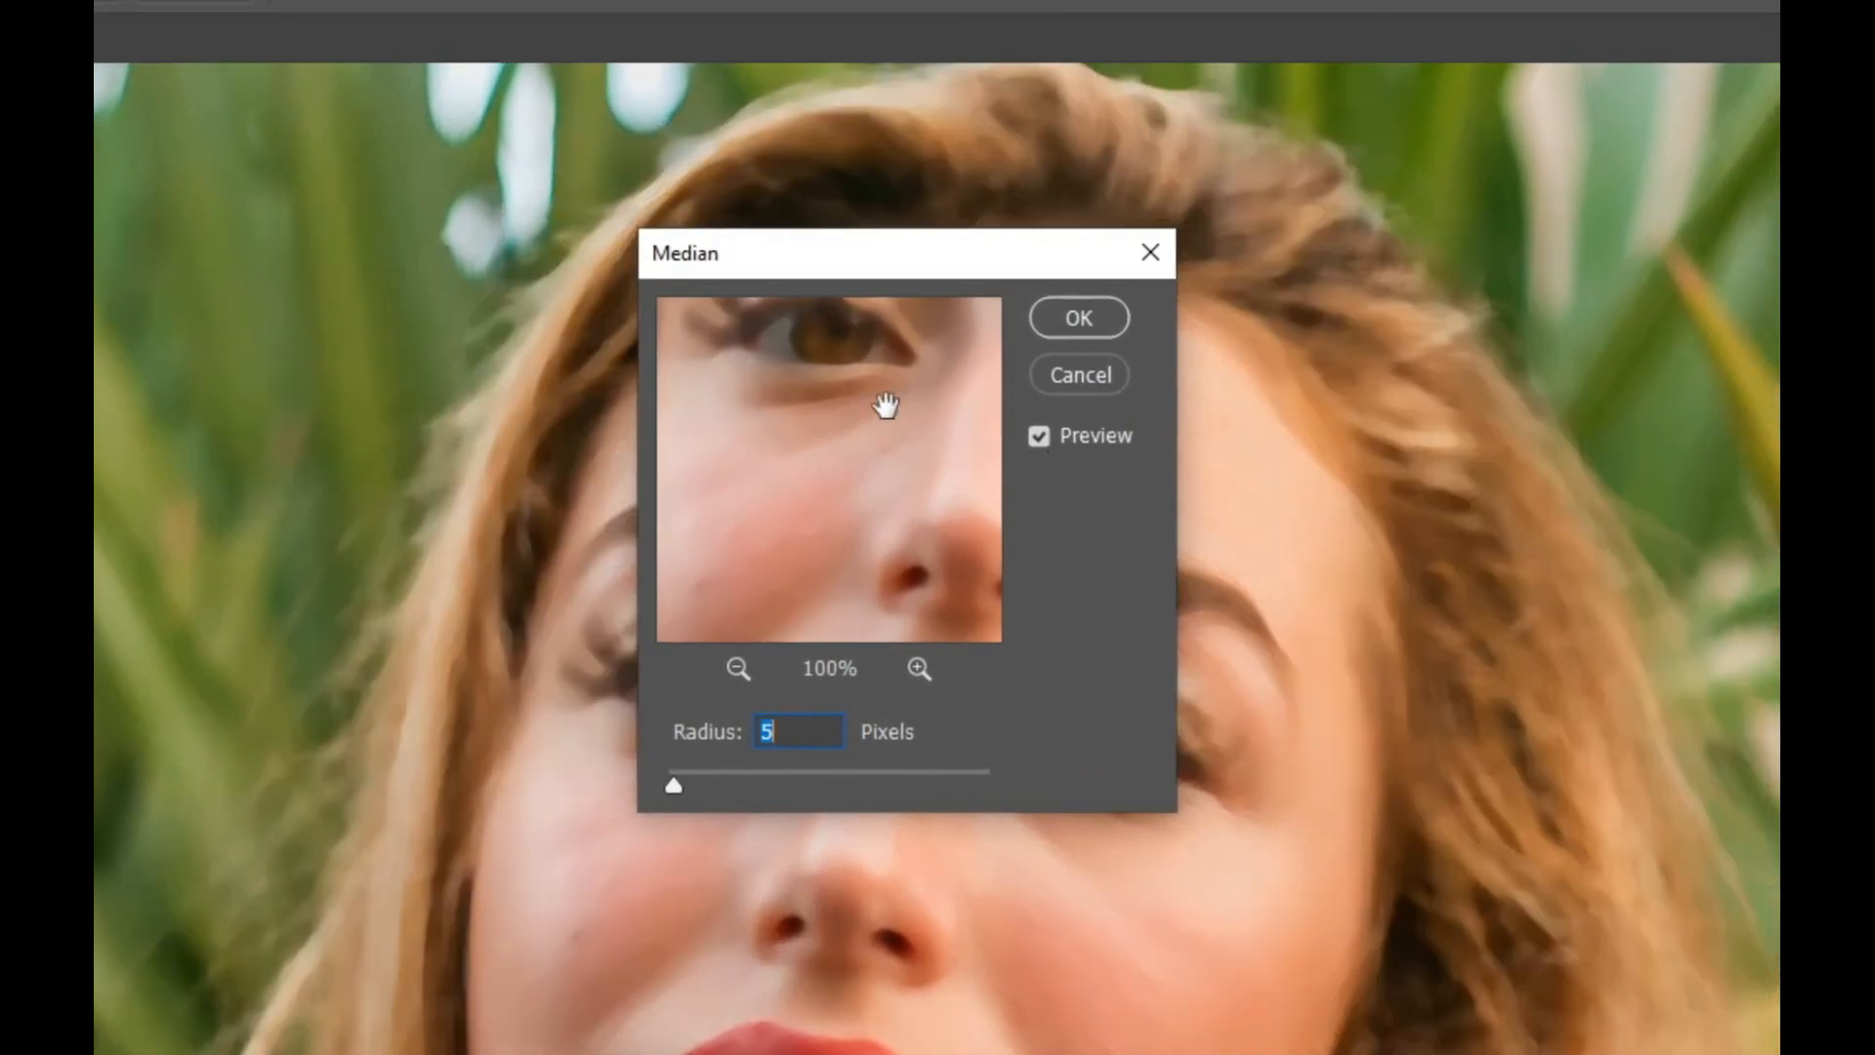
pyautogui.moveTo(885, 405); pyautogui.dragTo(752, 605)
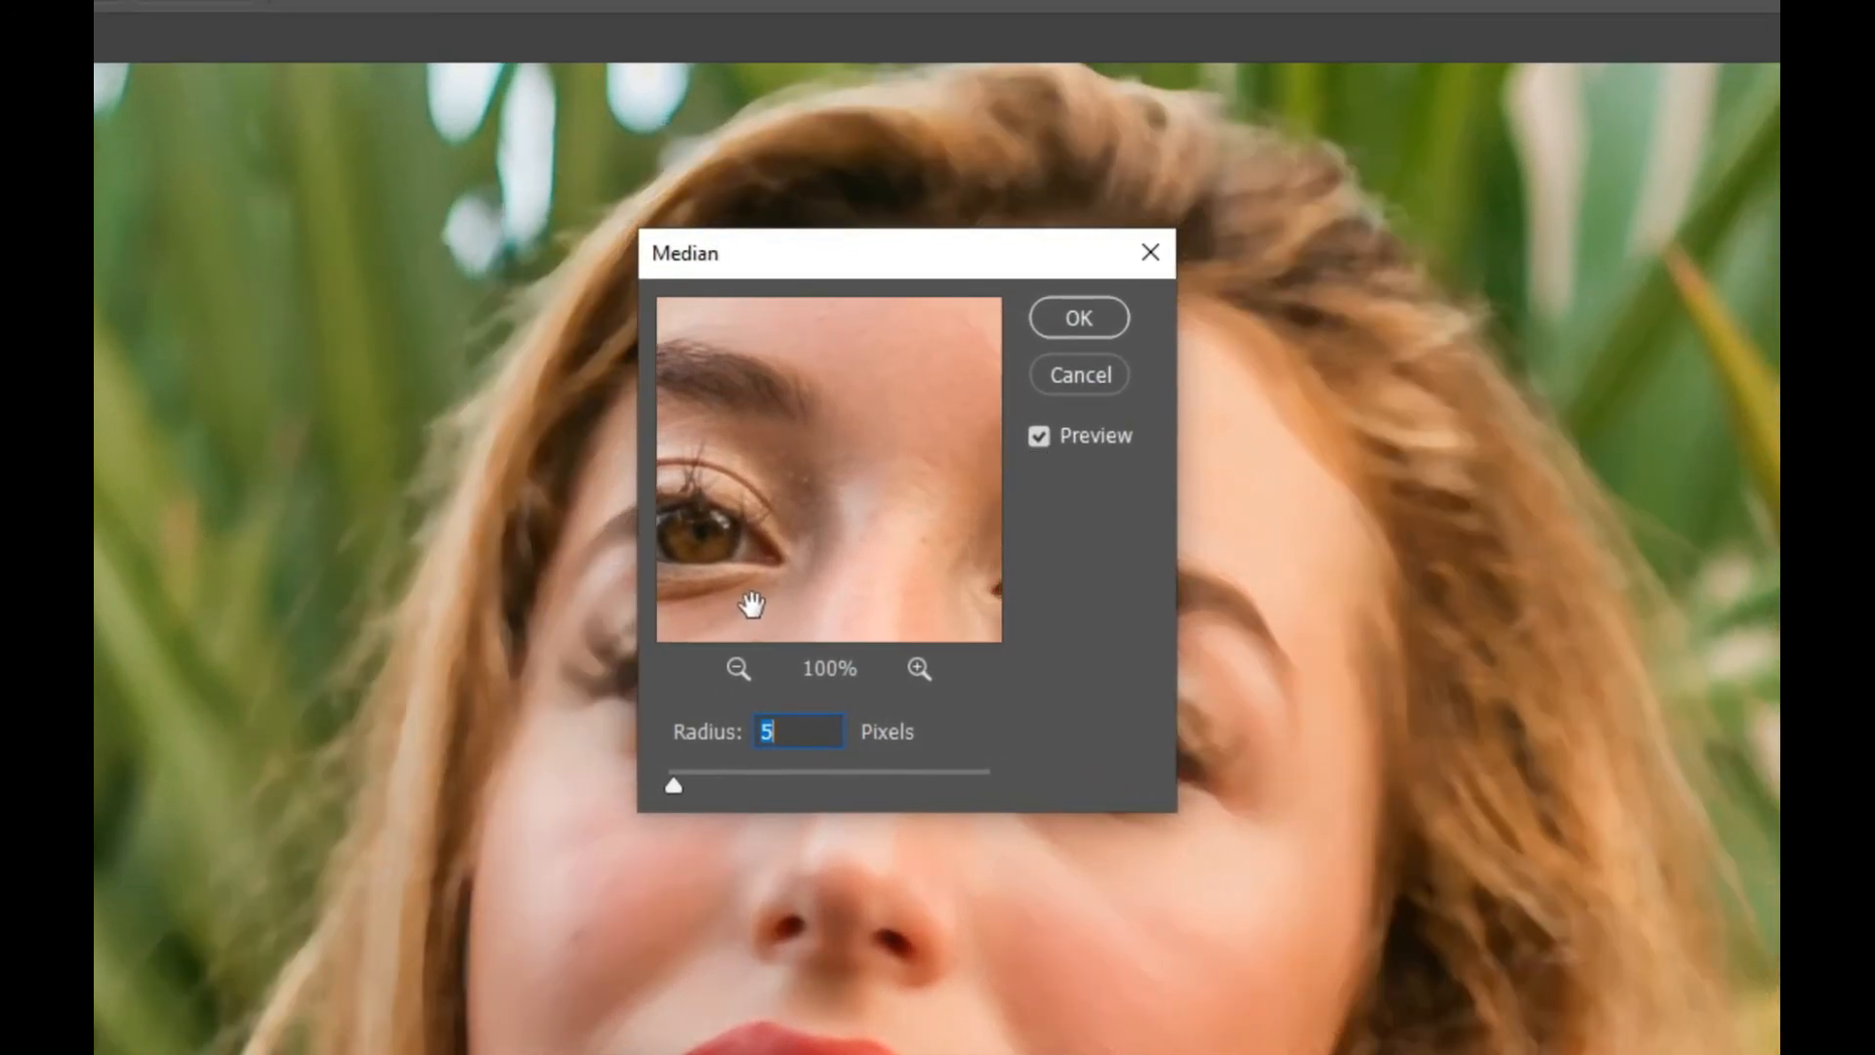
pyautogui.click(745, 675)
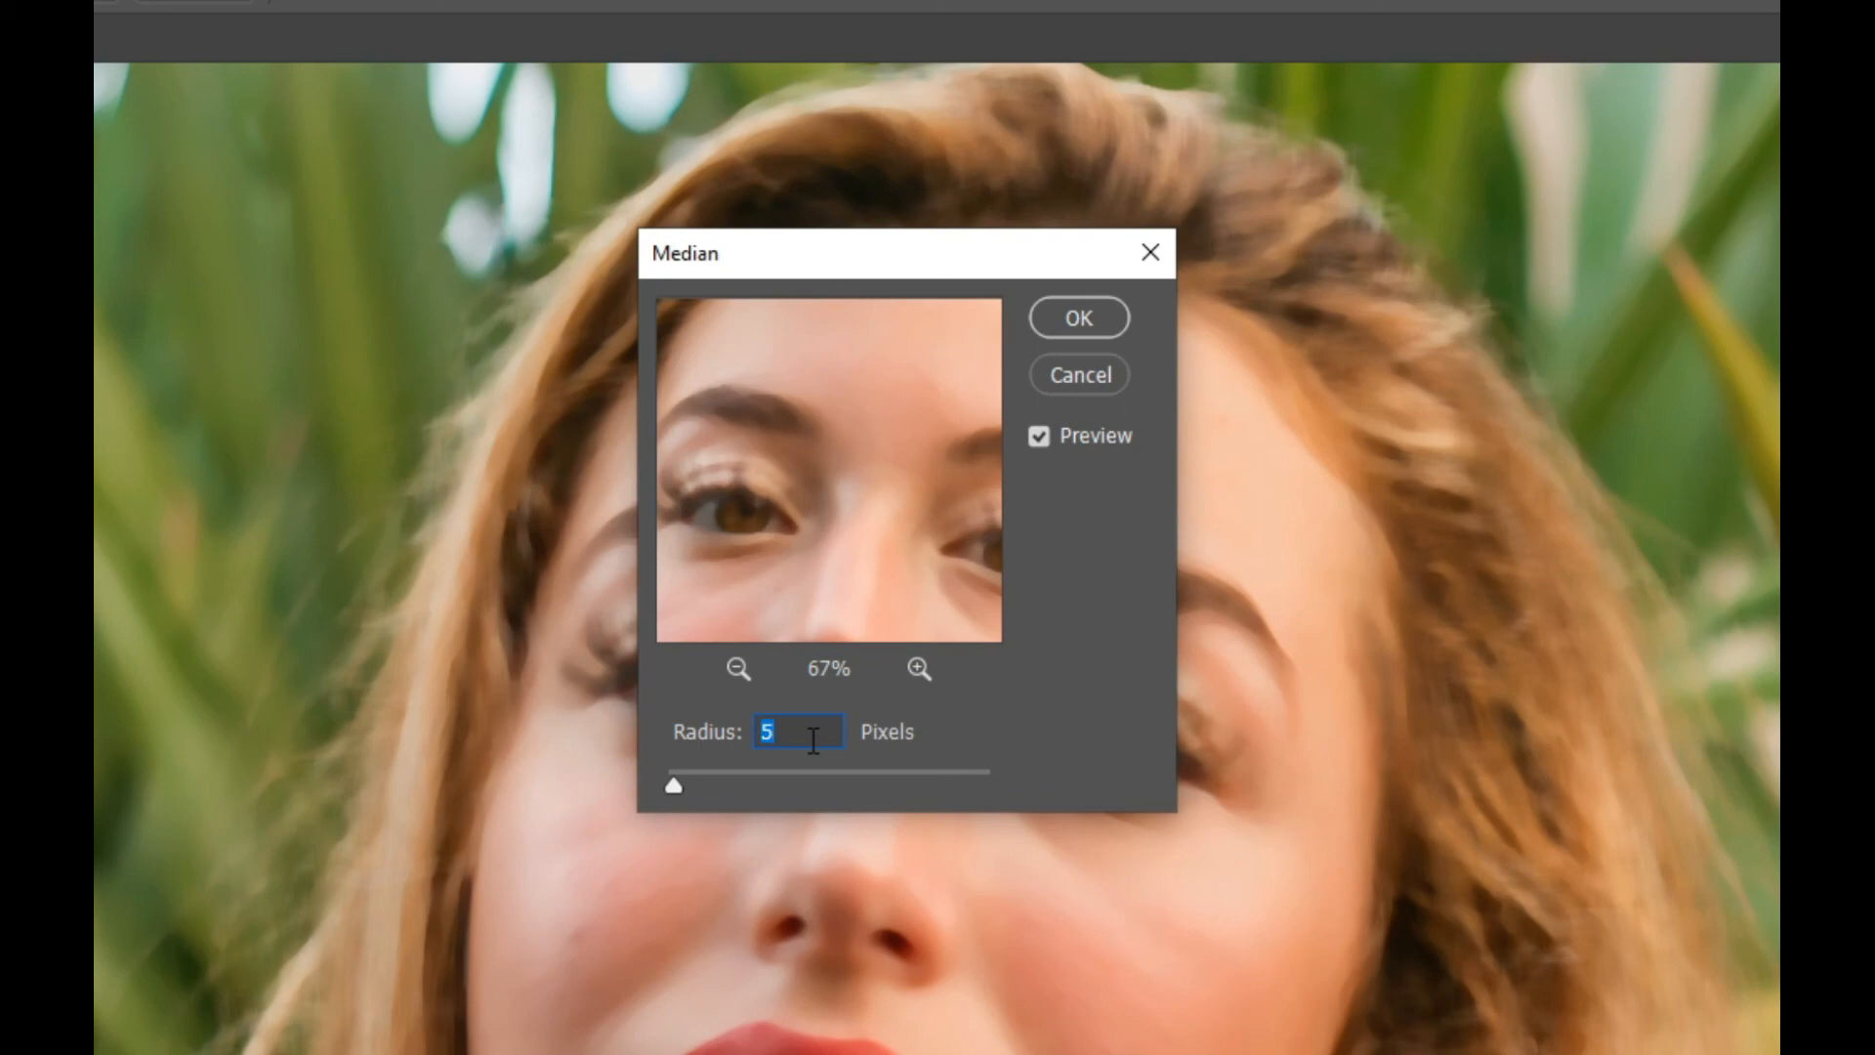
pyautogui.moveTo(892, 485); pyautogui.dragTo(820, 498)
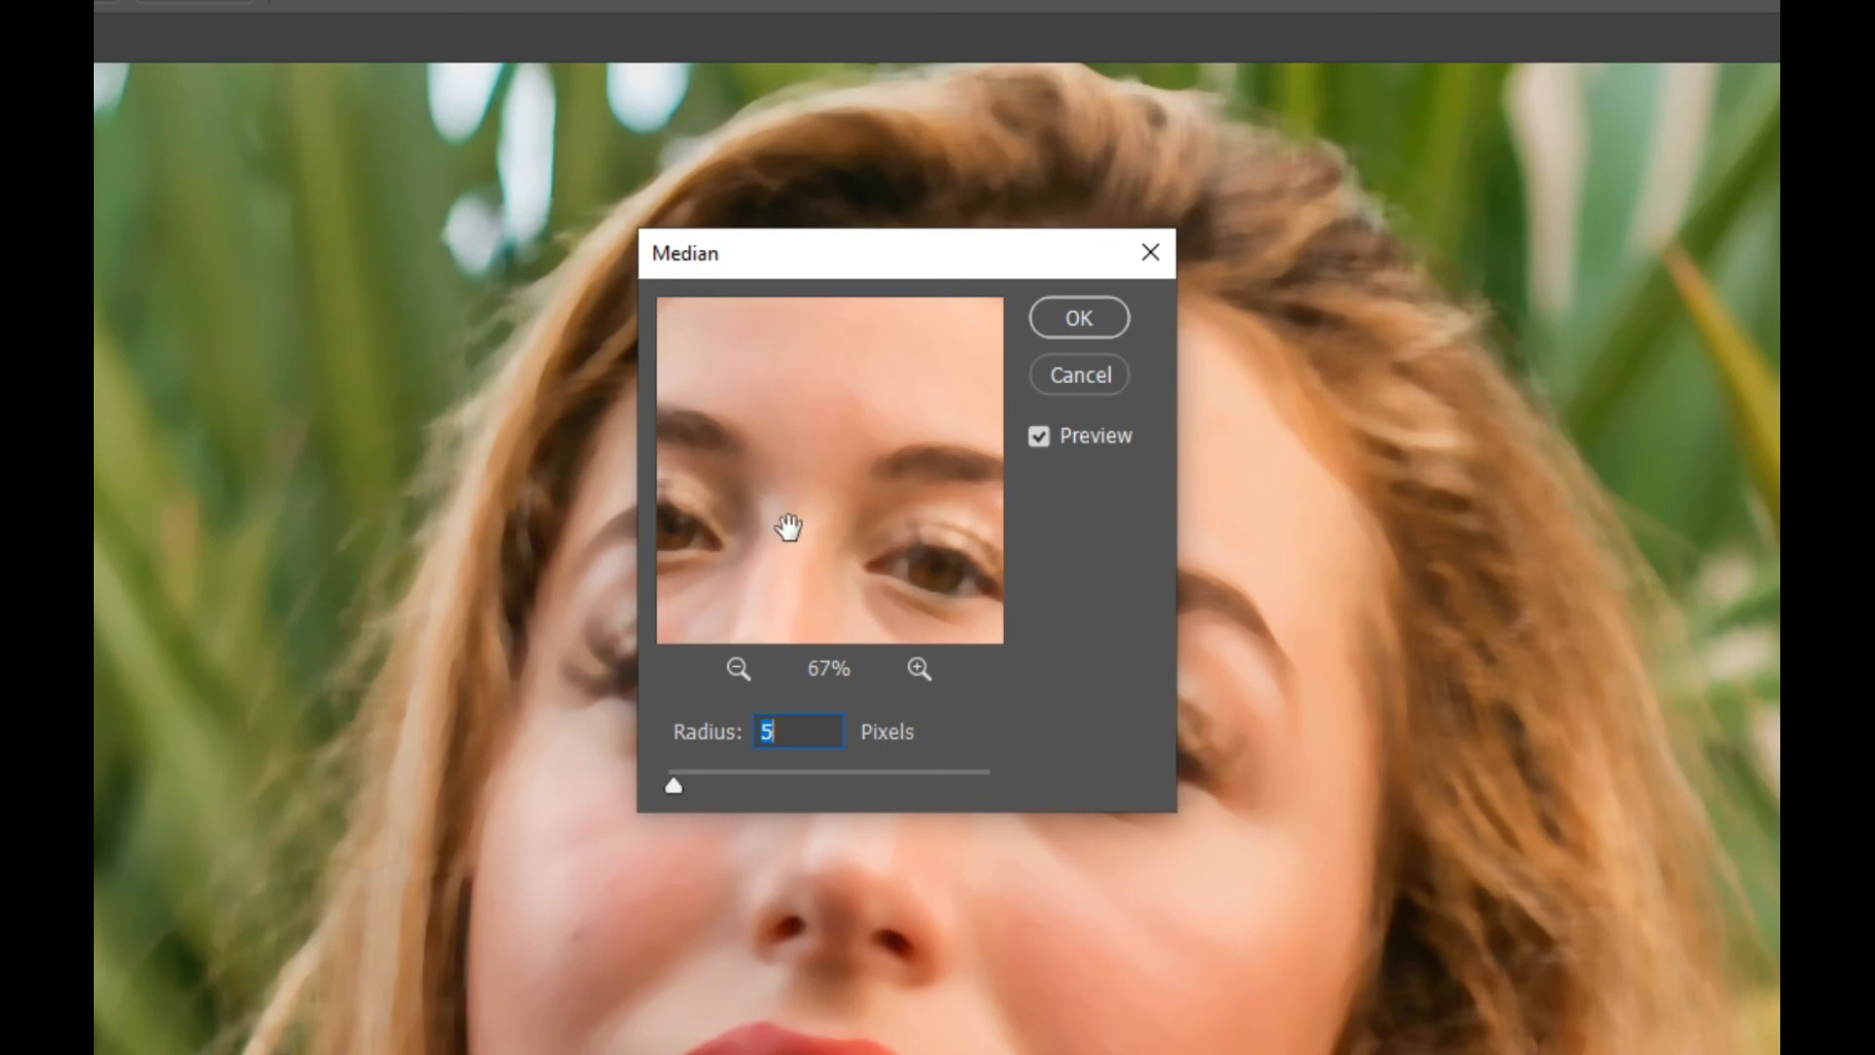
pyautogui.moveTo(787, 524); pyautogui.dragTo(906, 381)
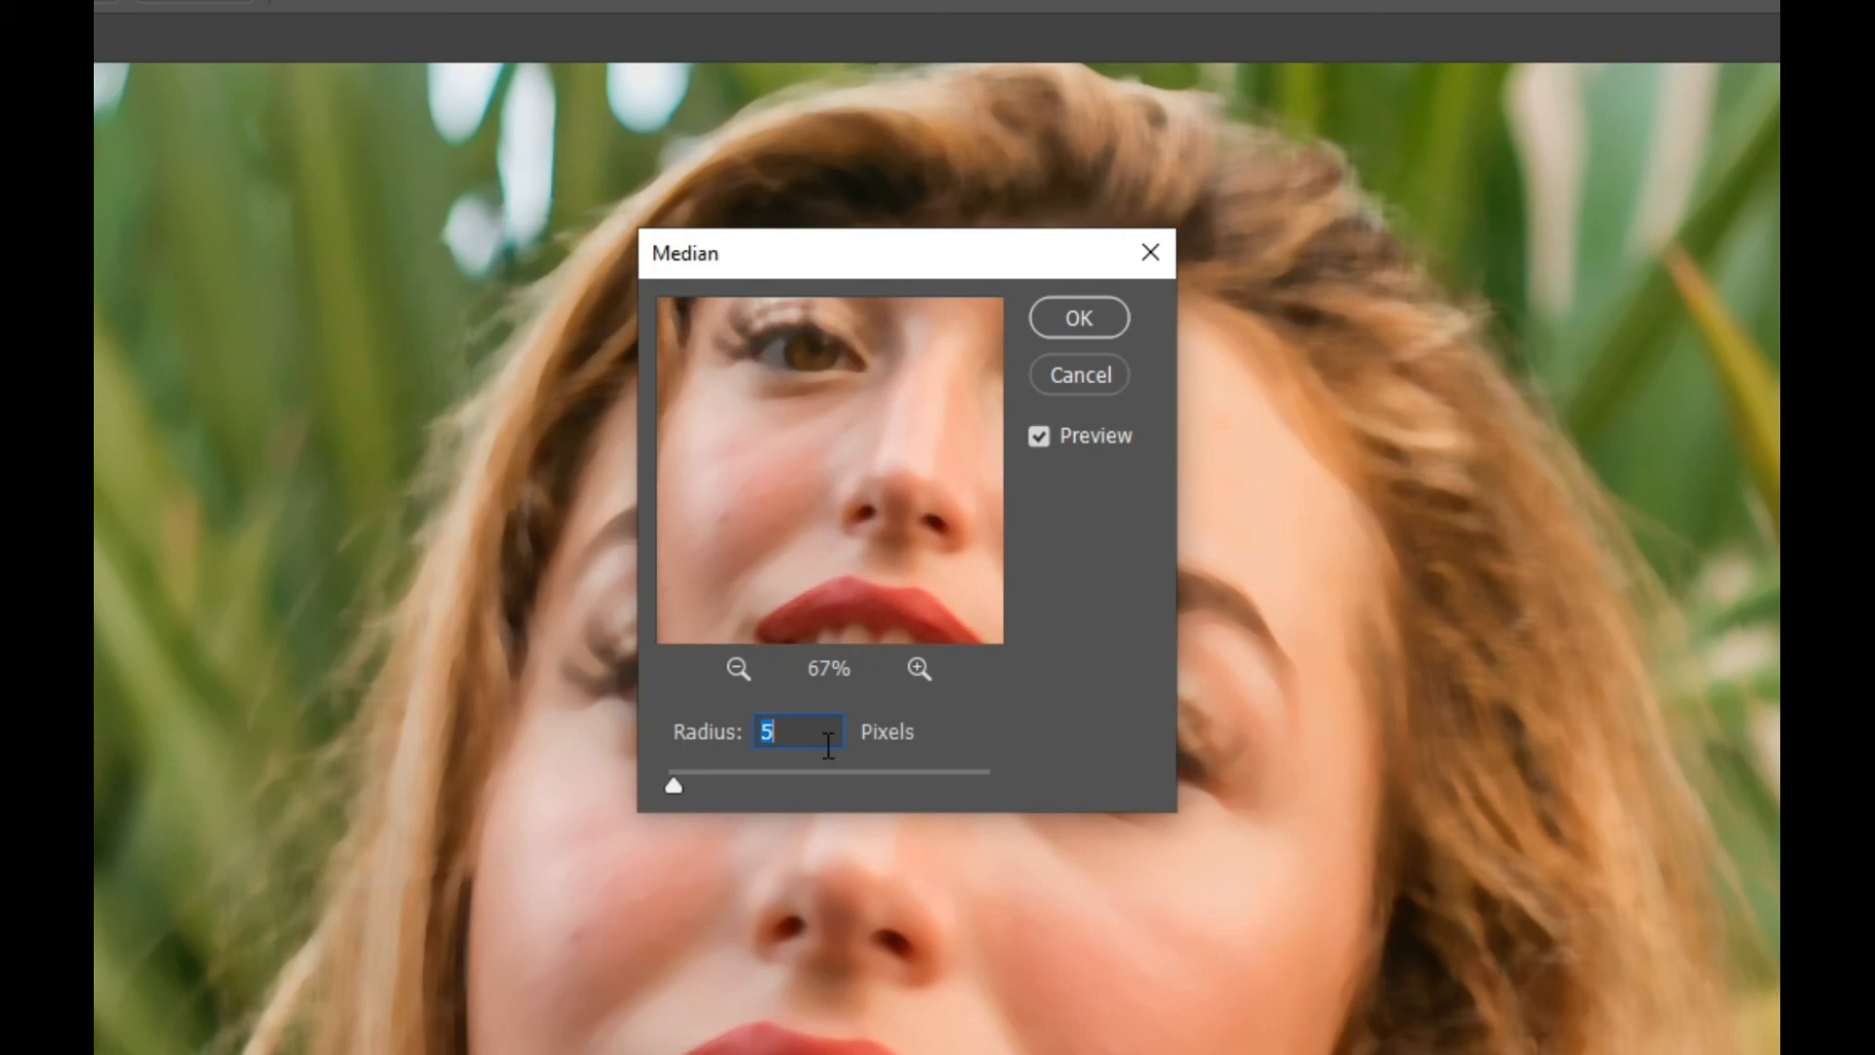
# Set the Median radius to 7 pixels, check the smoothing on the whole face, and apply the filter to the Color layer.
pyautogui.write('7')
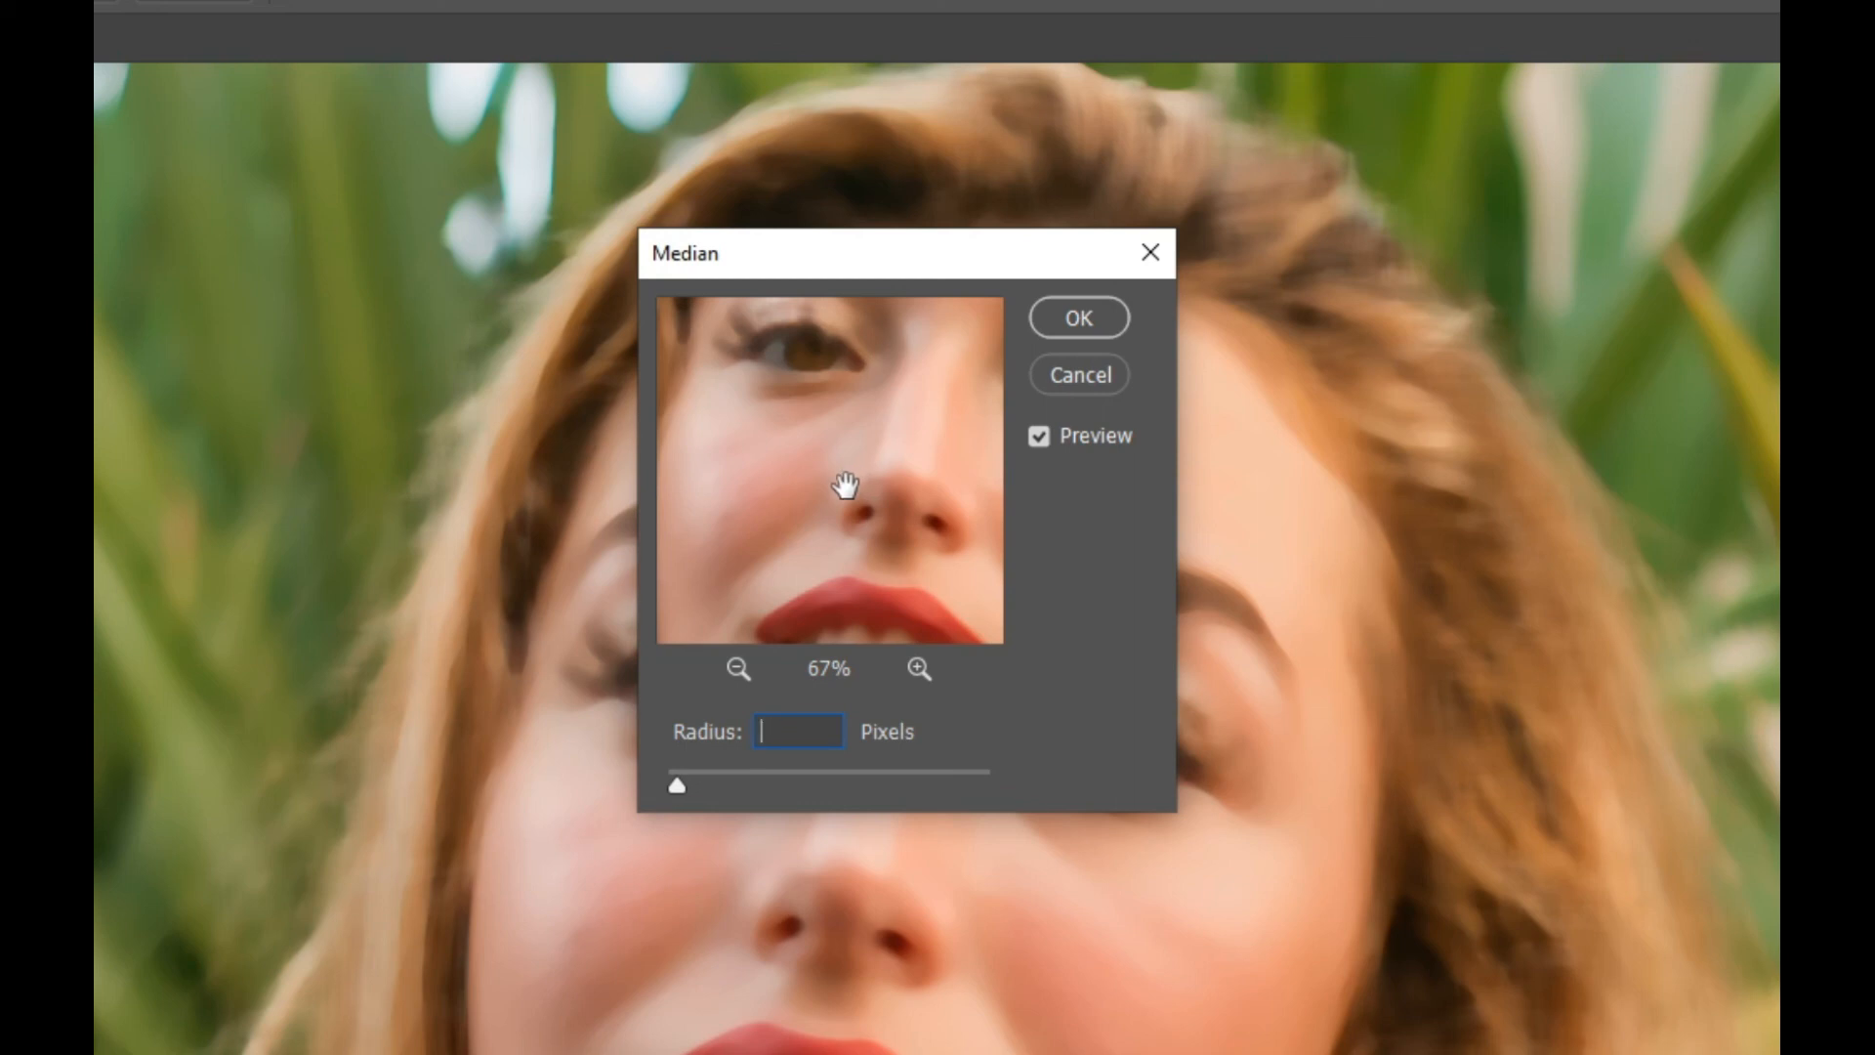
pyautogui.write('8')
pyautogui.press('BackSpace')
pyautogui.write('7')
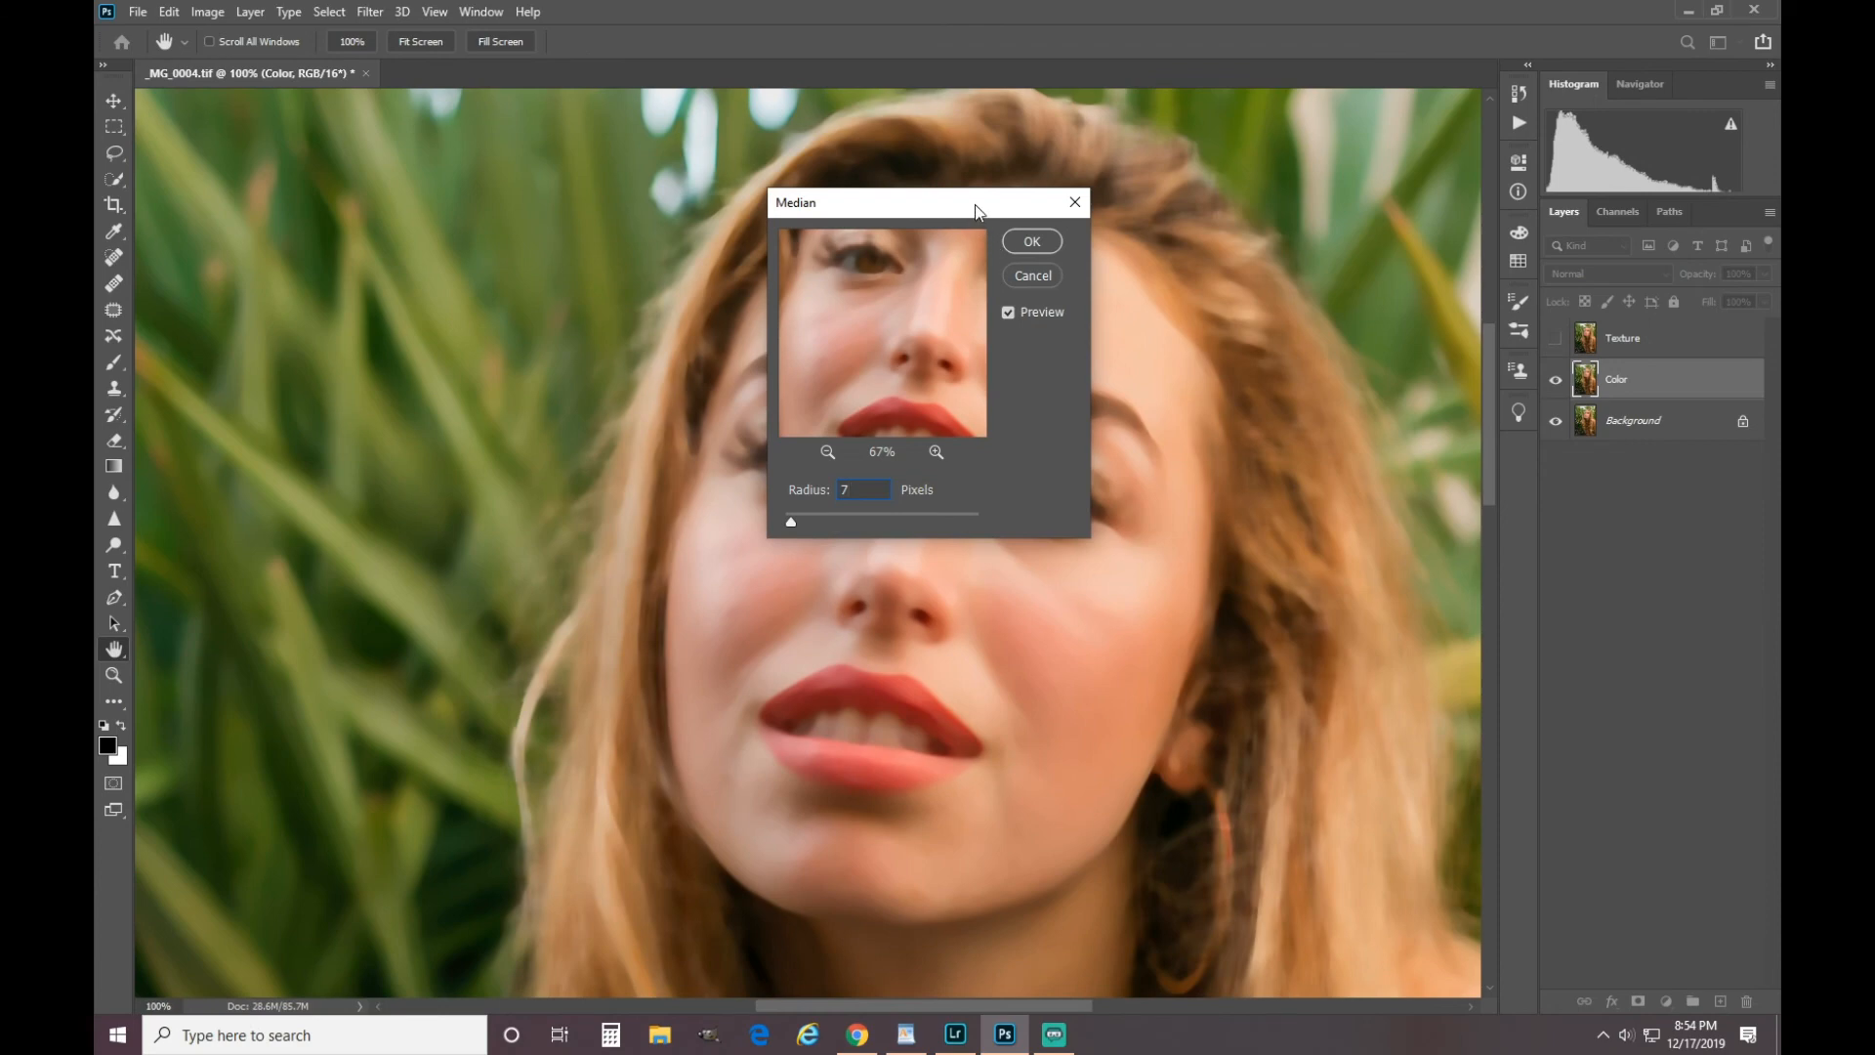
pyautogui.moveTo(974, 210); pyautogui.dragTo(434, 232)
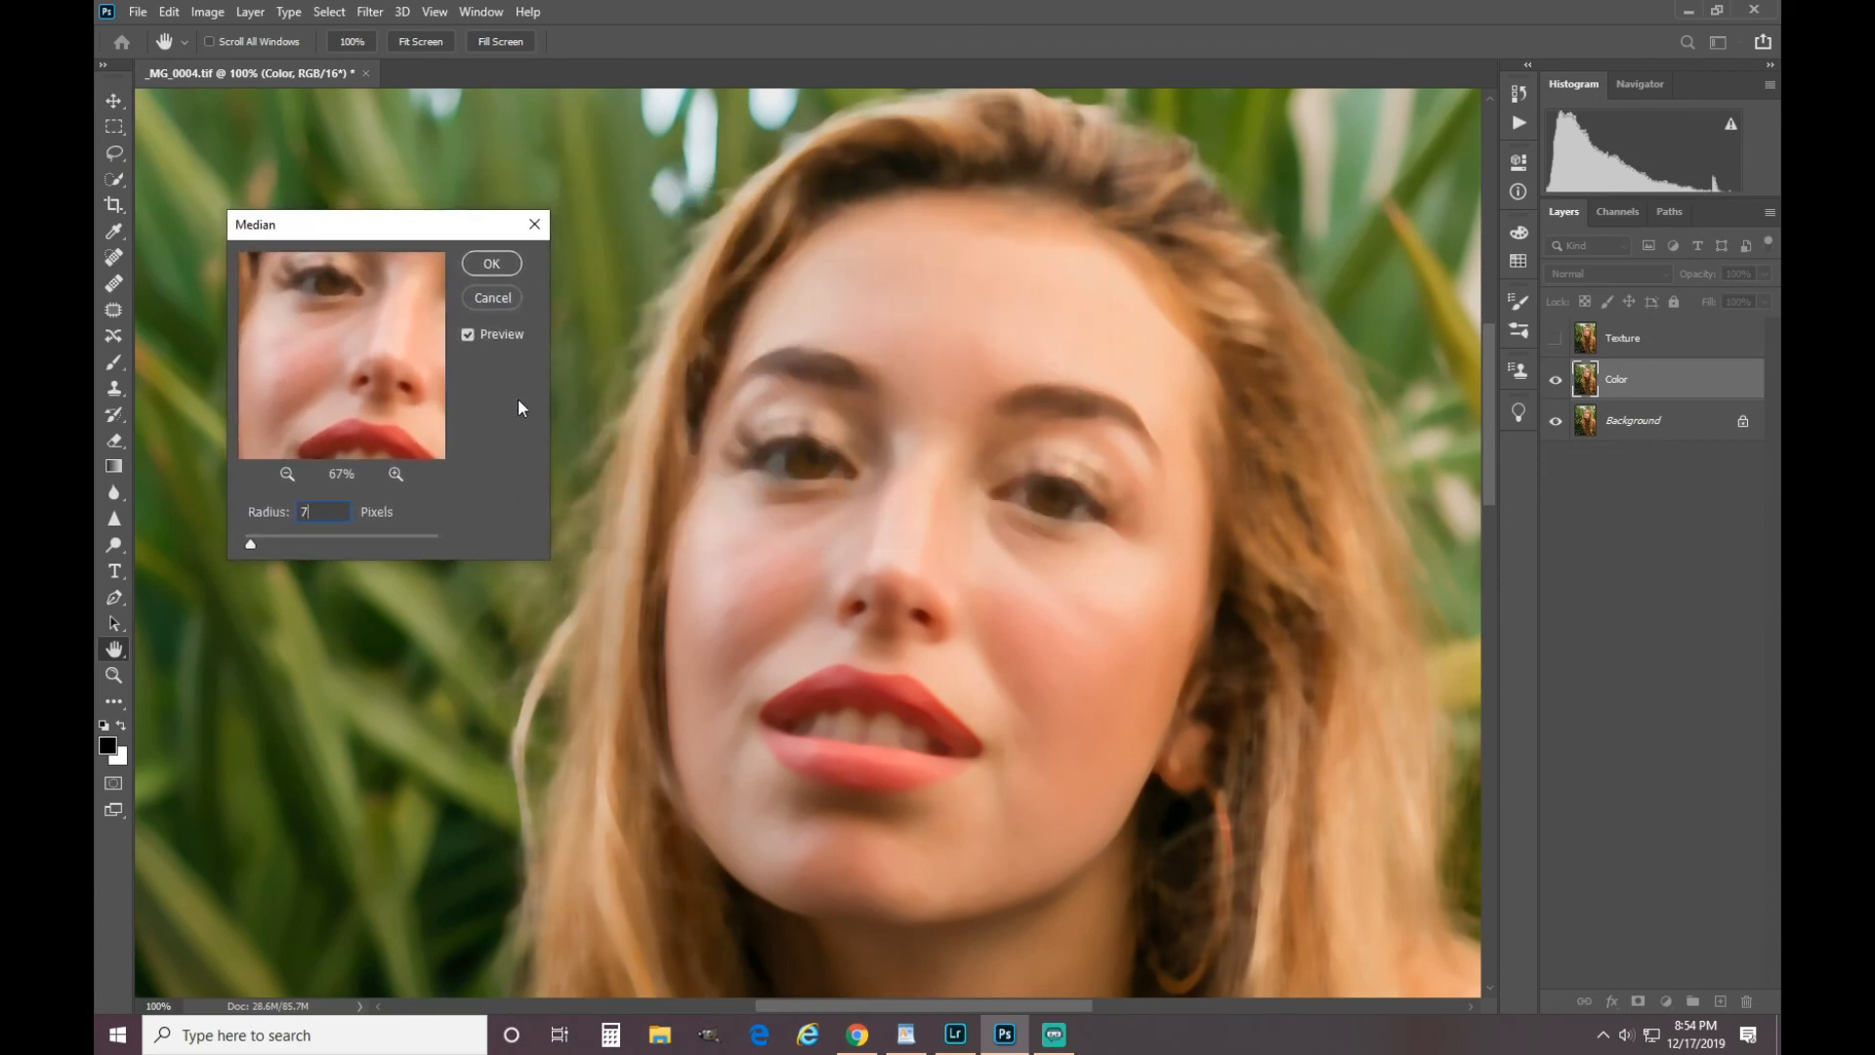
pyautogui.click(492, 264)
pyautogui.press('s')
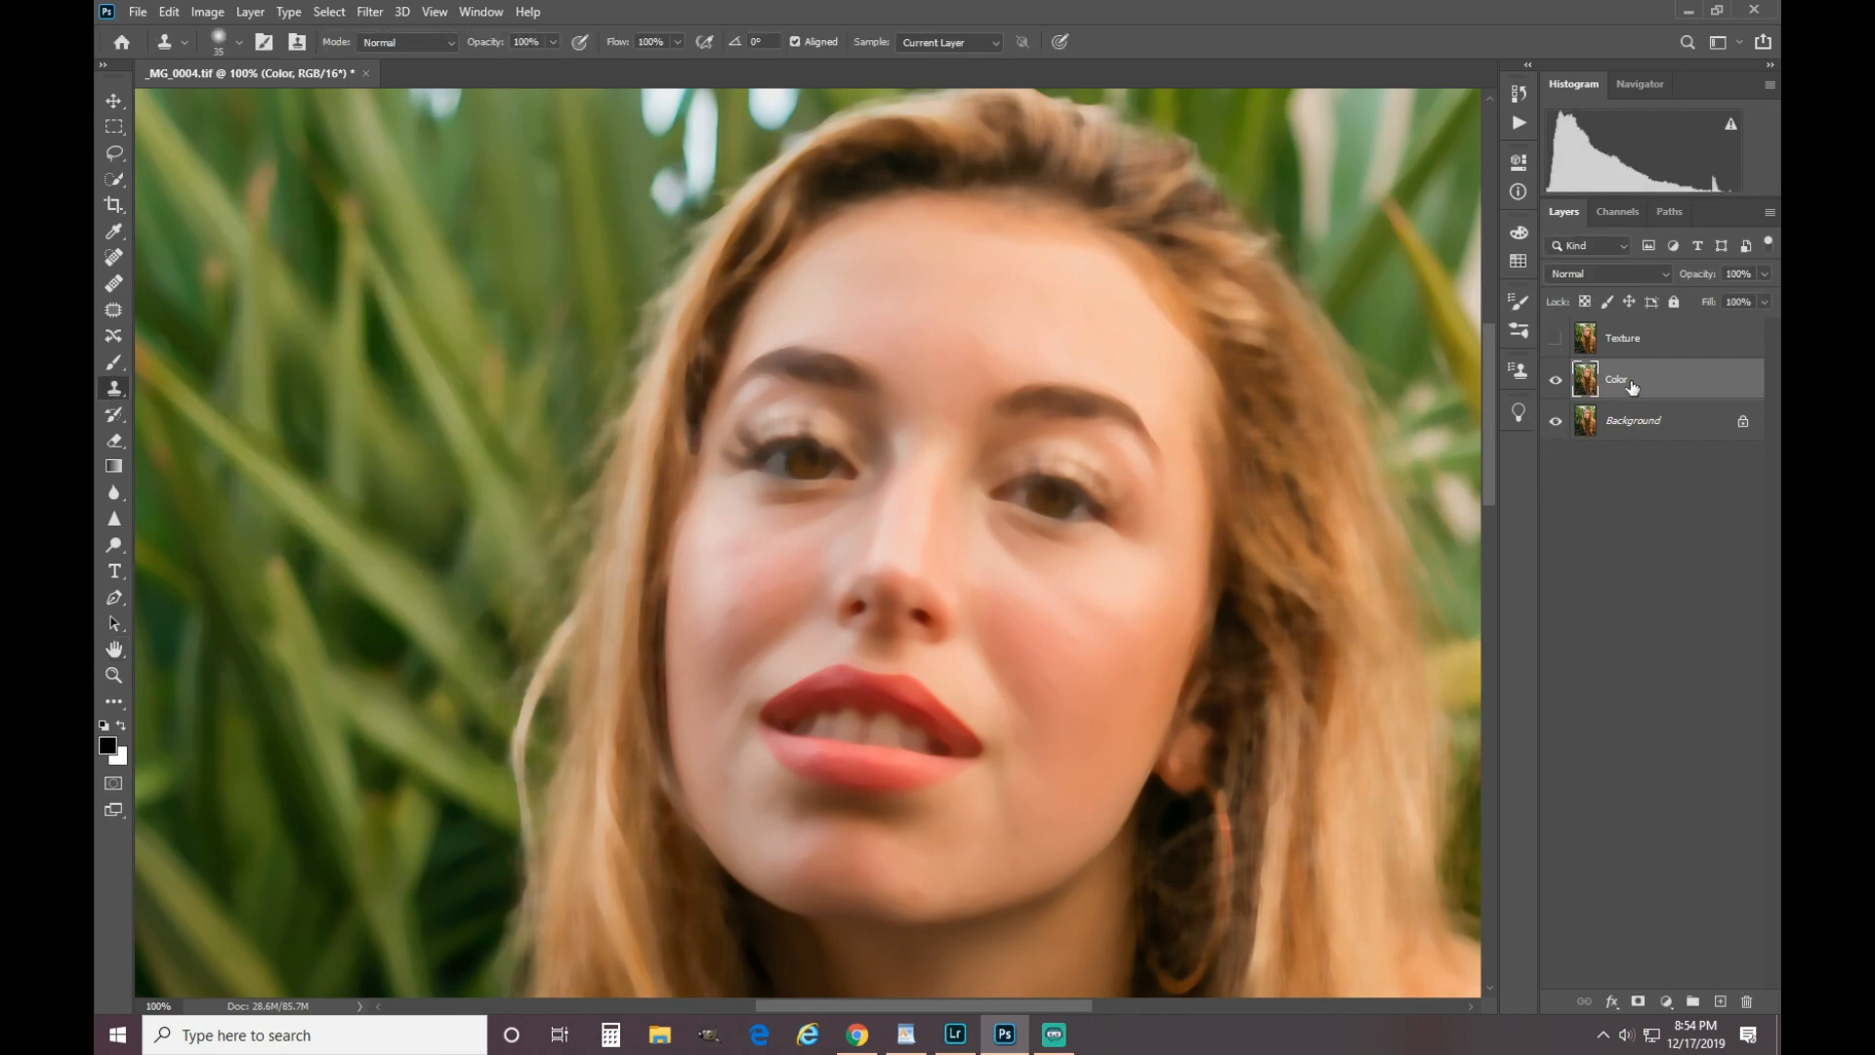
# Show the Texture layer and use Apply Image on it with the inverted Color layer, Add blending, 100% opacity, scale 2 and offset 0.
pyautogui.click(1651, 347)
pyautogui.click(1556, 339)
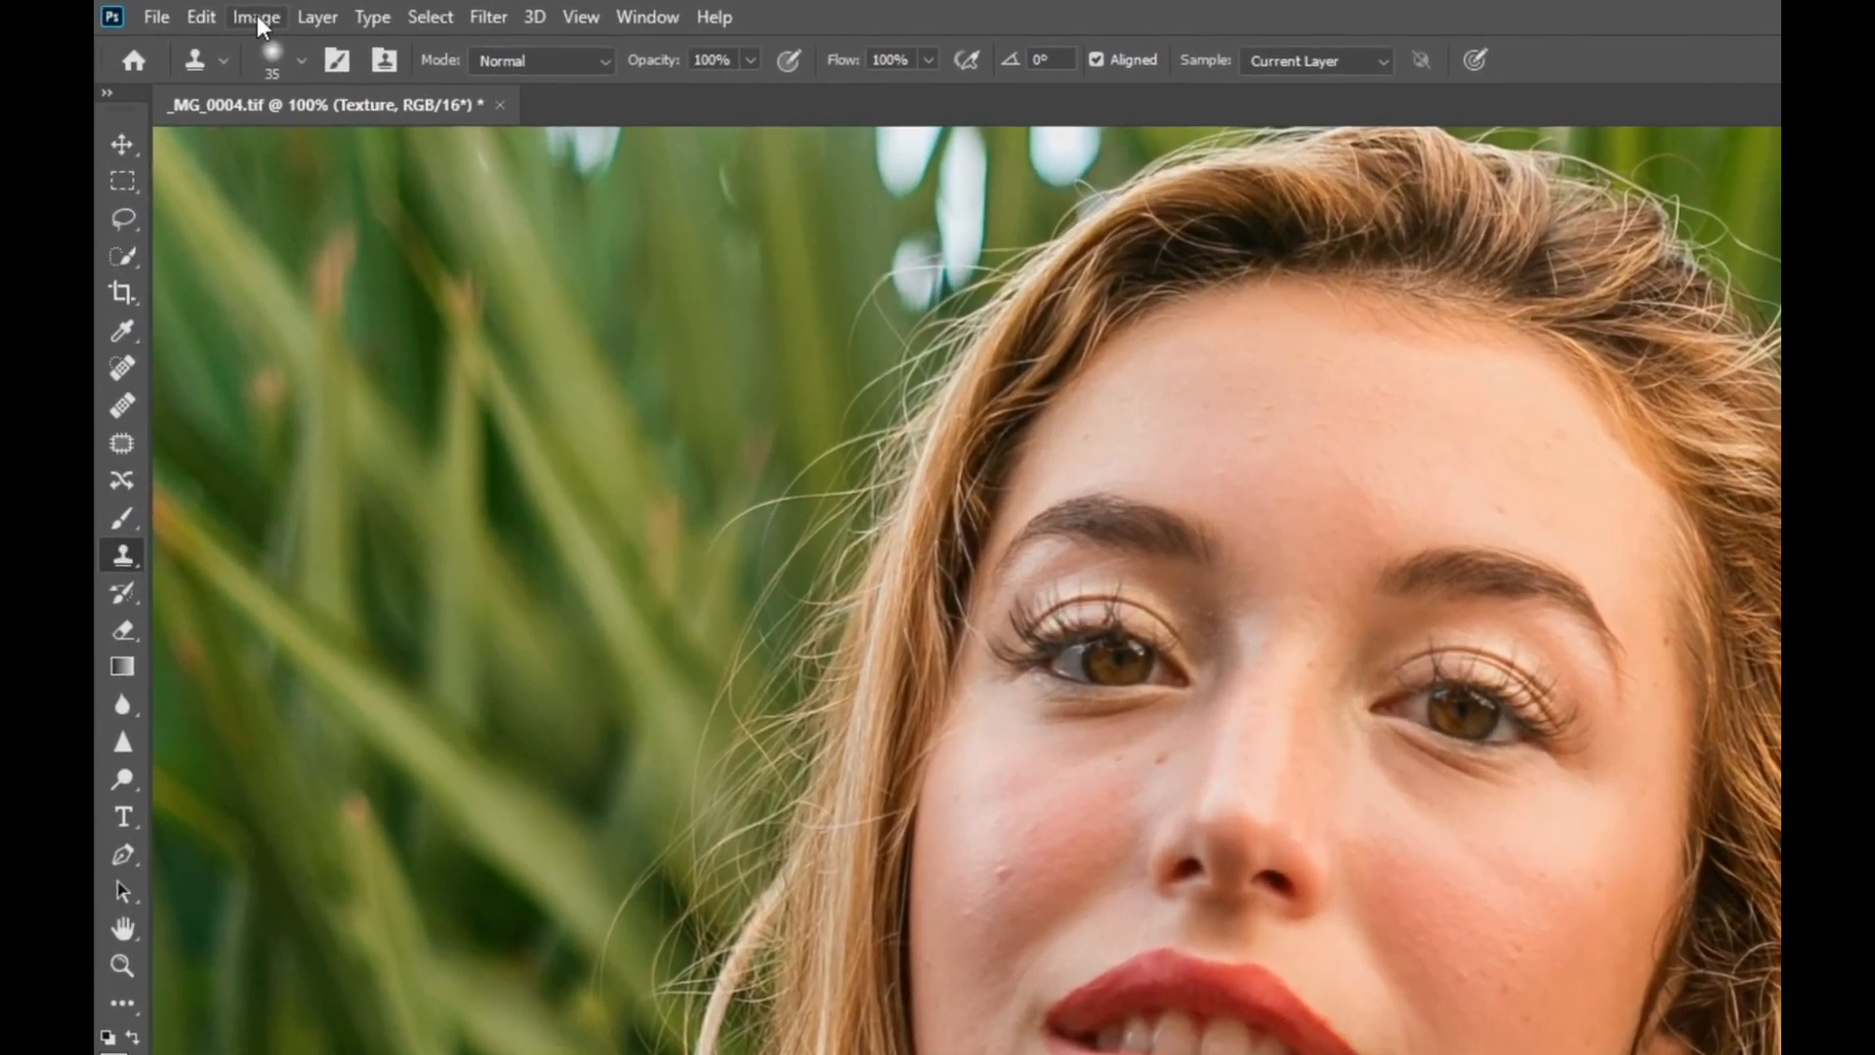
pyautogui.click(231, 16)
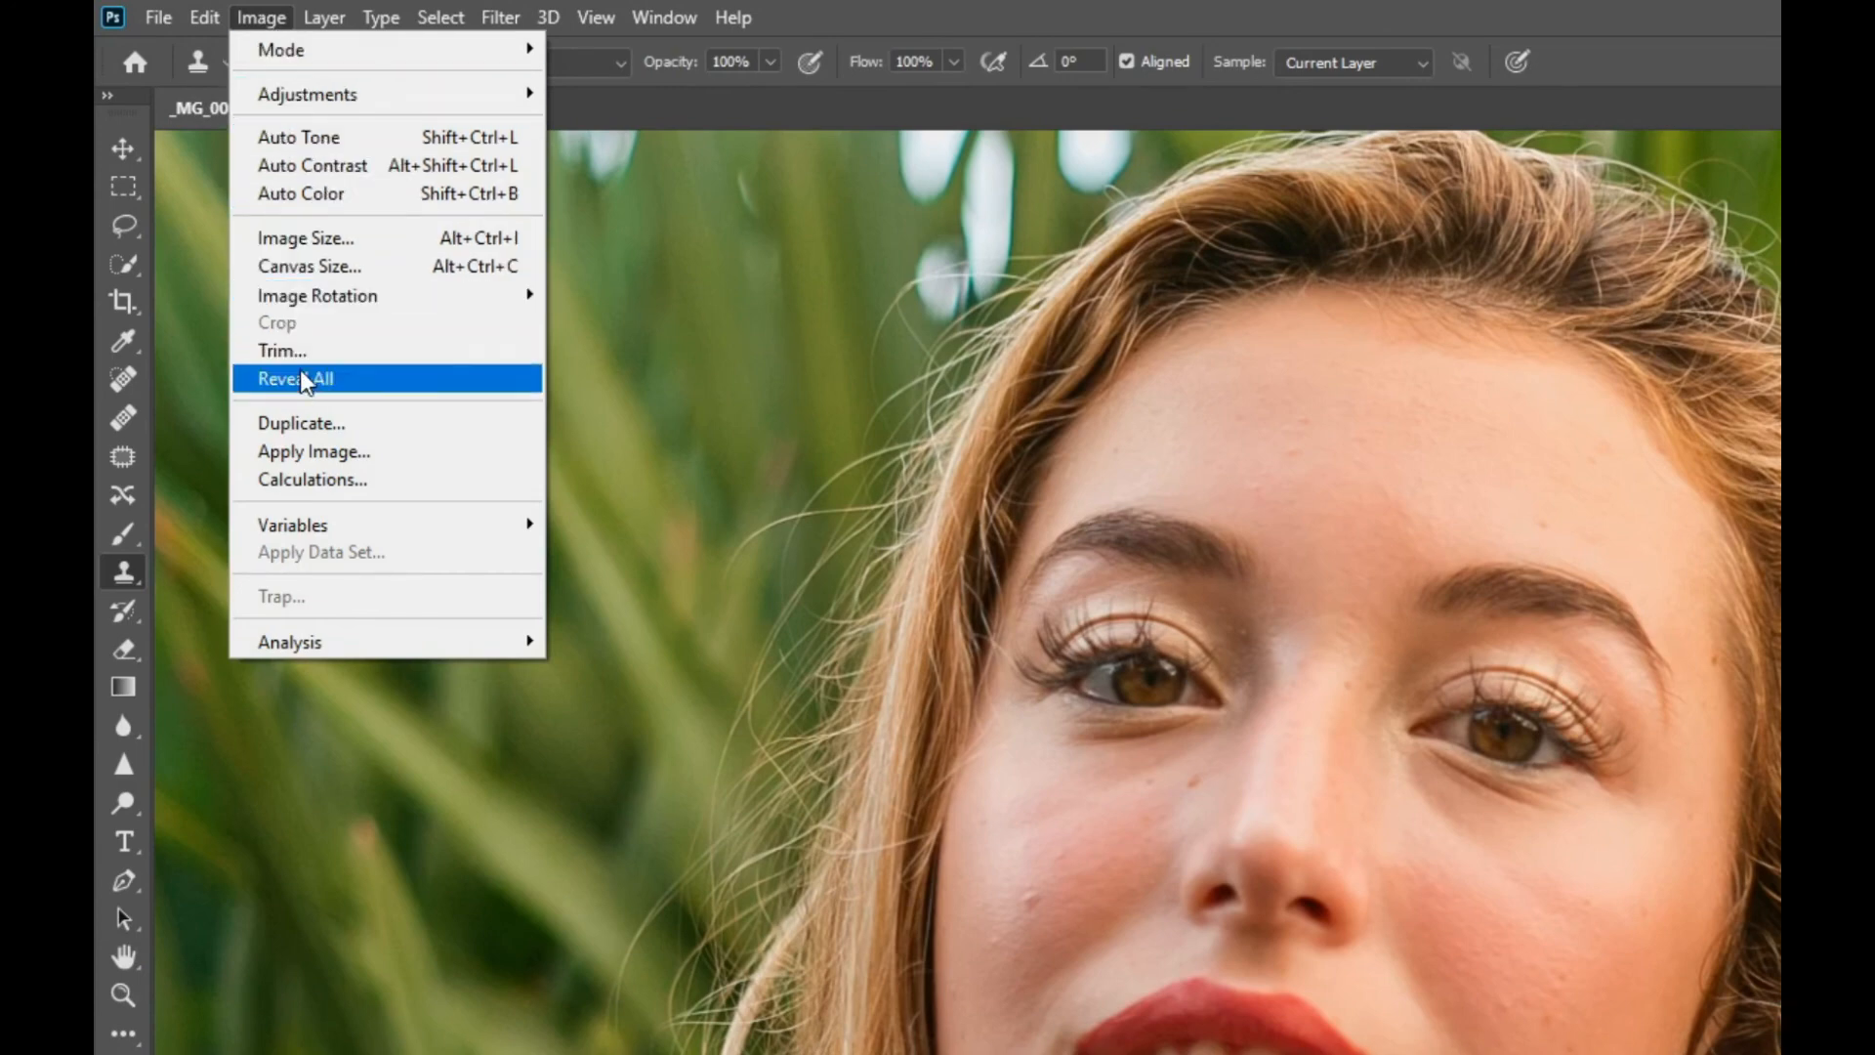
pyautogui.click(313, 444)
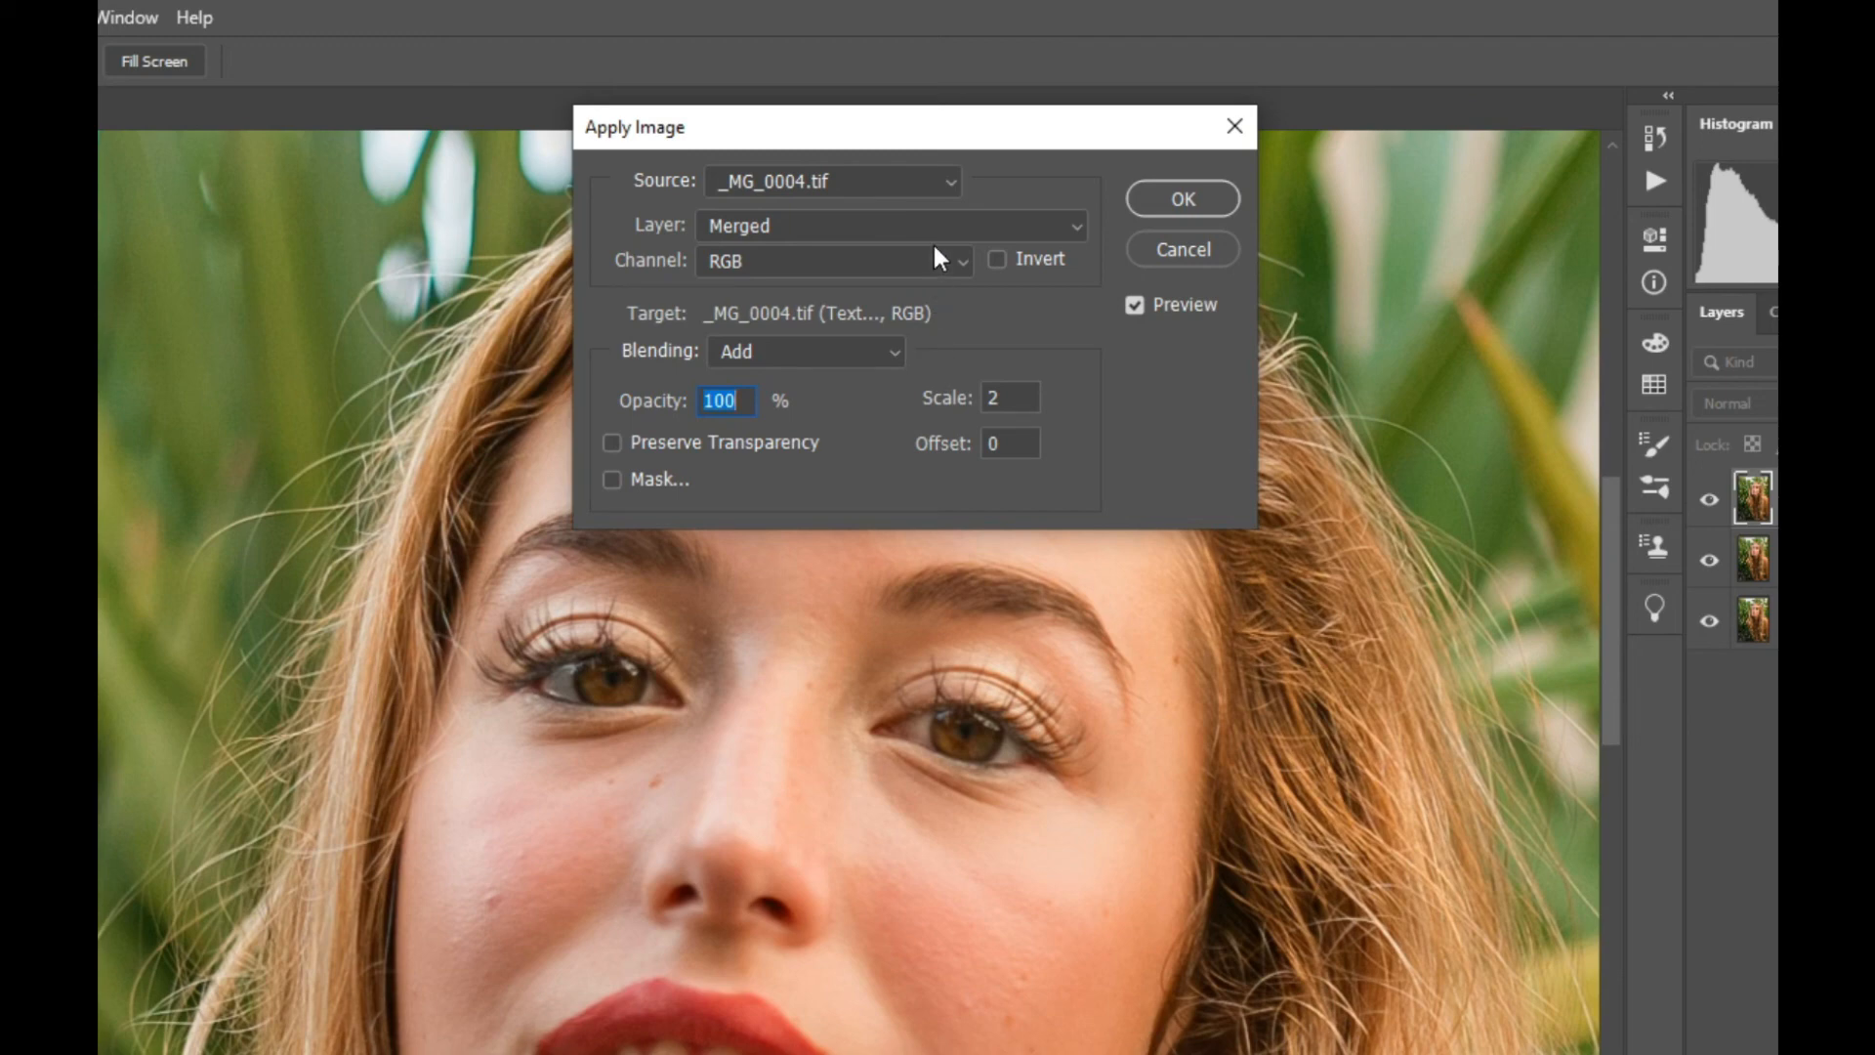
pyautogui.click(816, 224)
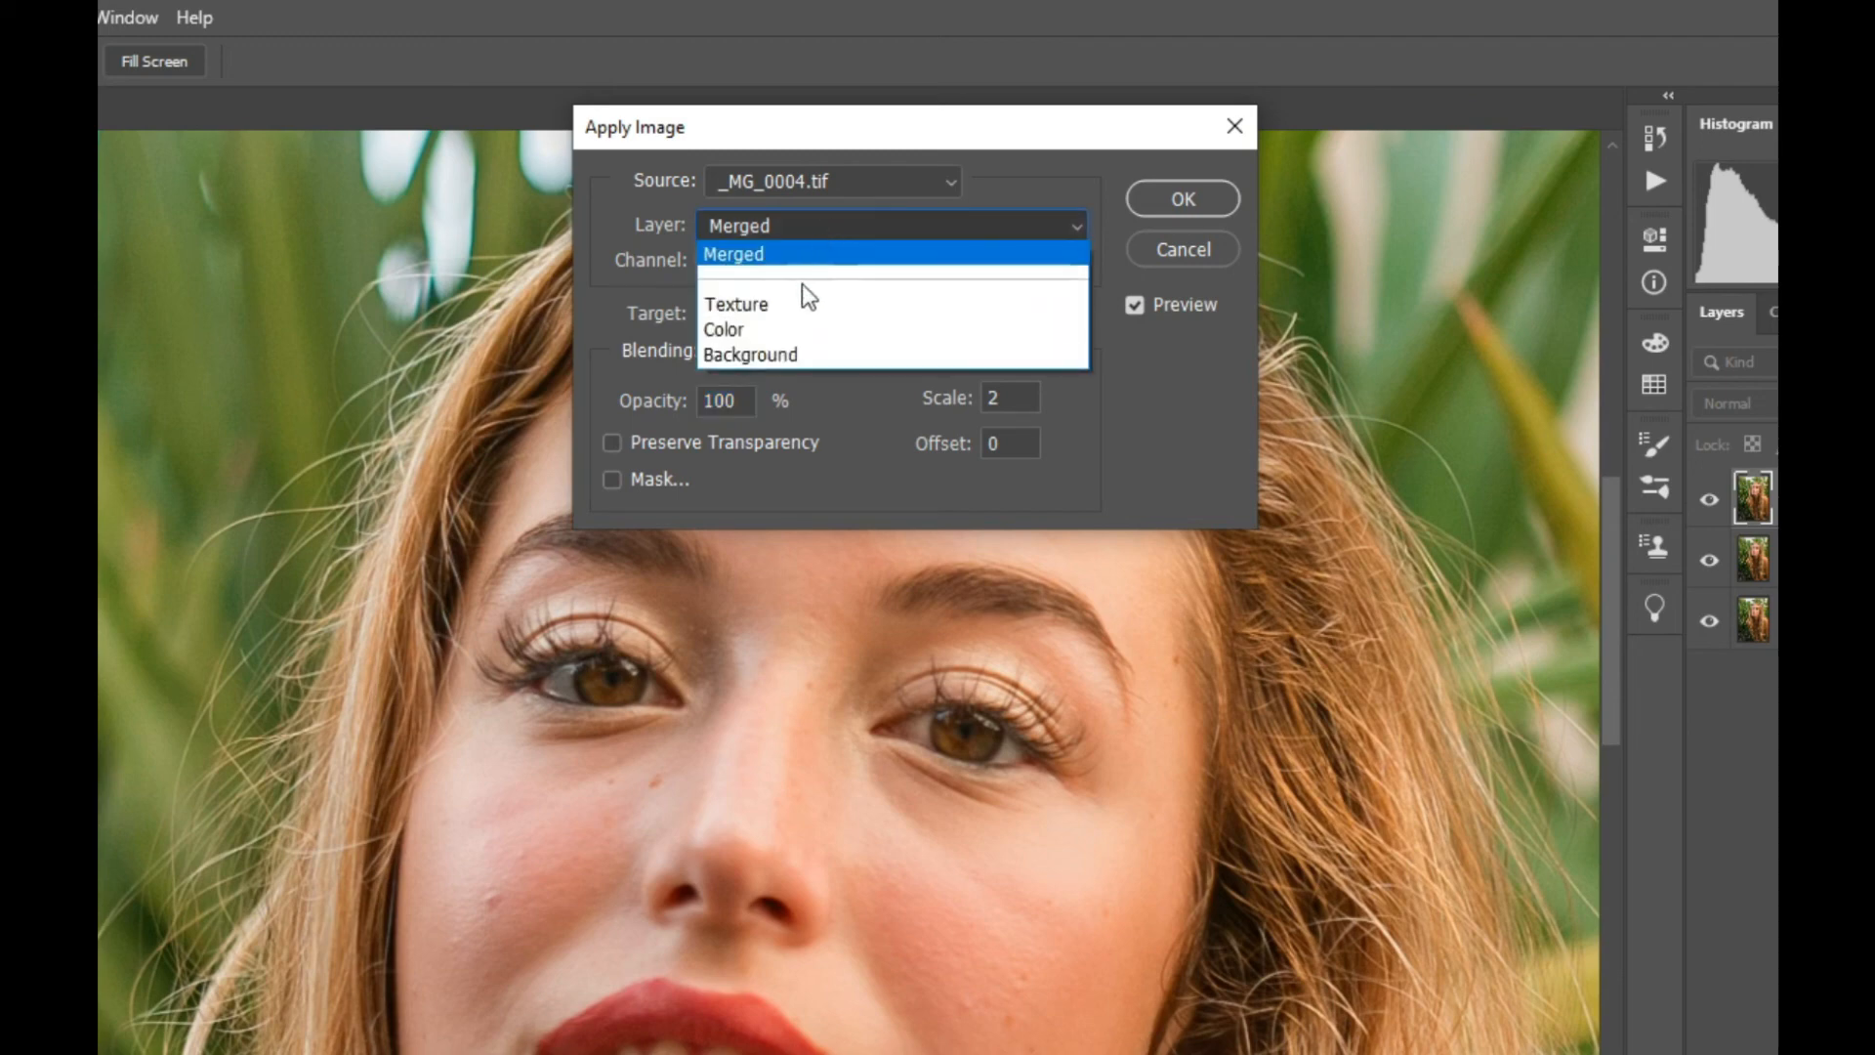
pyautogui.click(777, 332)
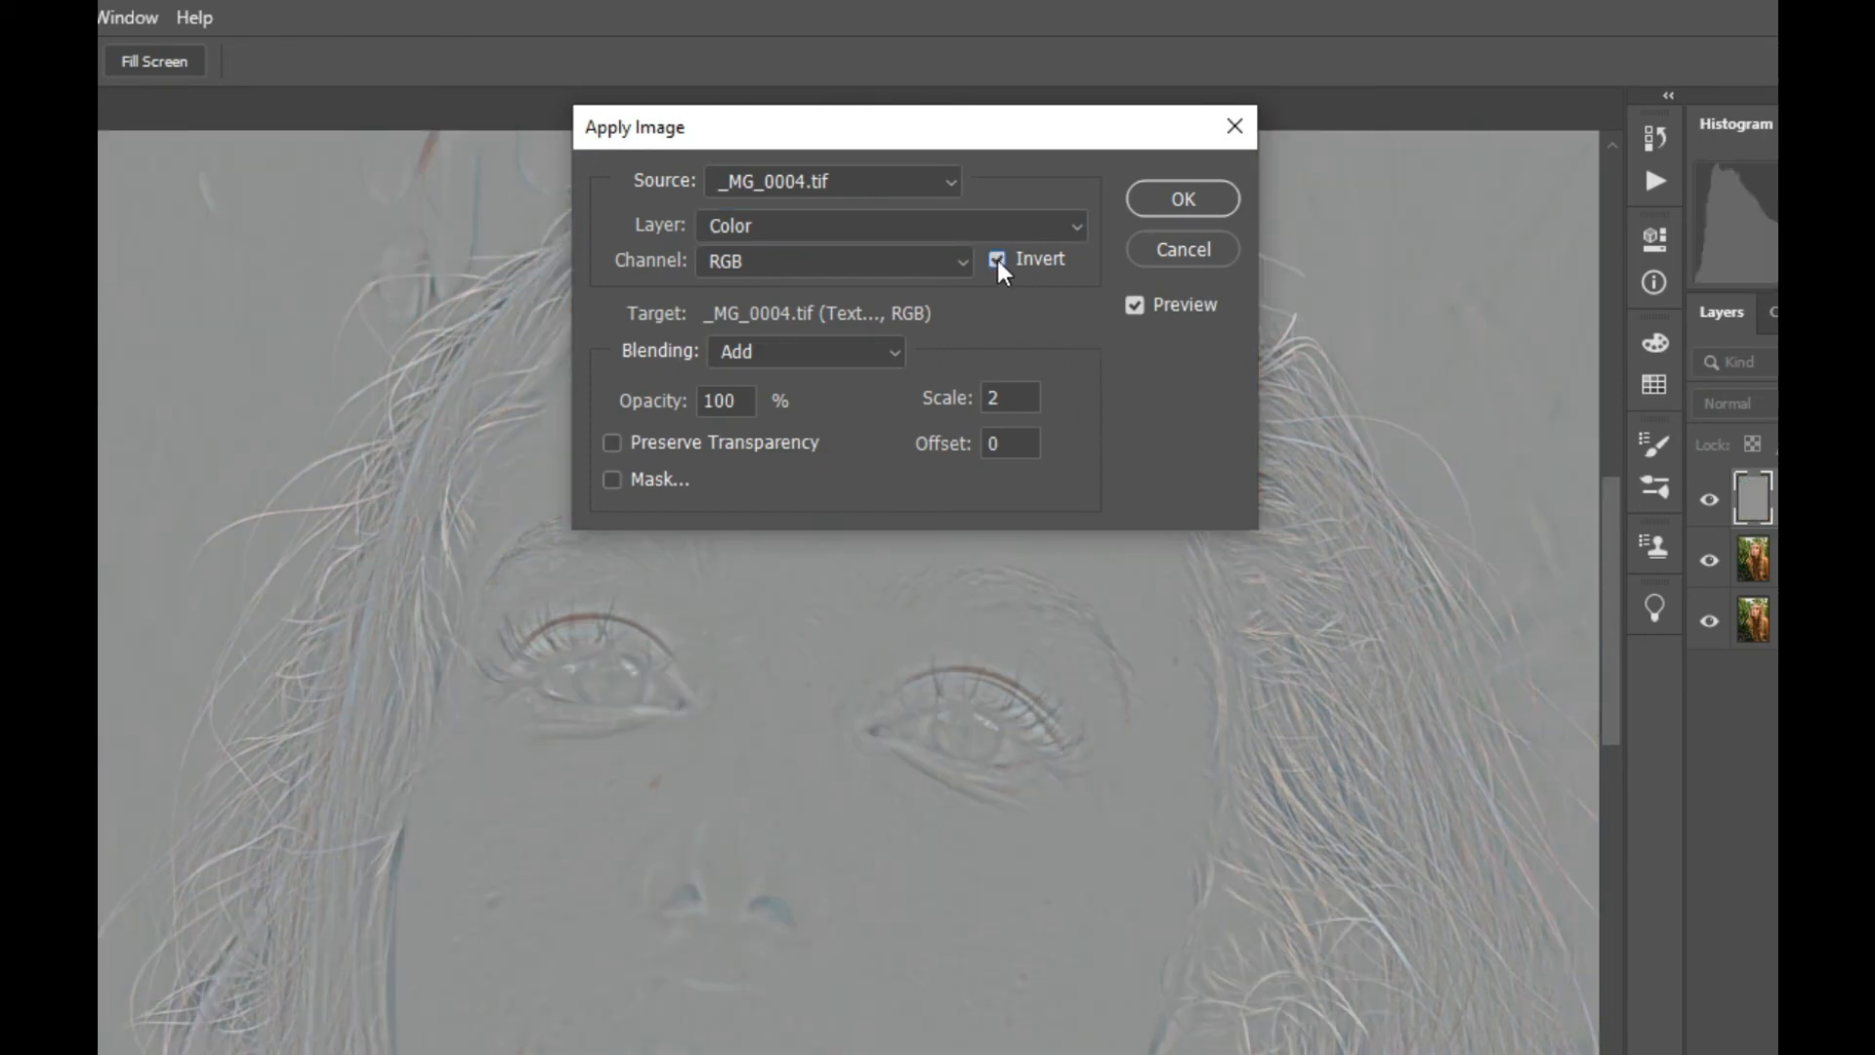
pyautogui.click(882, 364)
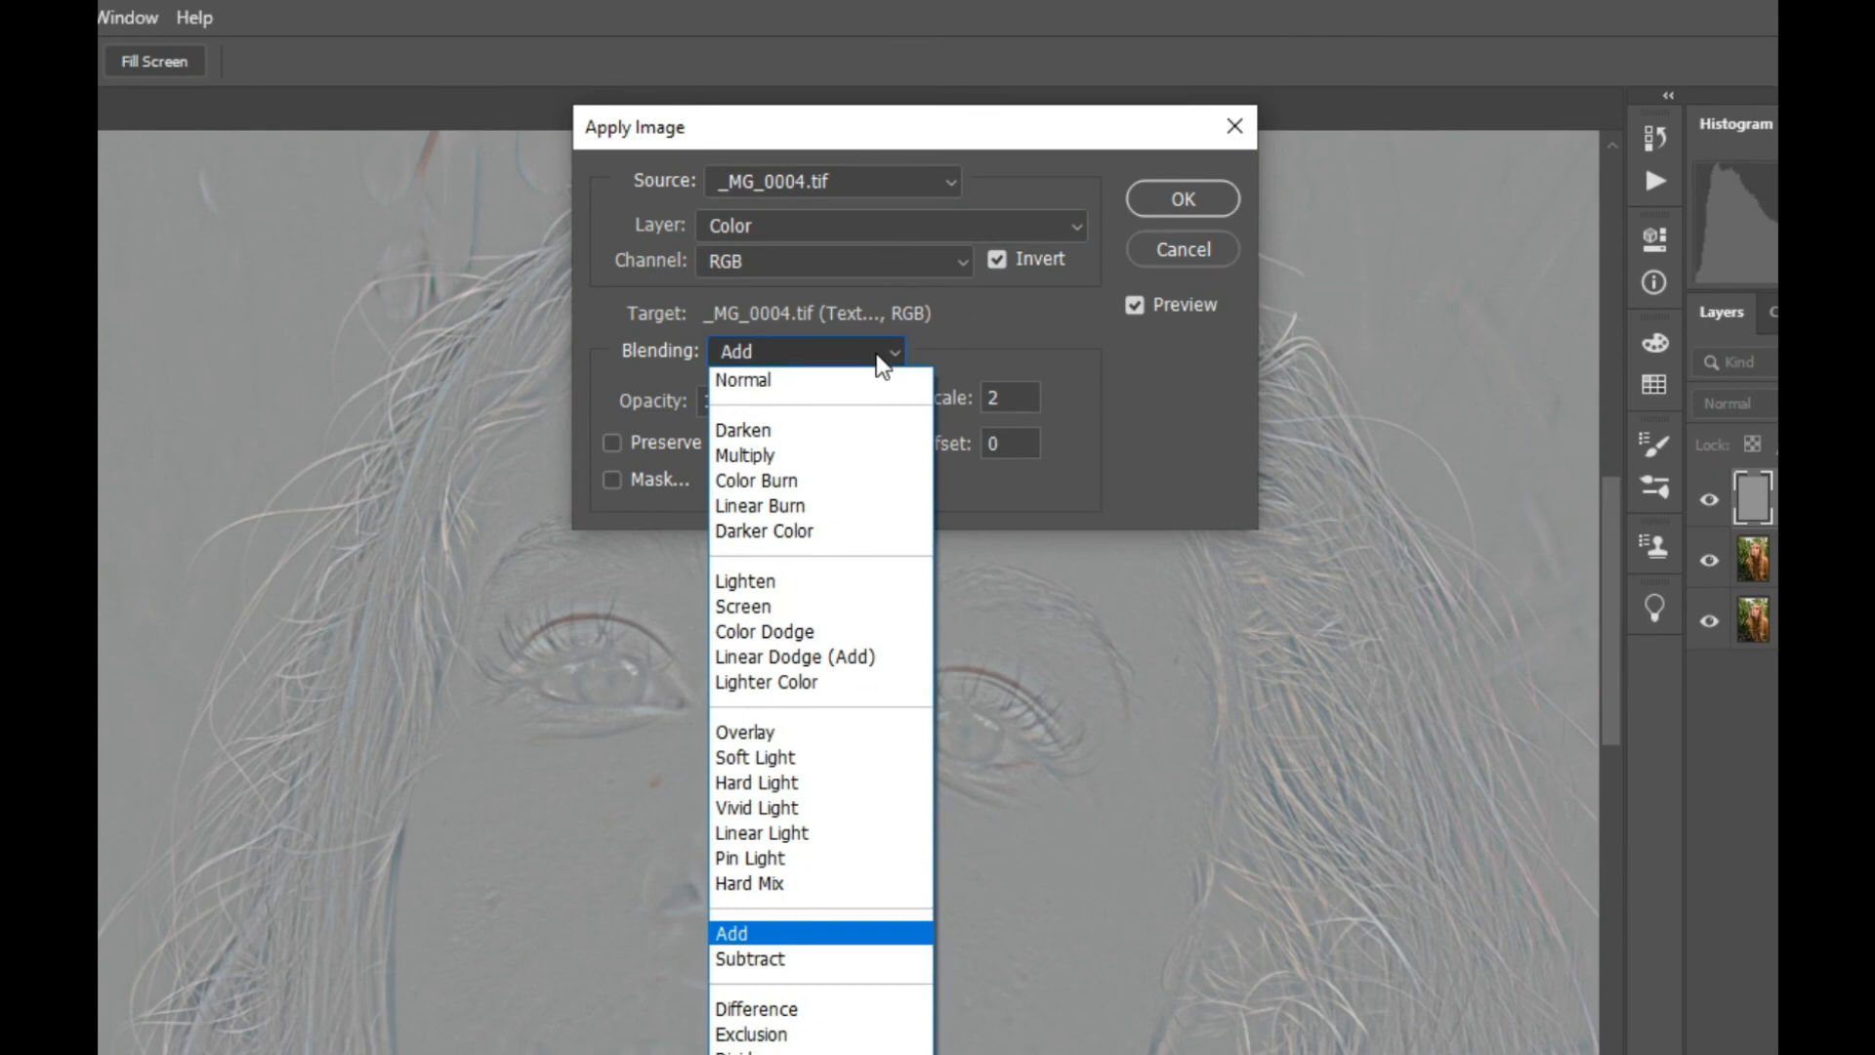
pyautogui.click(1101, 342)
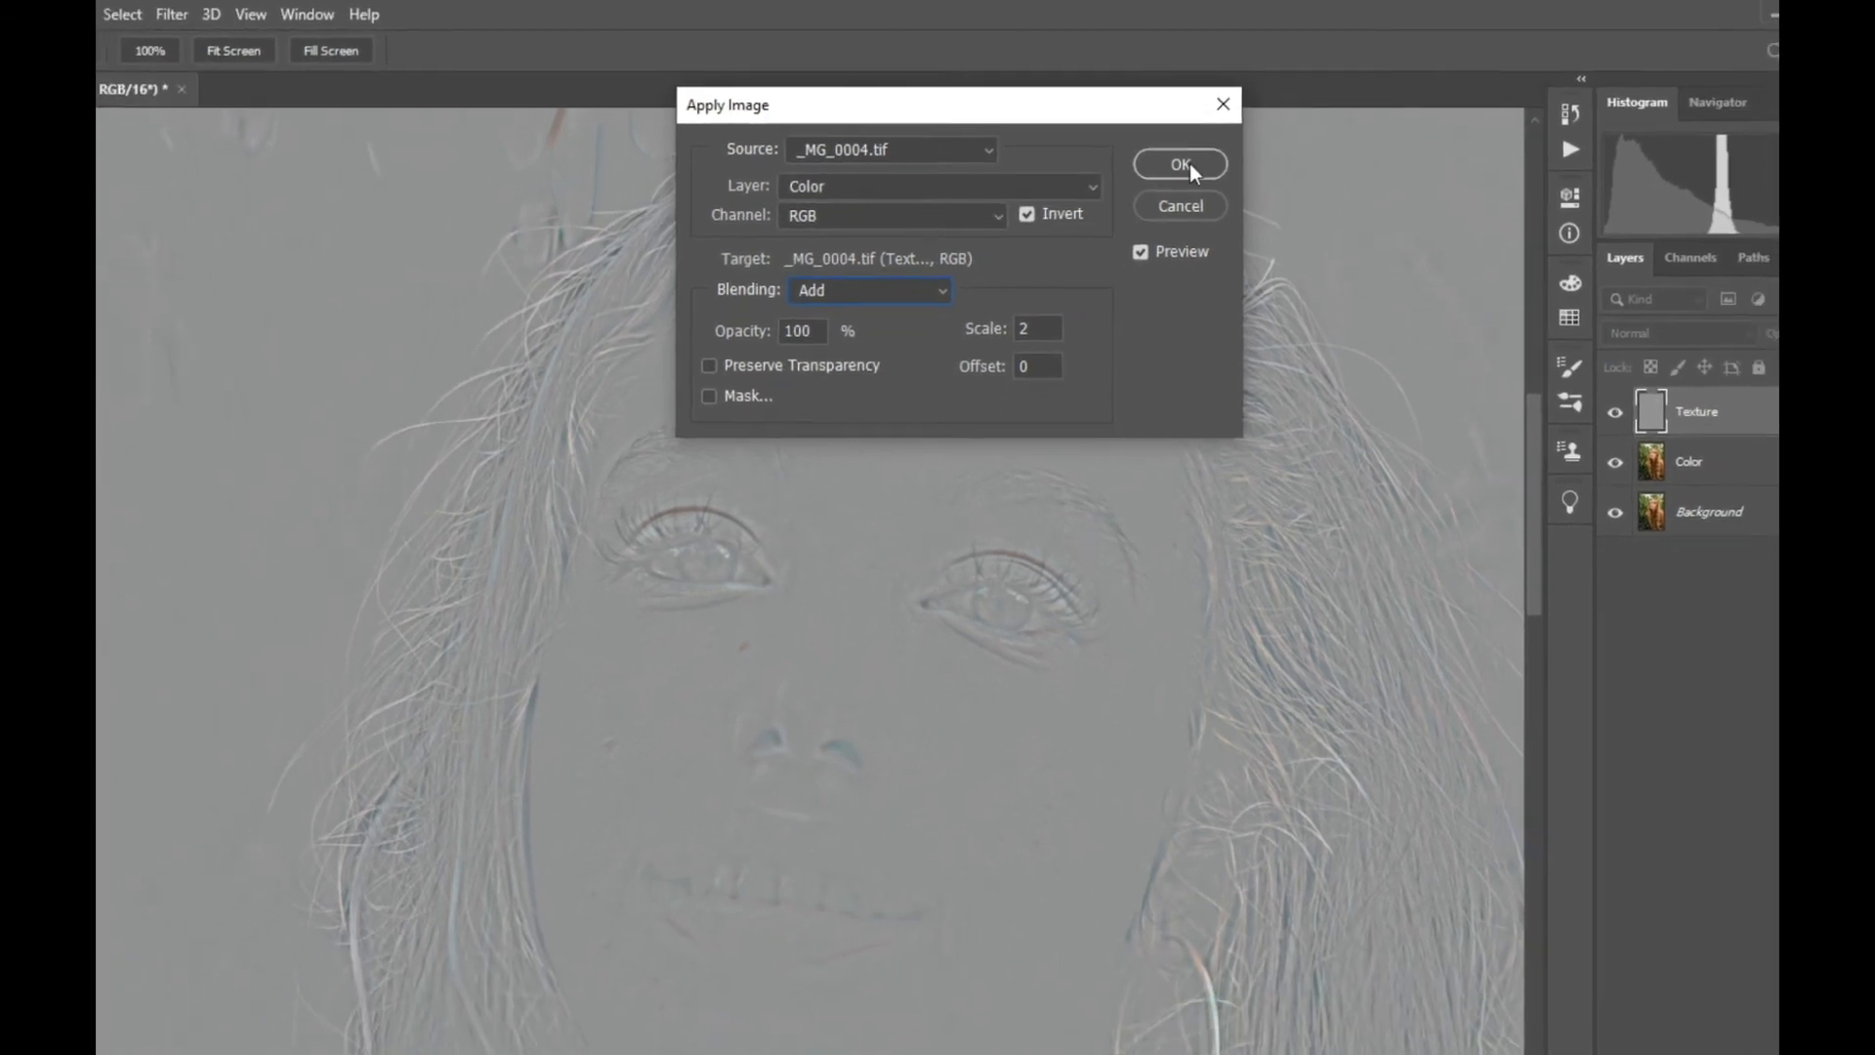
pyautogui.click(1178, 145)
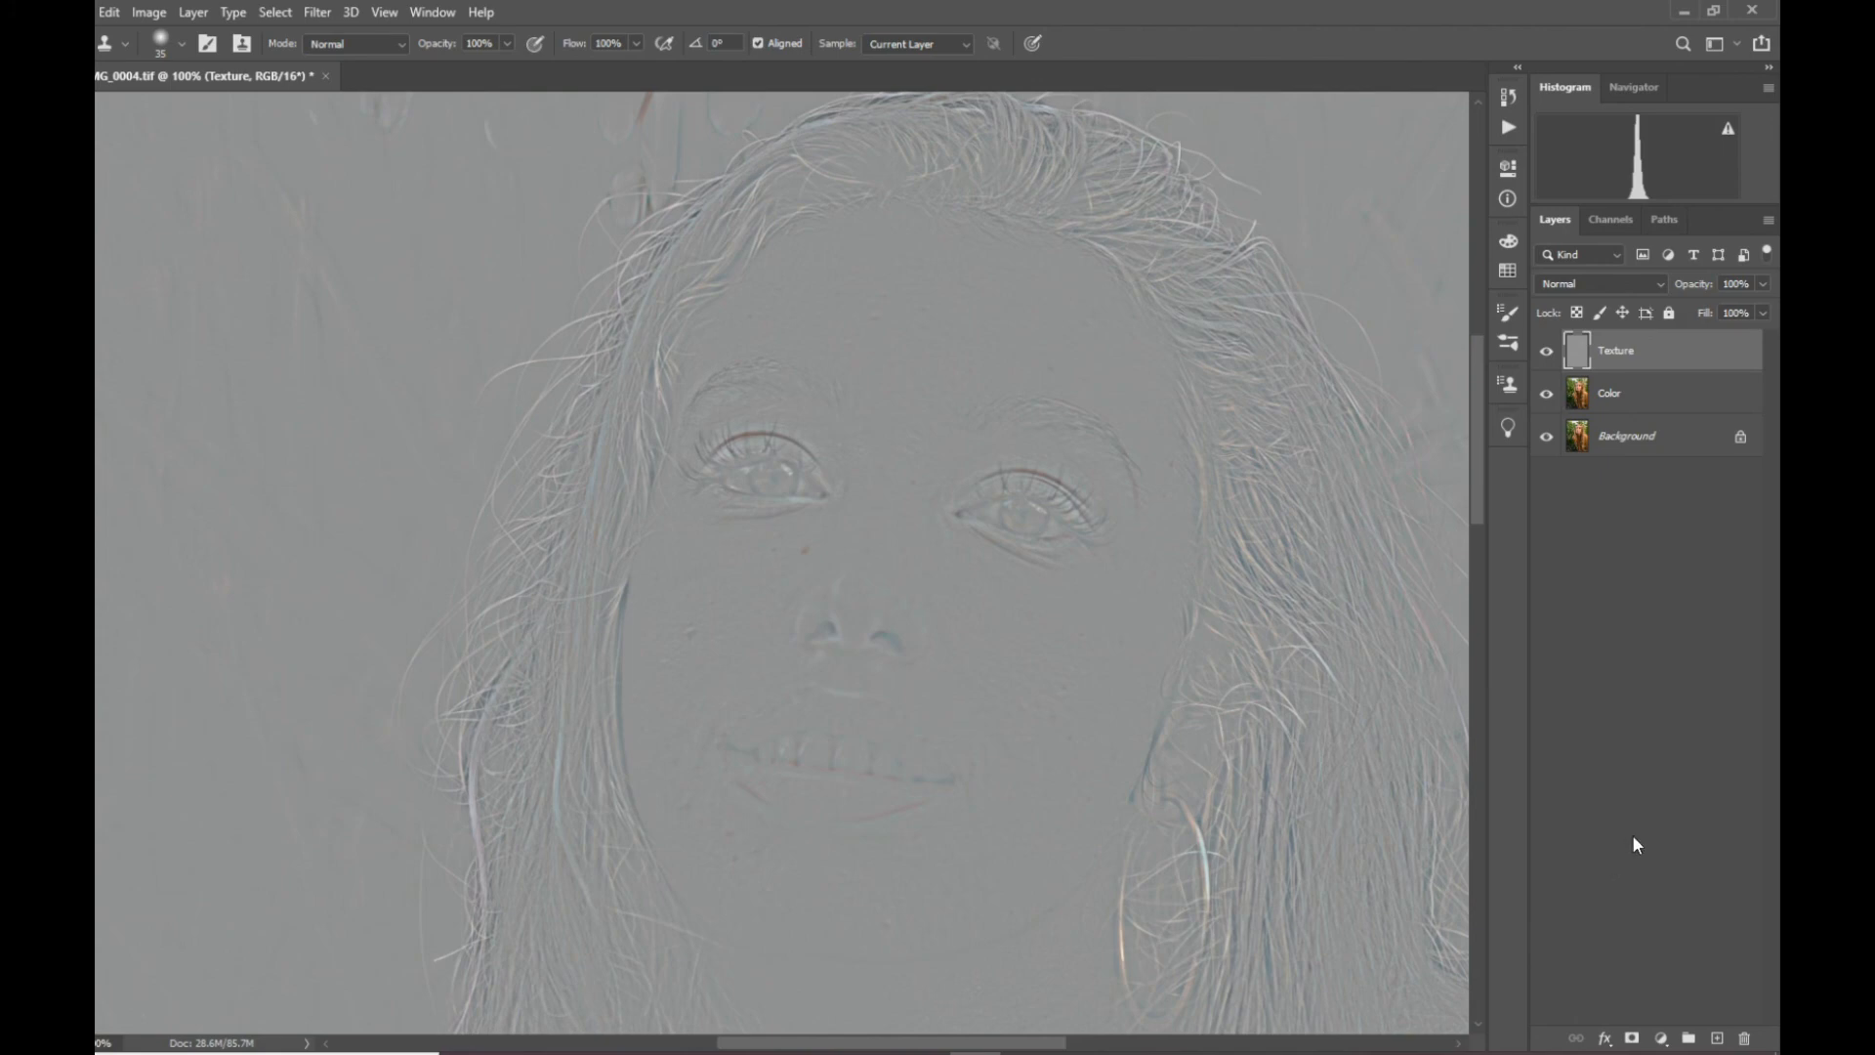
# Set the Texture layer's blend mode to Linear Light.
pyautogui.click(1663, 1040)
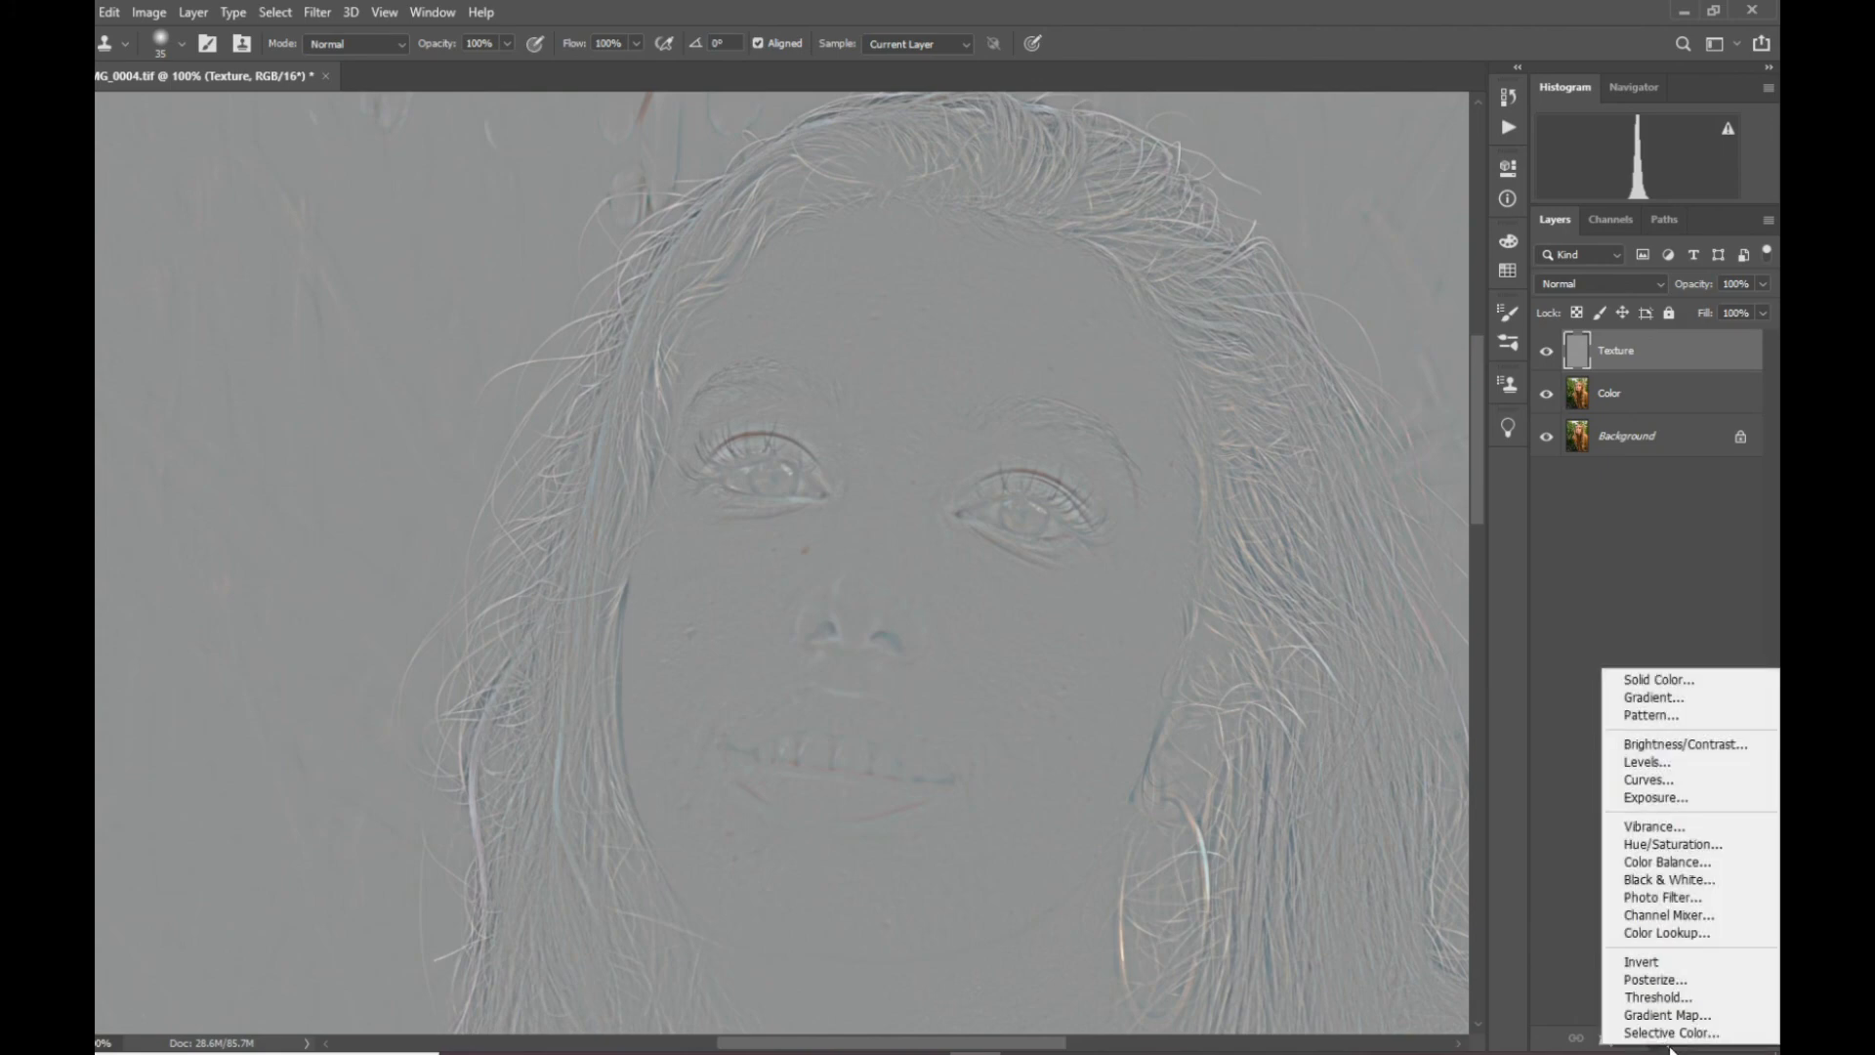
pyautogui.click(1666, 492)
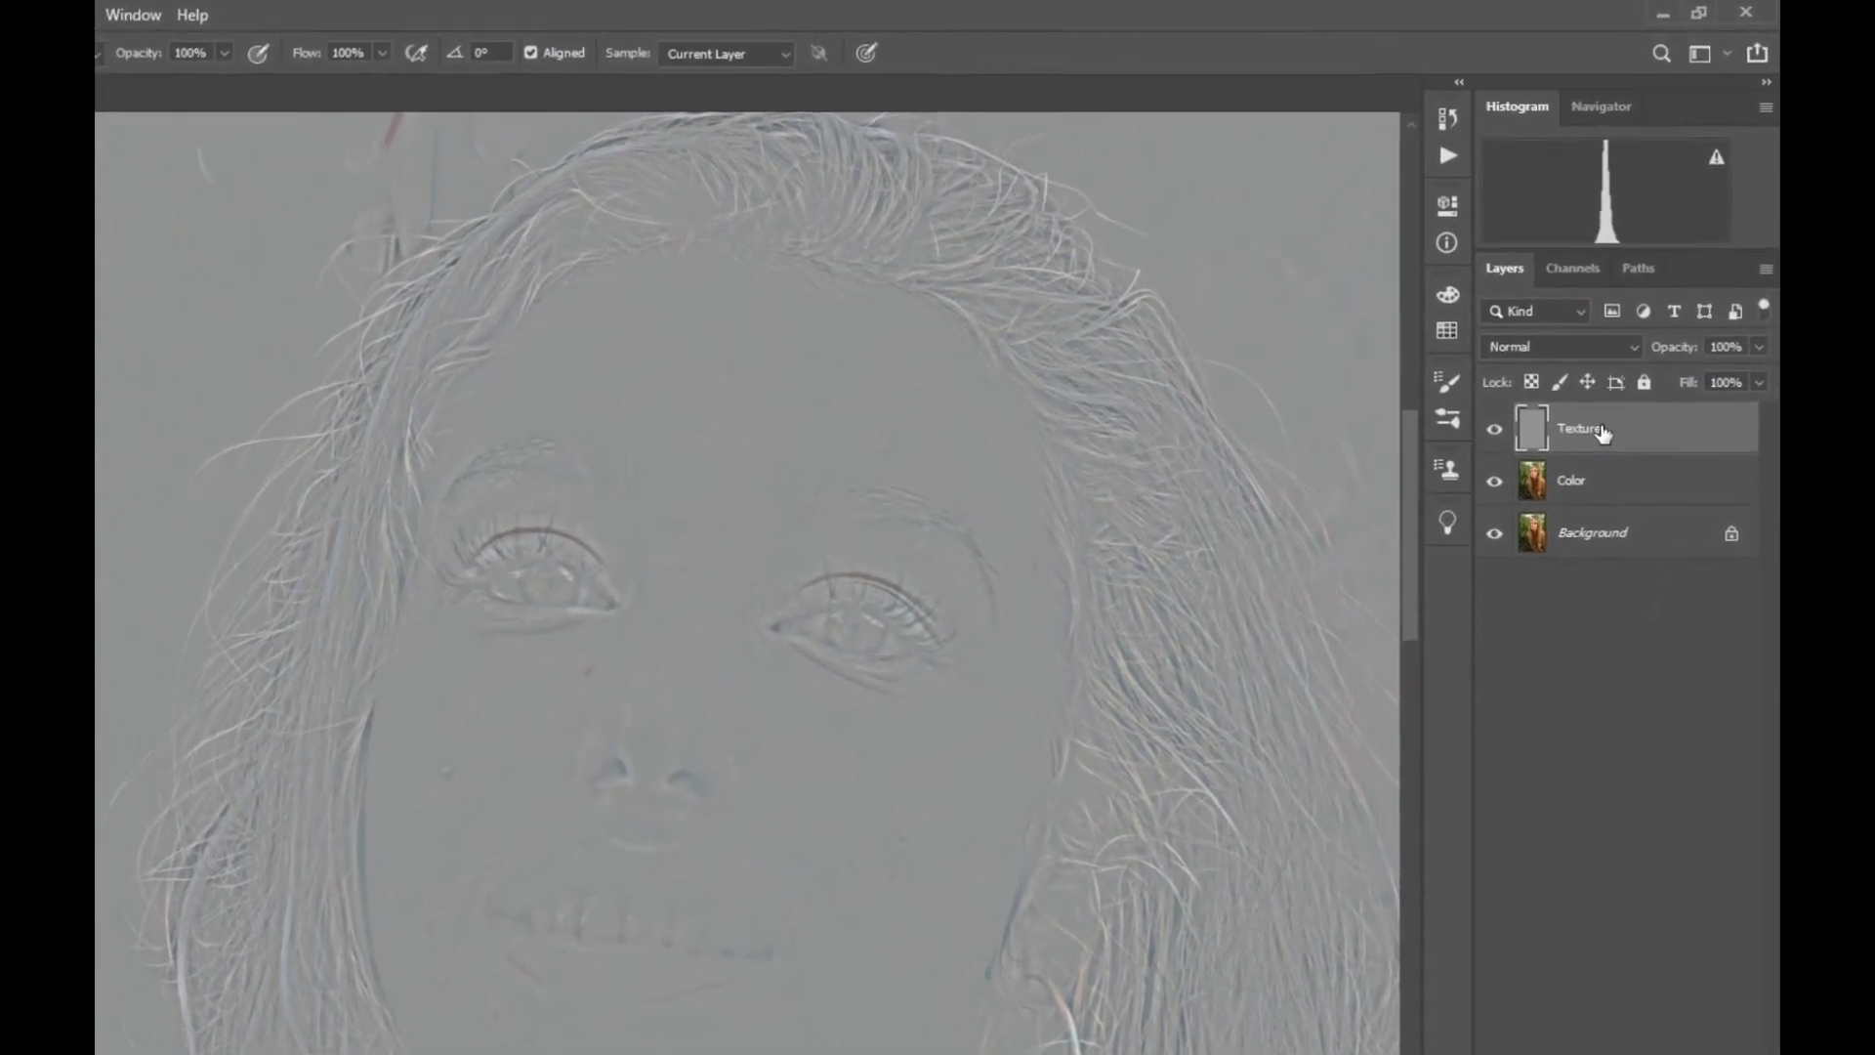
pyautogui.click(1599, 330)
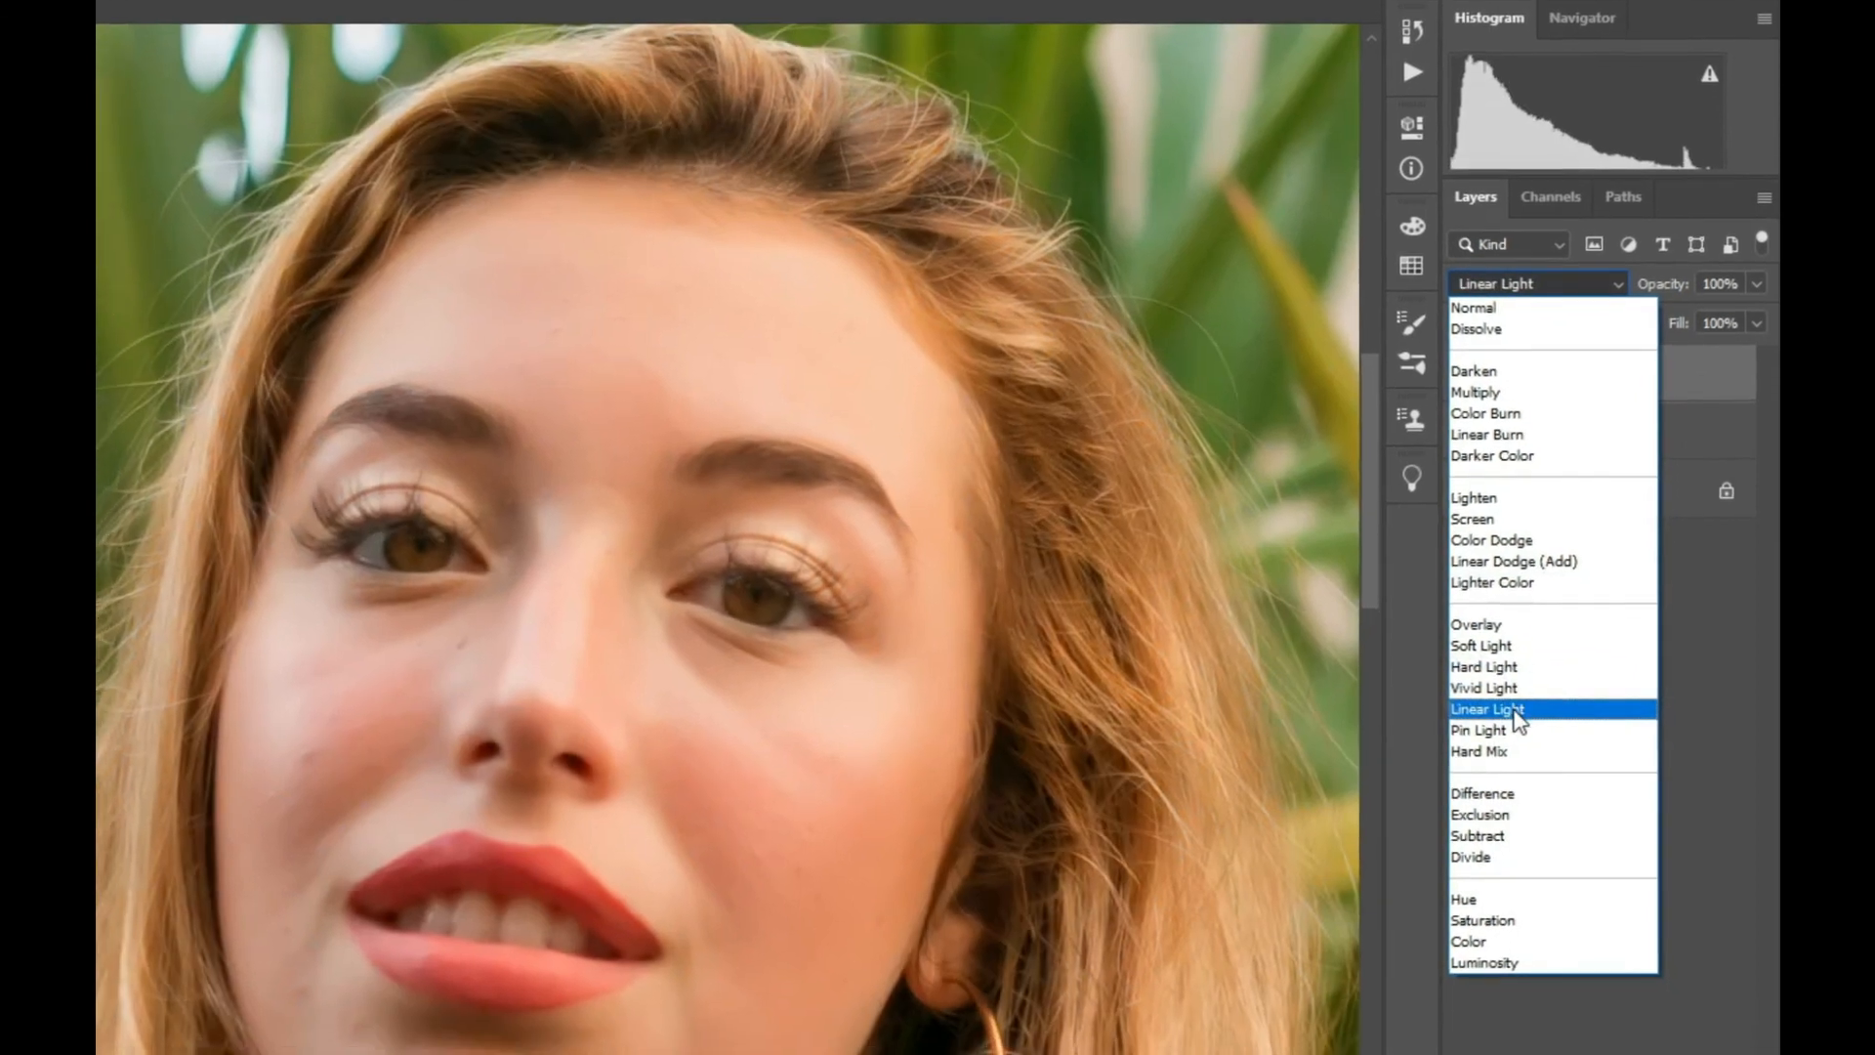
pyautogui.click(1516, 711)
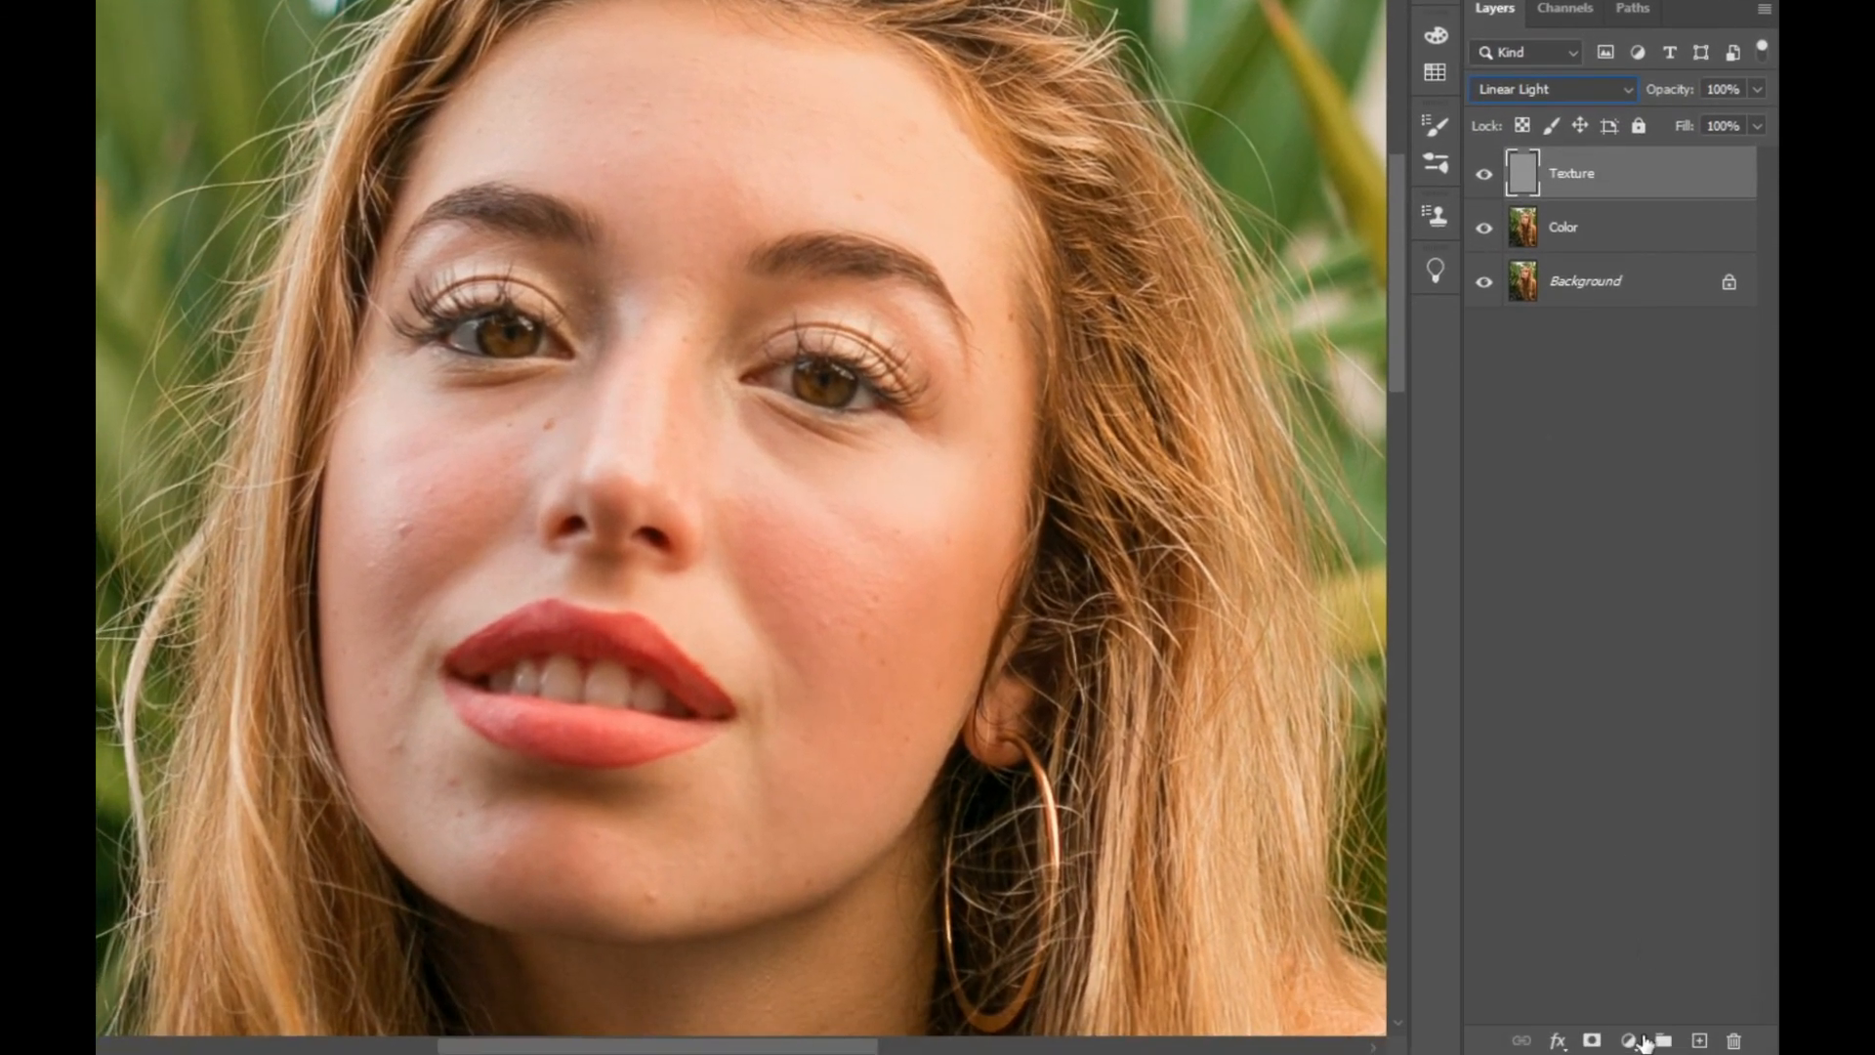
# Add a Black & White adjustment layer above Texture with Reds set to 10, and name it Assist.
pyautogui.click(1628, 1049)
pyautogui.click(1646, 835)
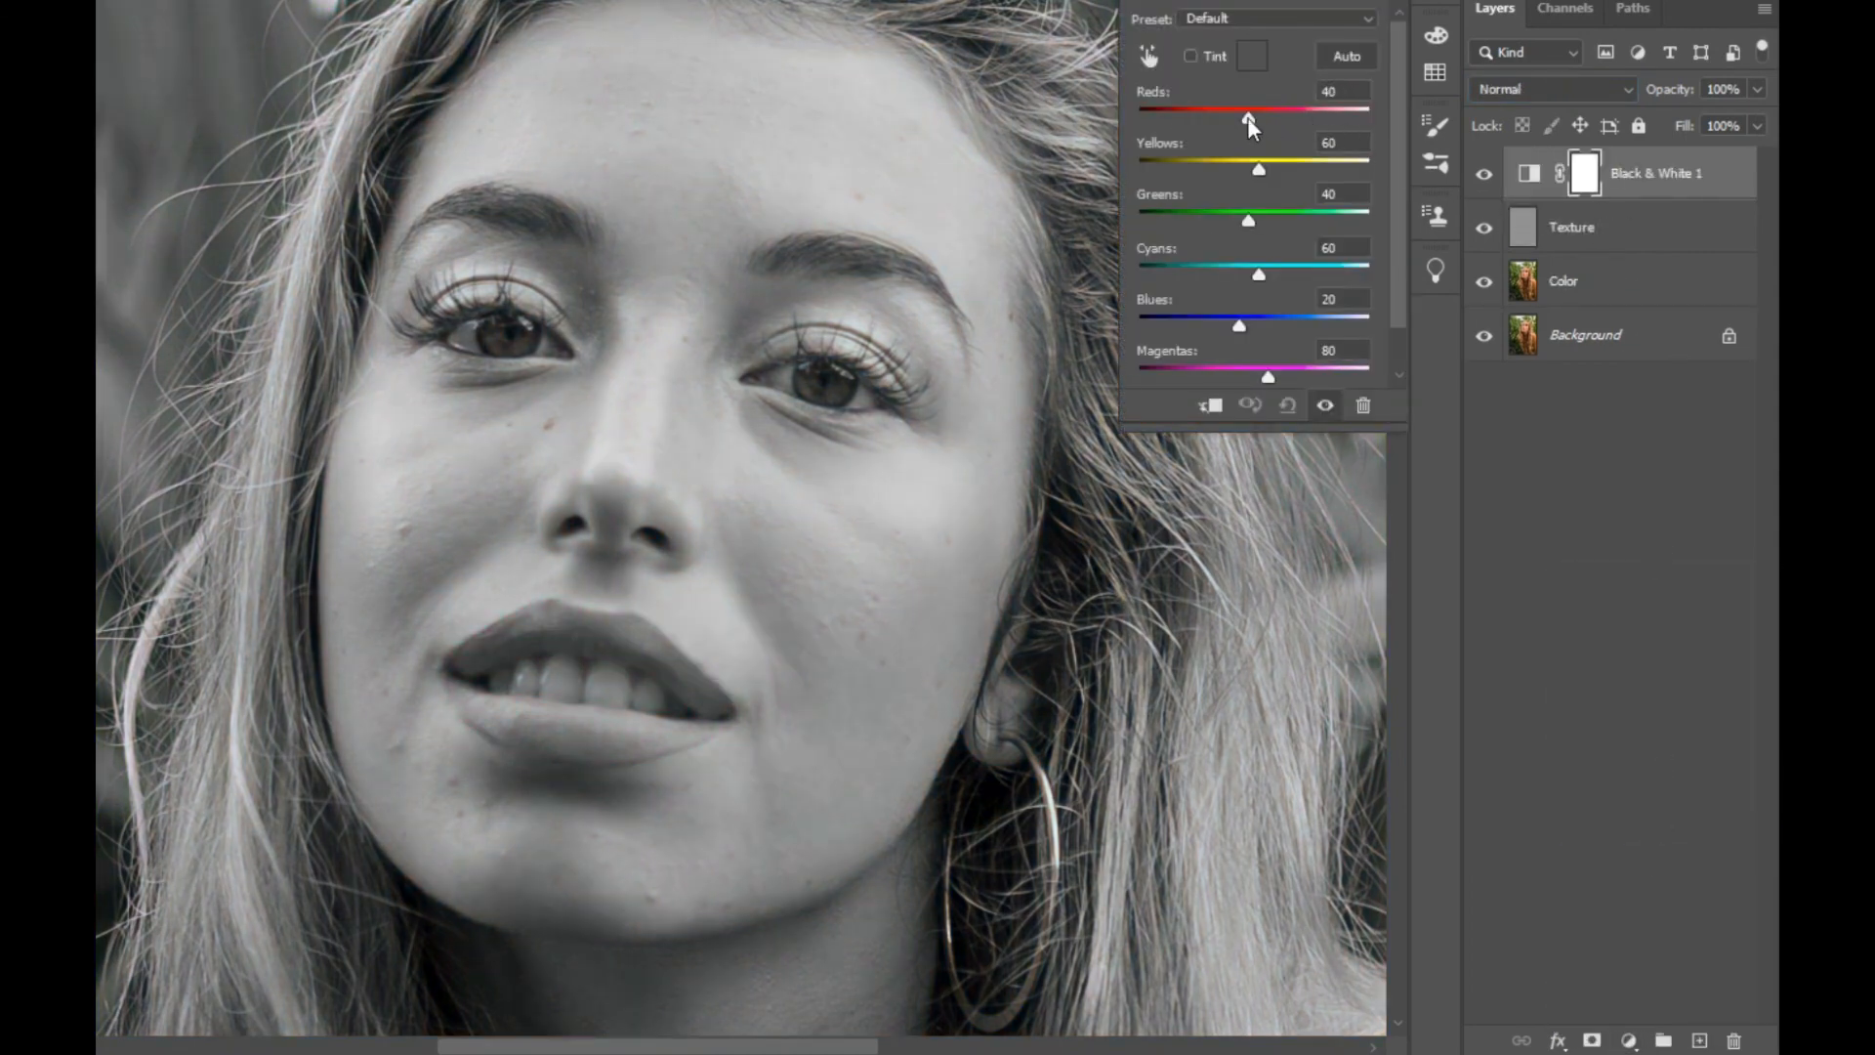
pyautogui.moveTo(1247, 117); pyautogui.dragTo(1235, 116)
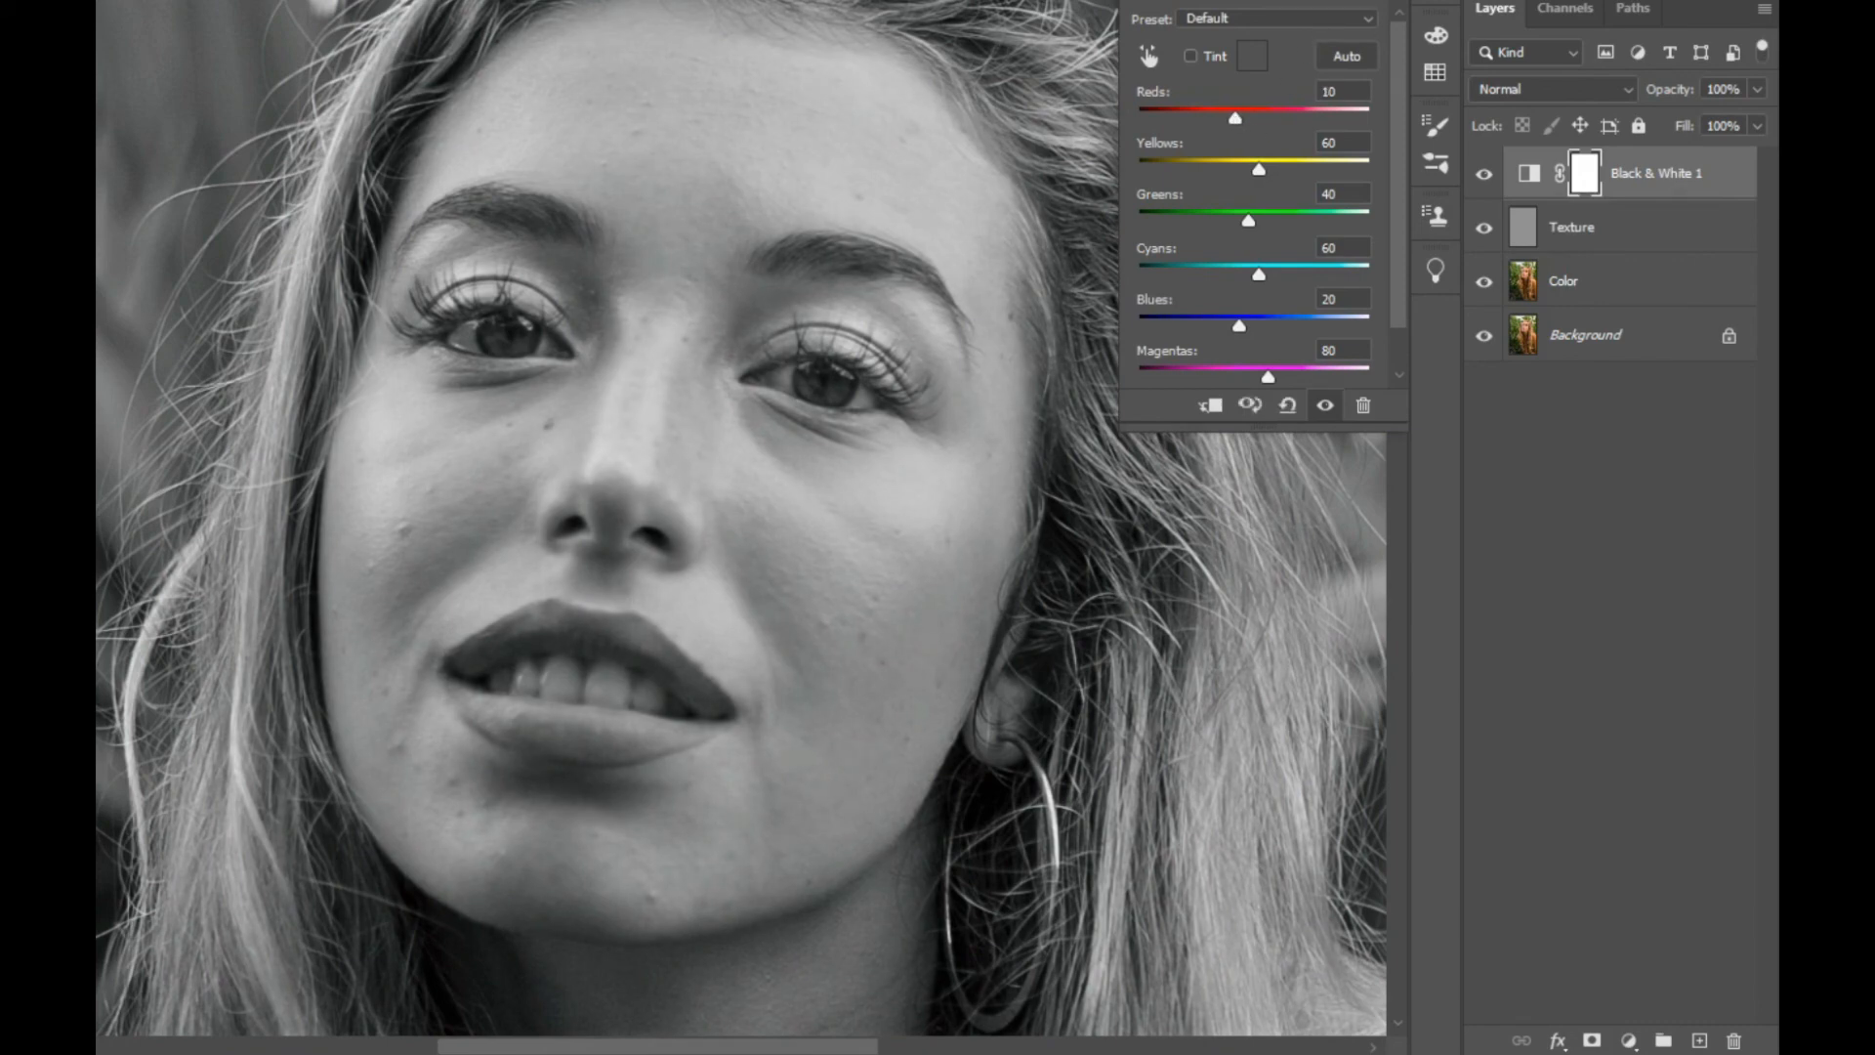
pyautogui.doubleClick(1655, 173)
pyautogui.write('Assist')
pyautogui.click(1570, 500)
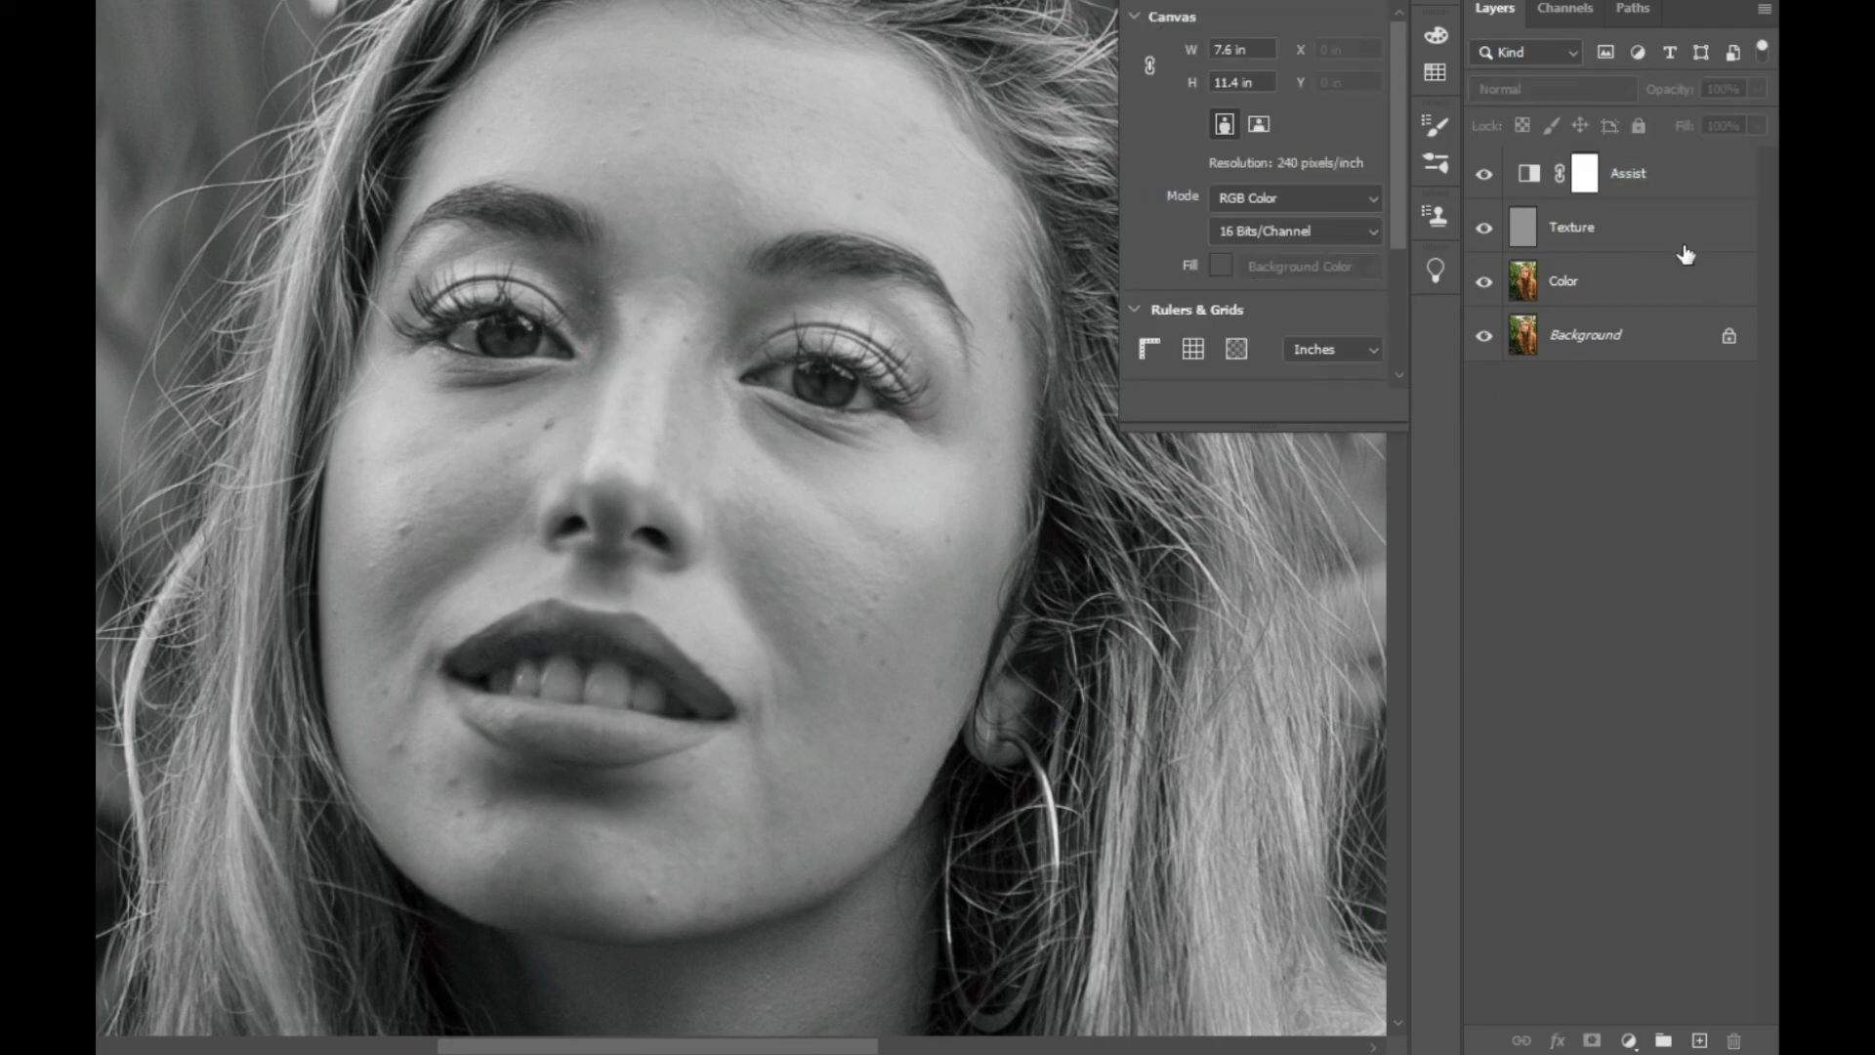
# Group the Assist, Texture and Color layers and name the group FS.
pyautogui.click(1657, 179)
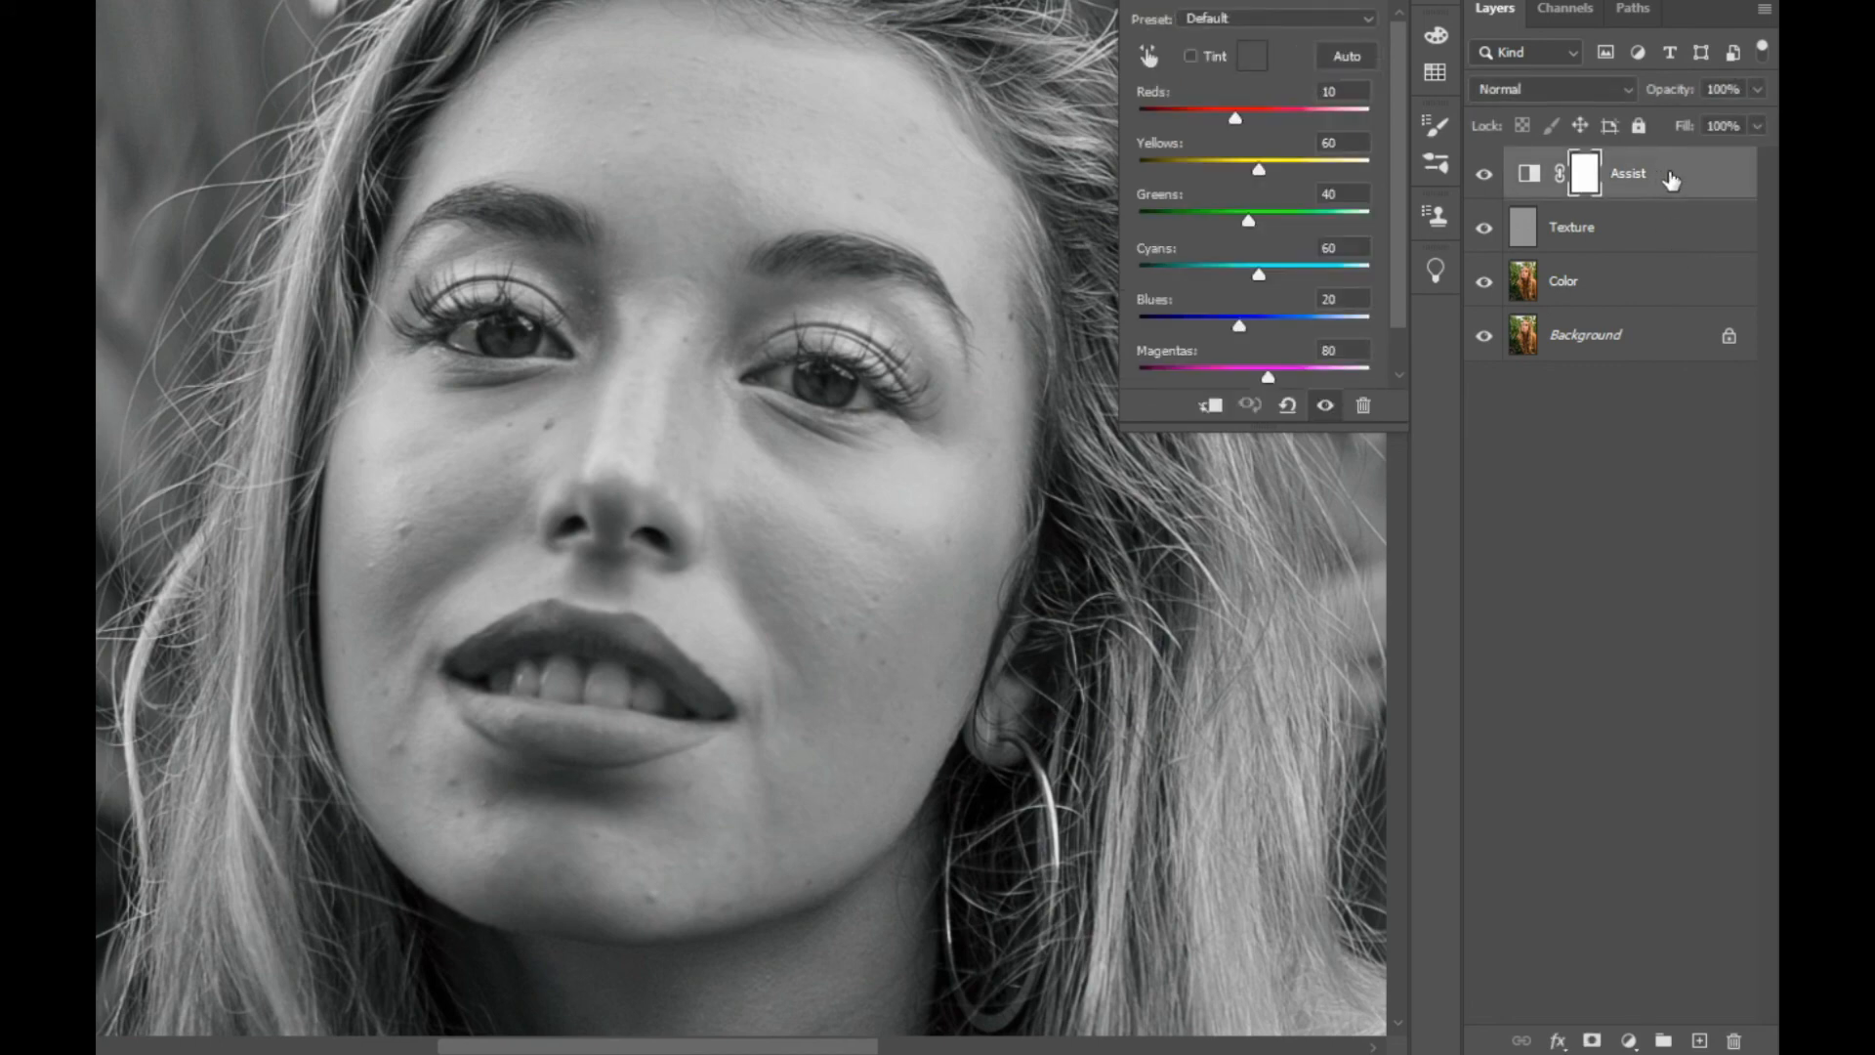
pyautogui.keyDown('shift'); pyautogui.click(1656, 281); pyautogui.keyUp('shift')
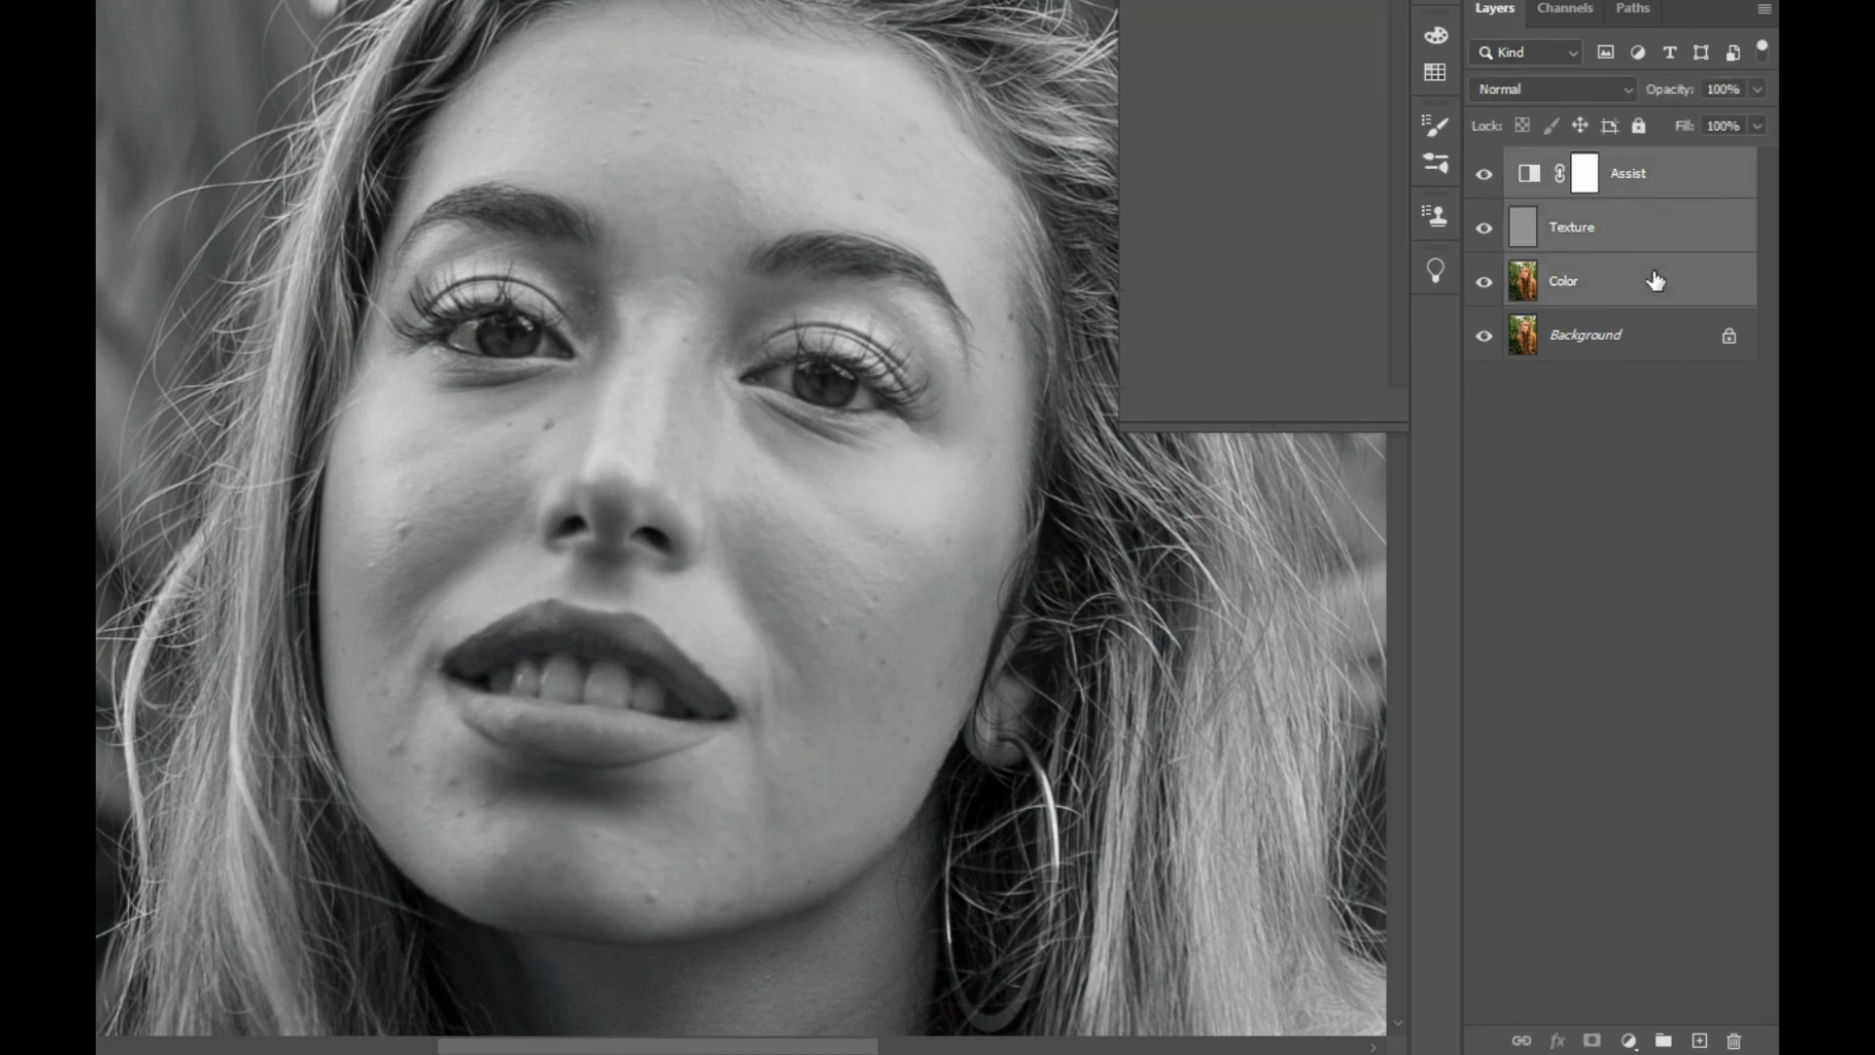
pyautogui.hotkey('ctrl', 'g')
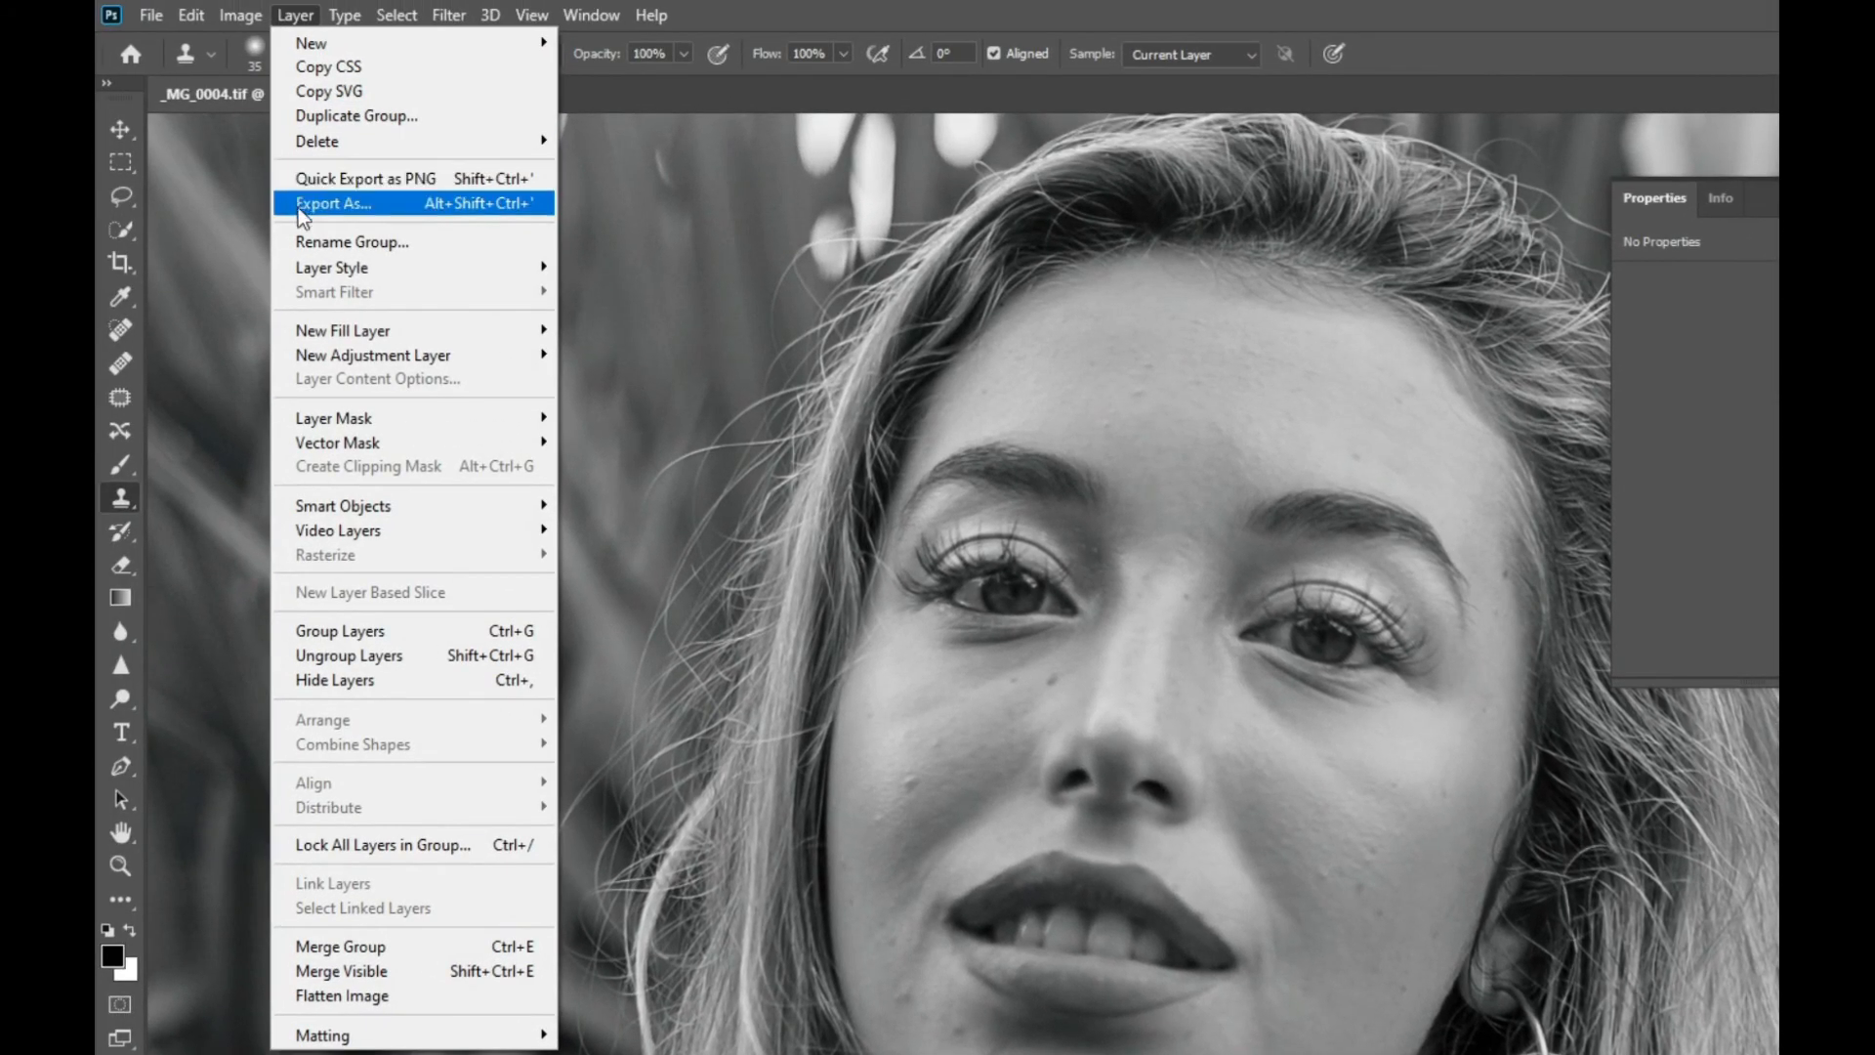
pyautogui.click(166, 165)
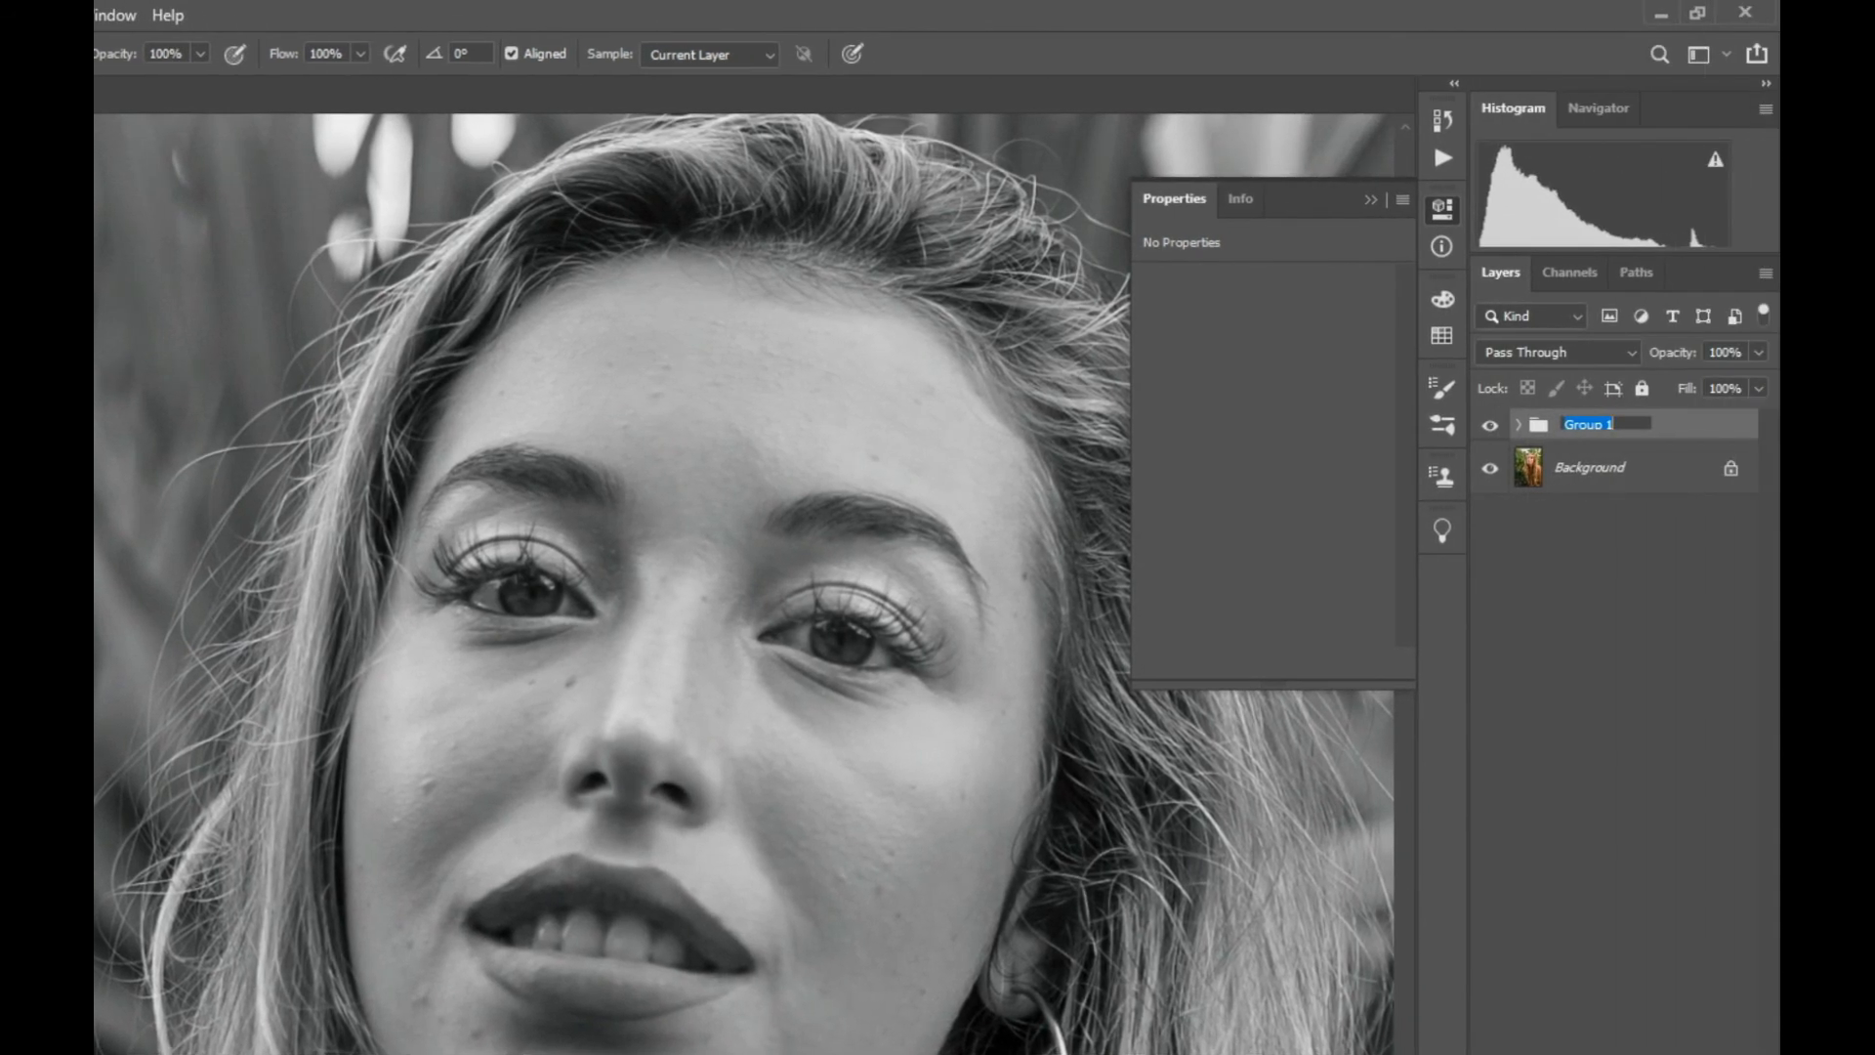
pyautogui.write('FS')
pyautogui.click(1578, 584)
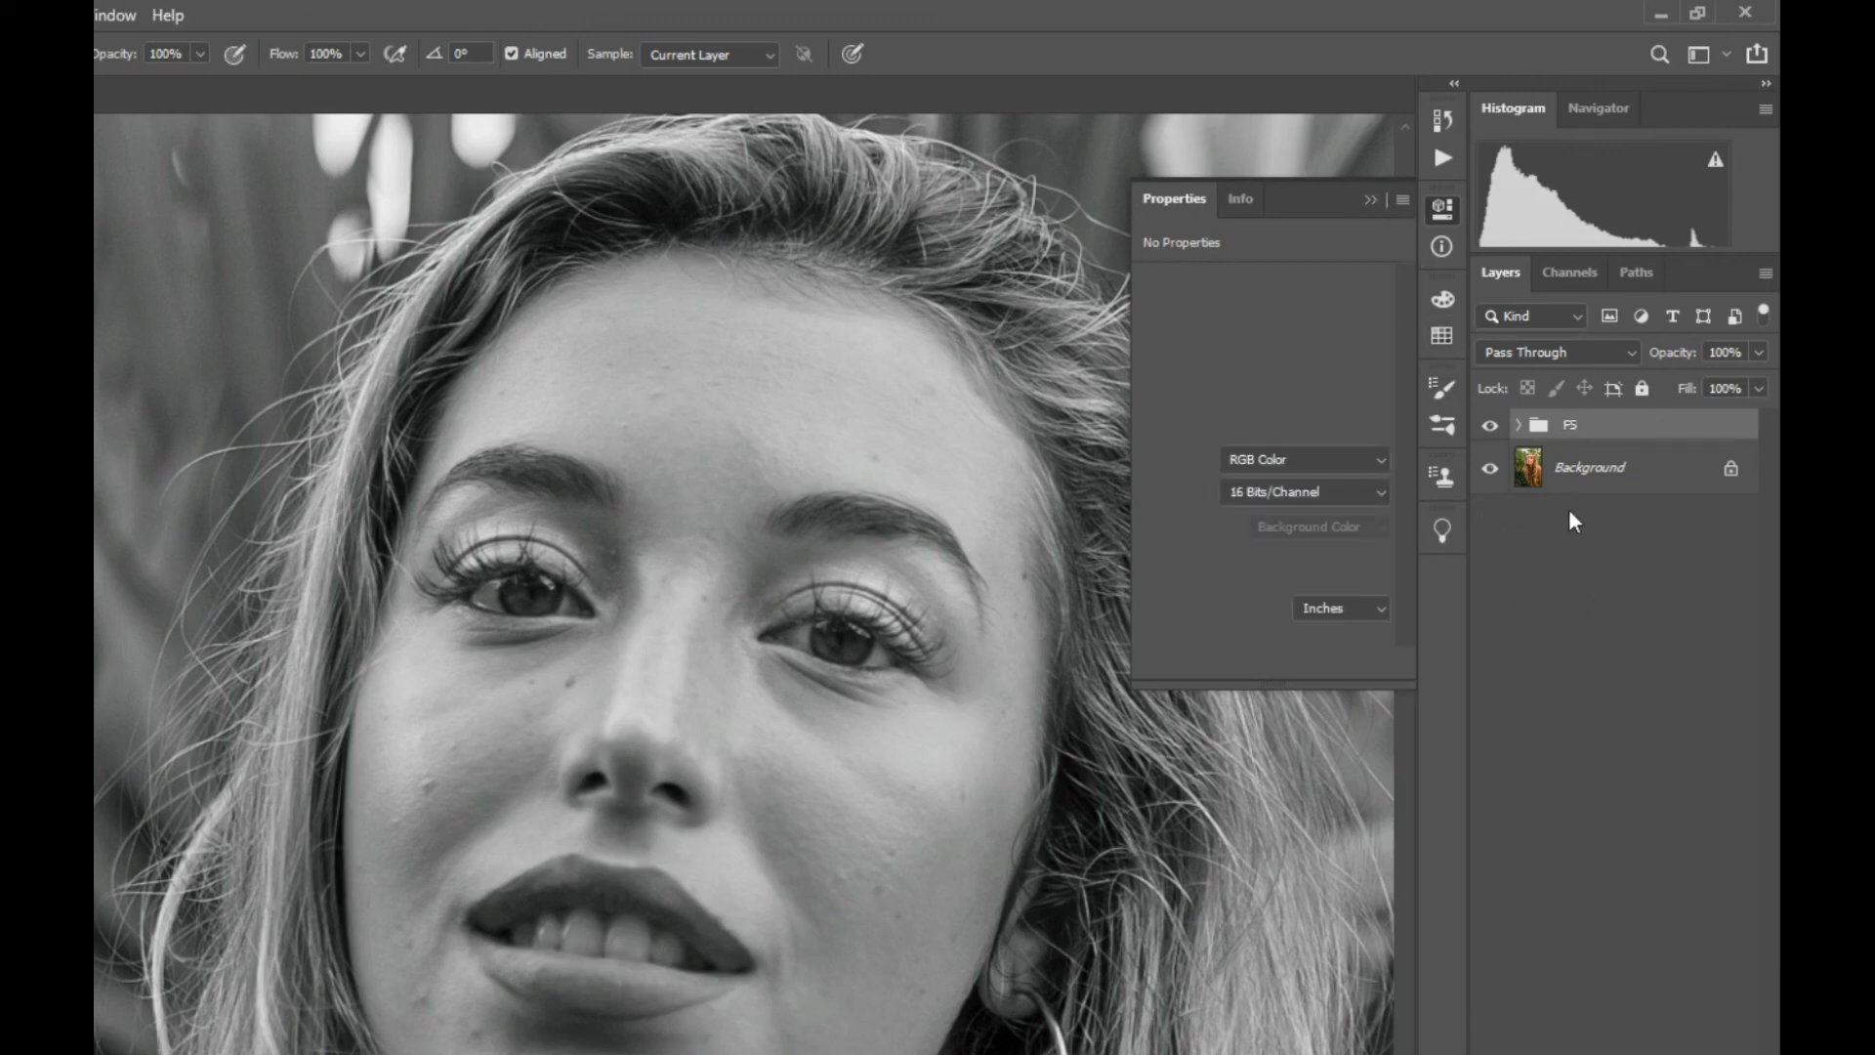
pyautogui.click(1370, 200)
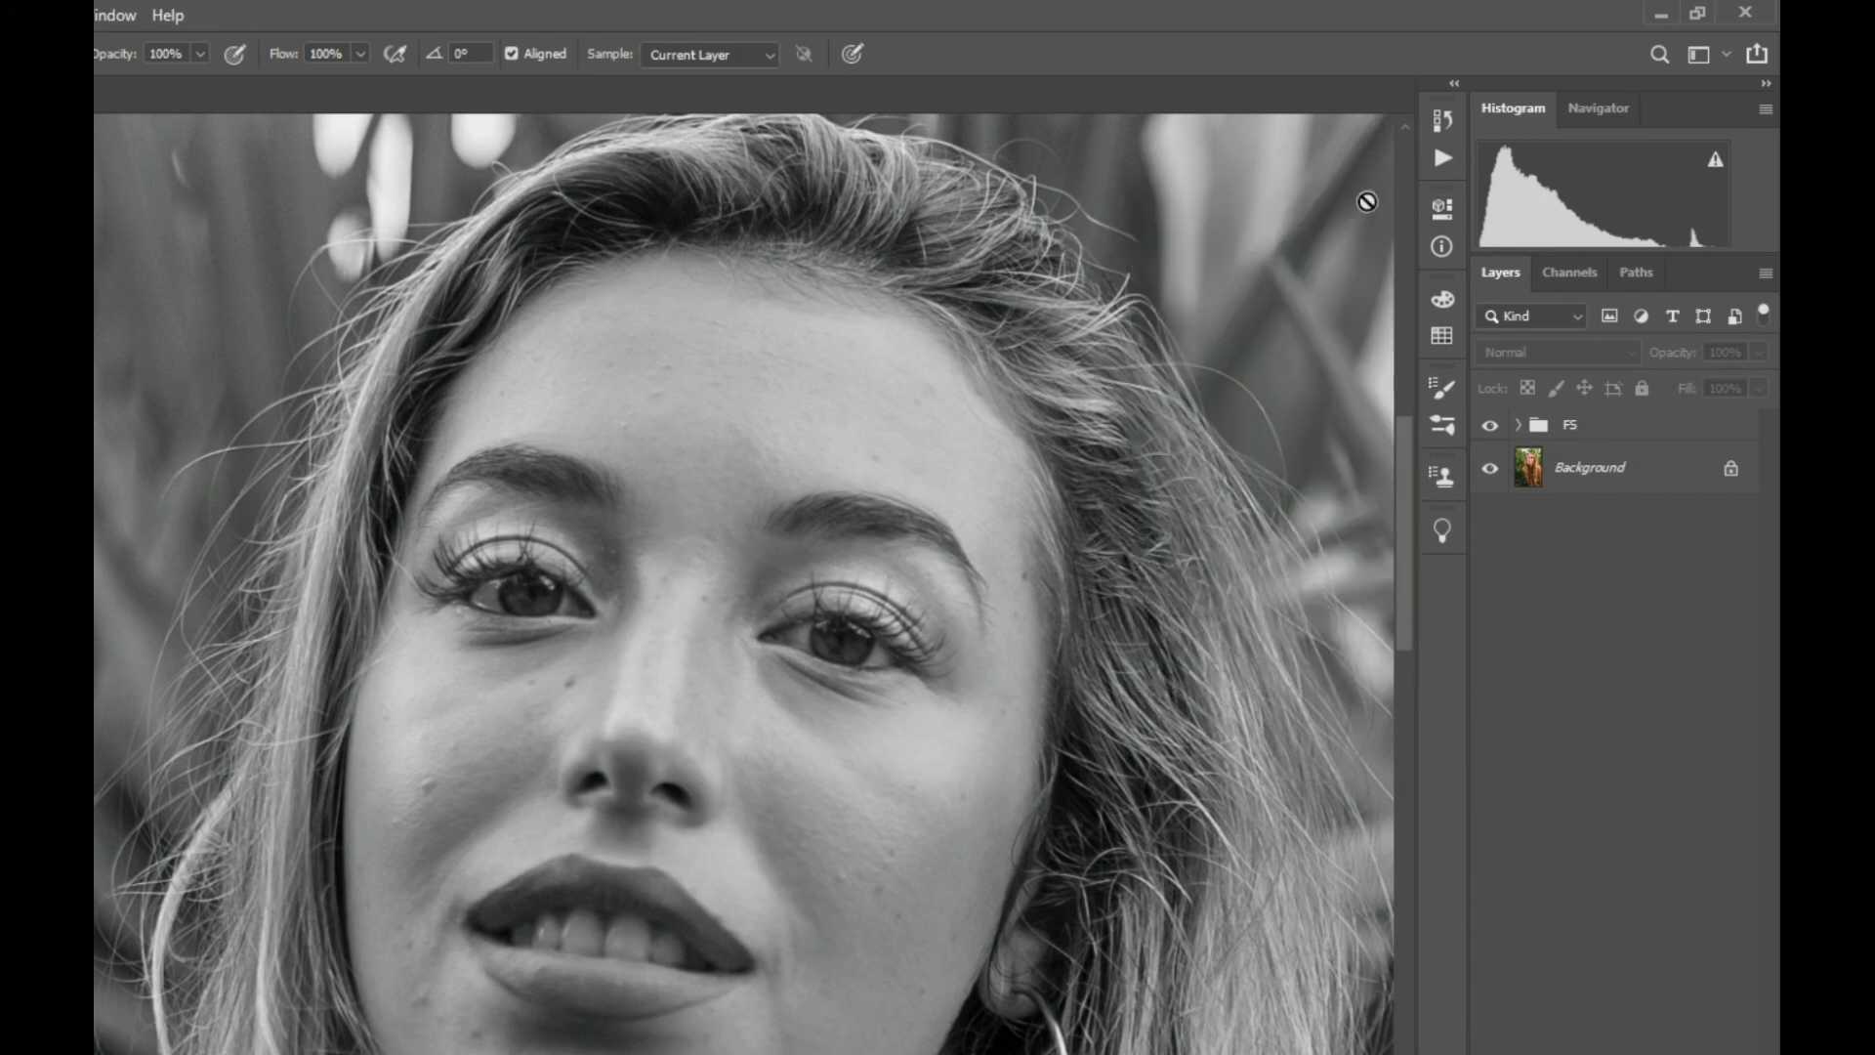
# Expand the FS group, hide the Assist layer, and make the Texture layer active.
pyautogui.click(1519, 426)
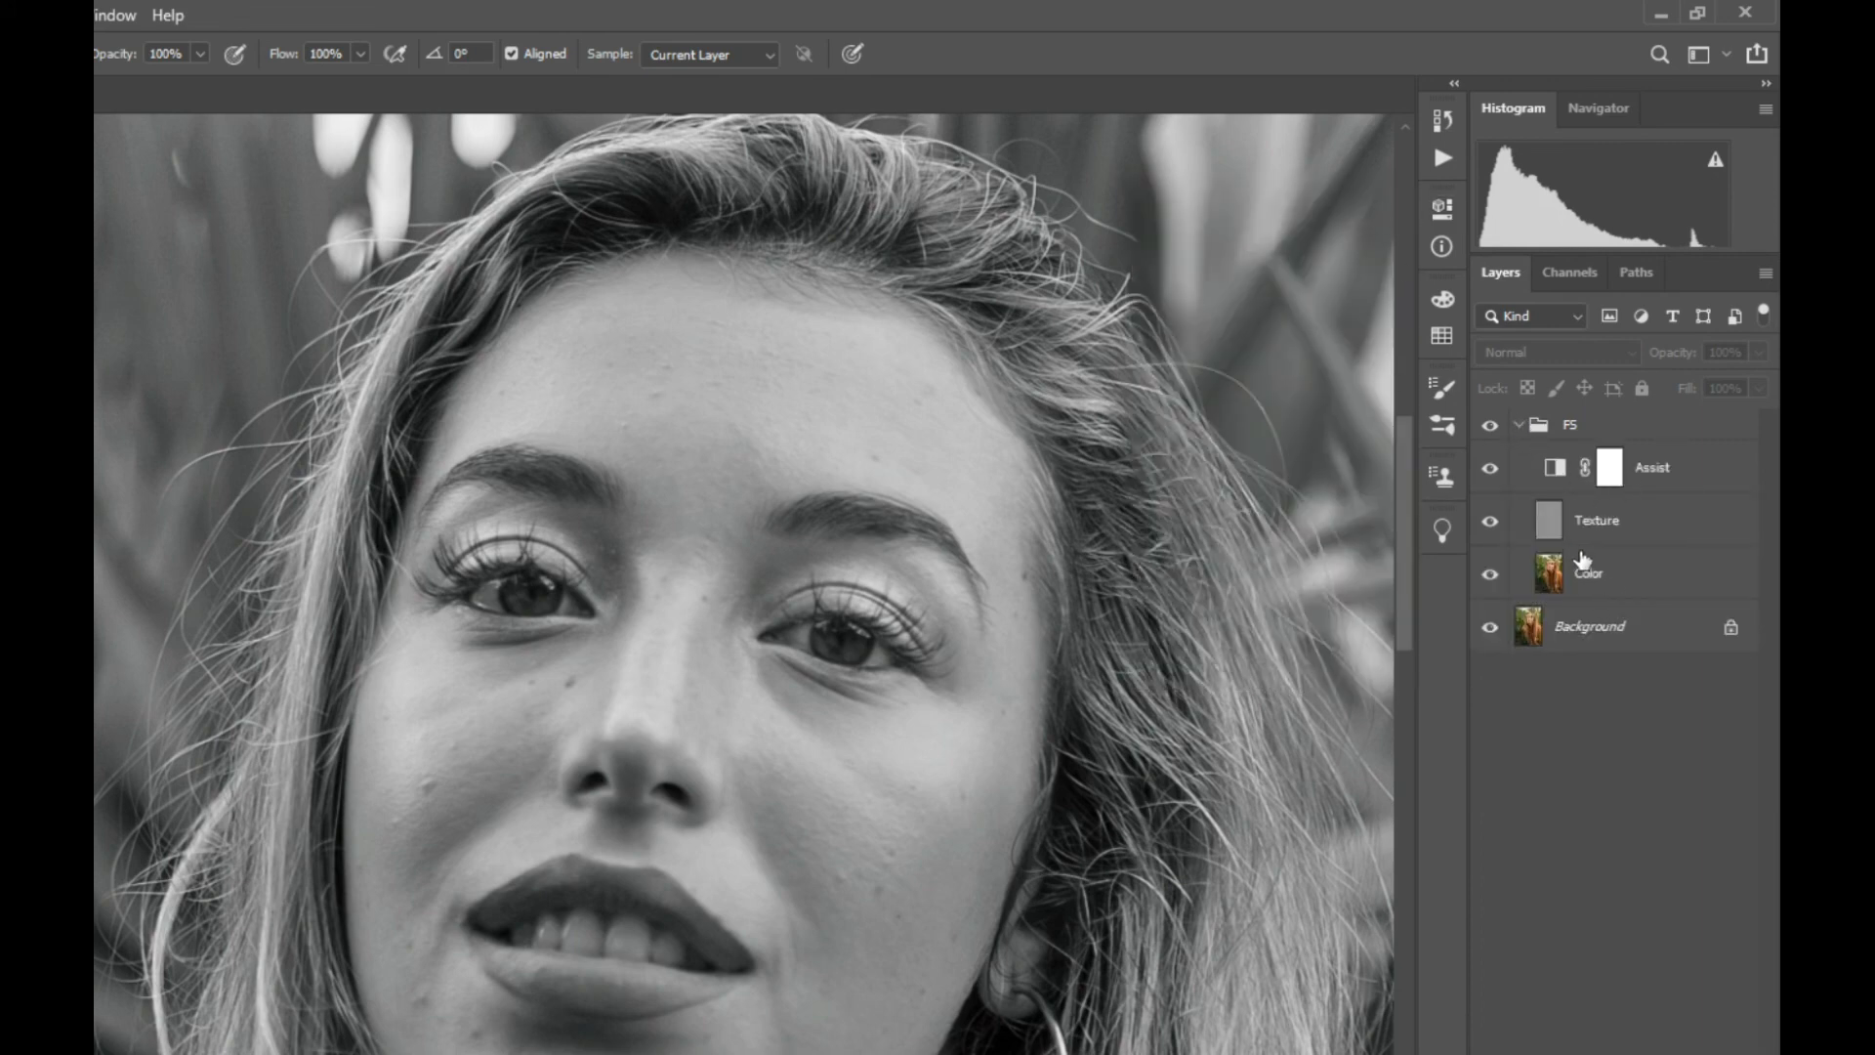
pyautogui.click(1490, 472)
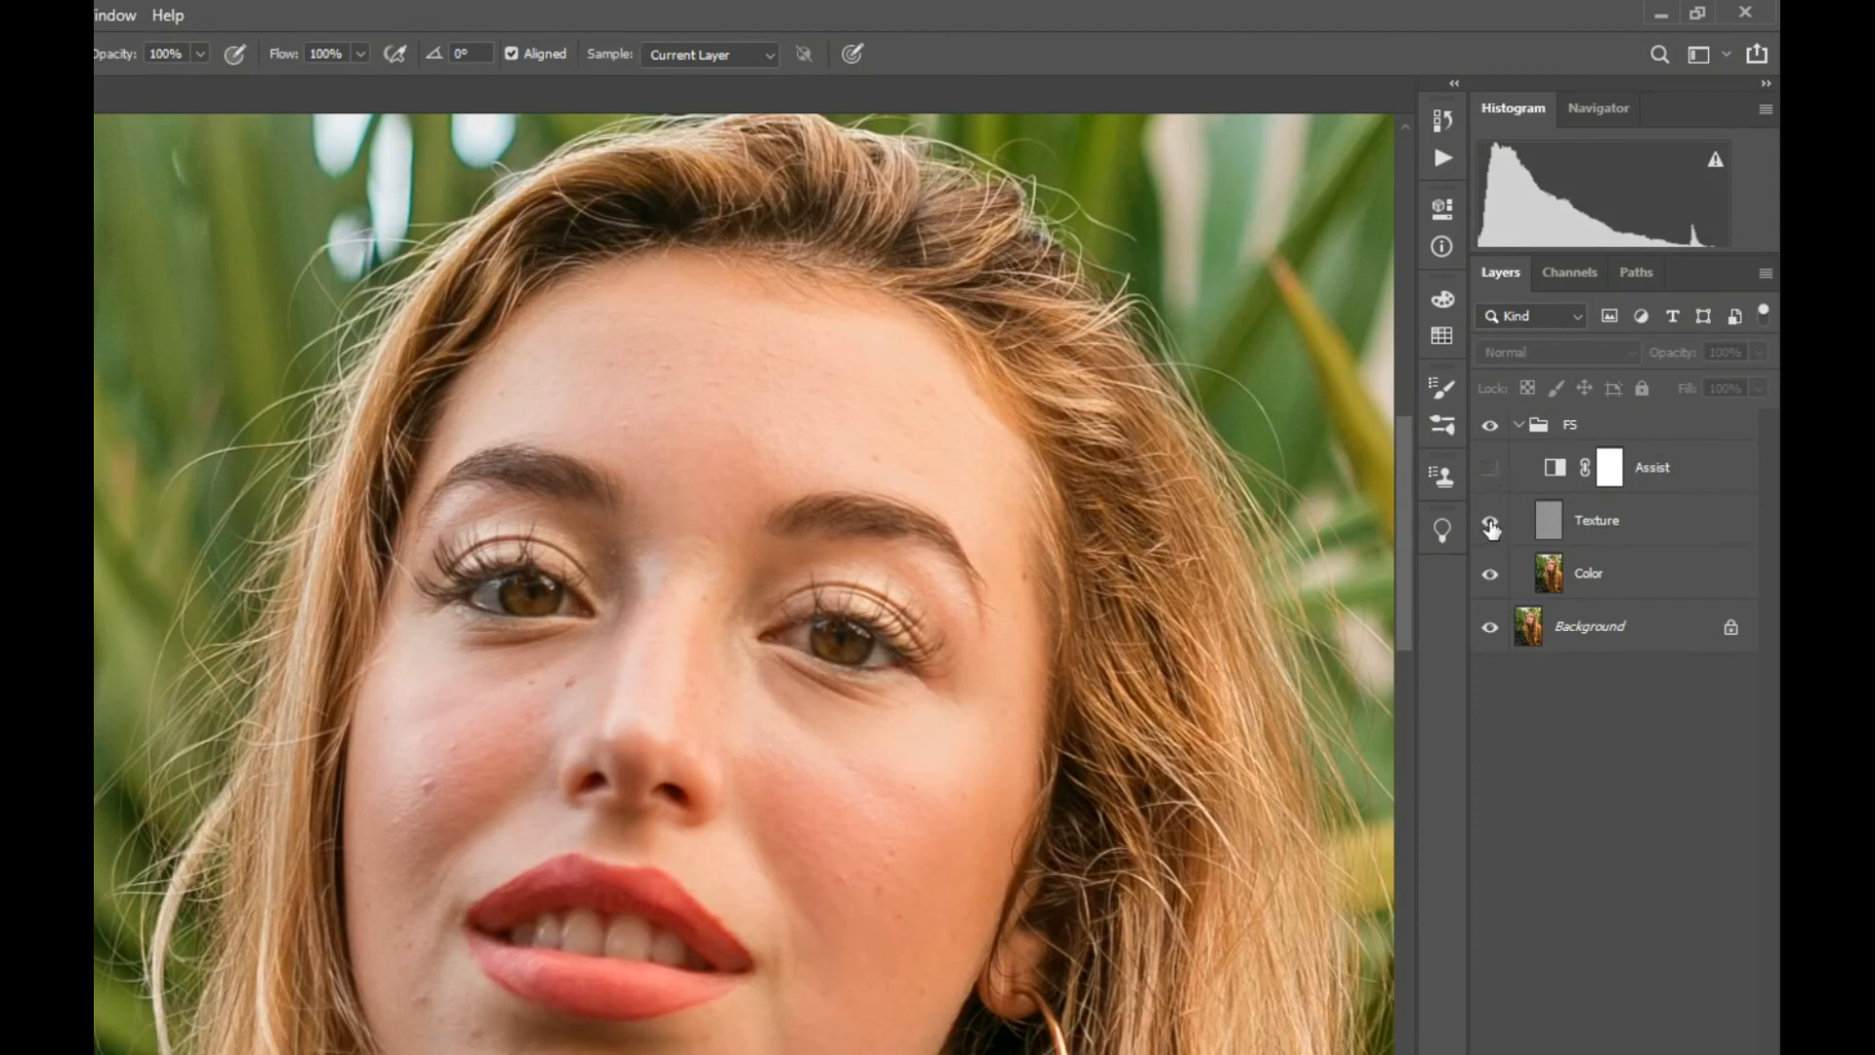
pyautogui.click(1618, 534)
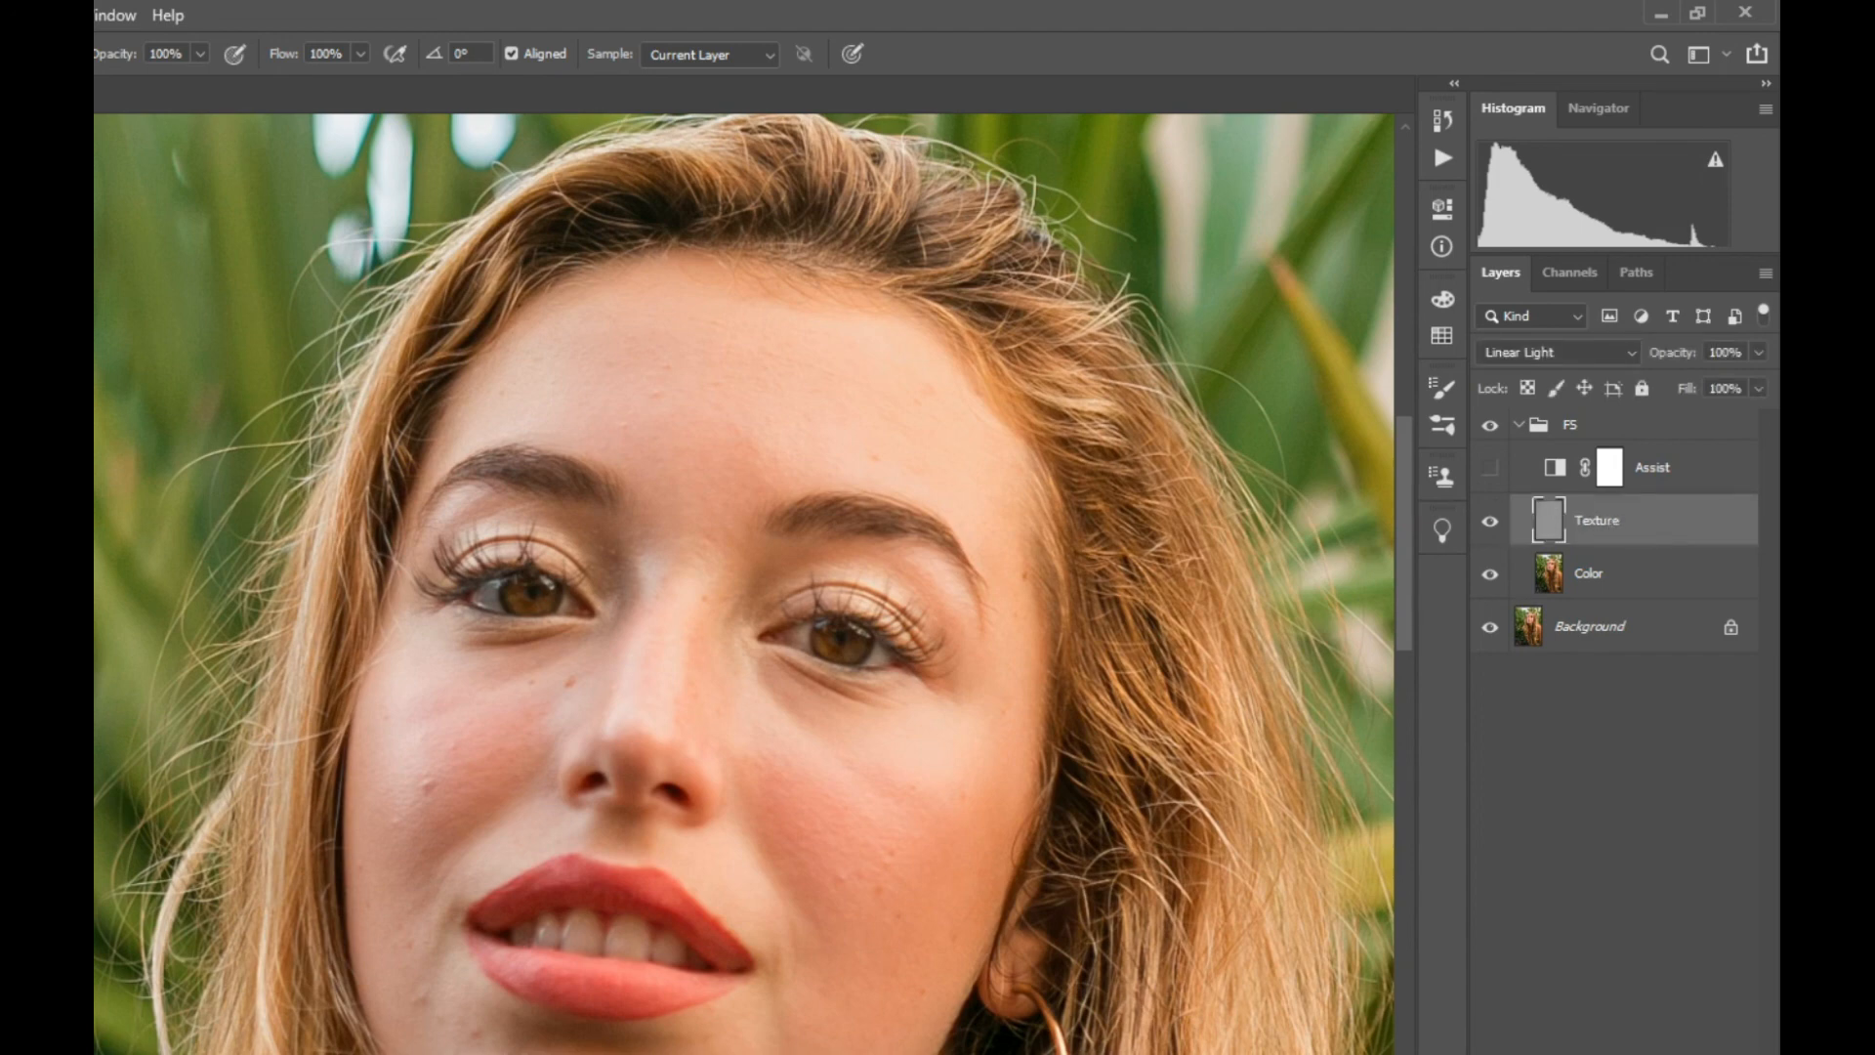
# Set the Clone Stamp's flow to 50% and its brush size to 25 for working on the facial skin.
pyautogui.scroll(2, 525, 695)
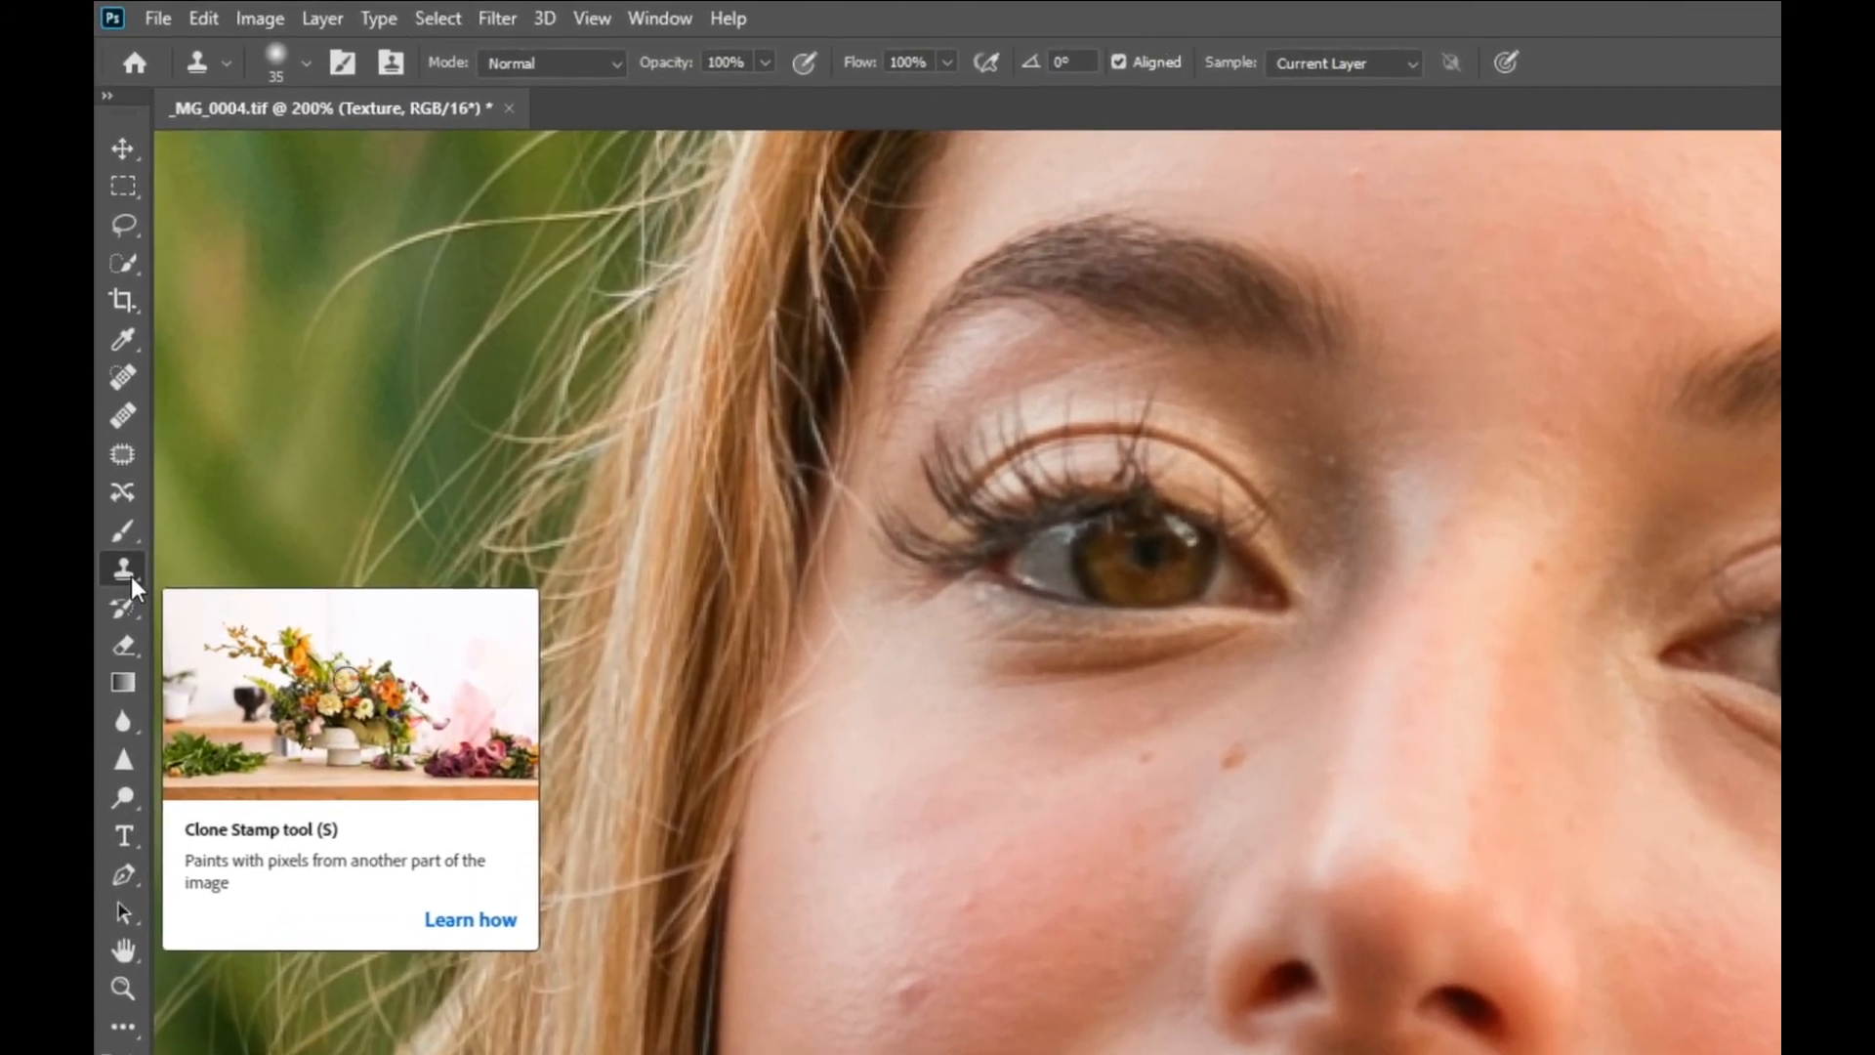
pyautogui.click(949, 61)
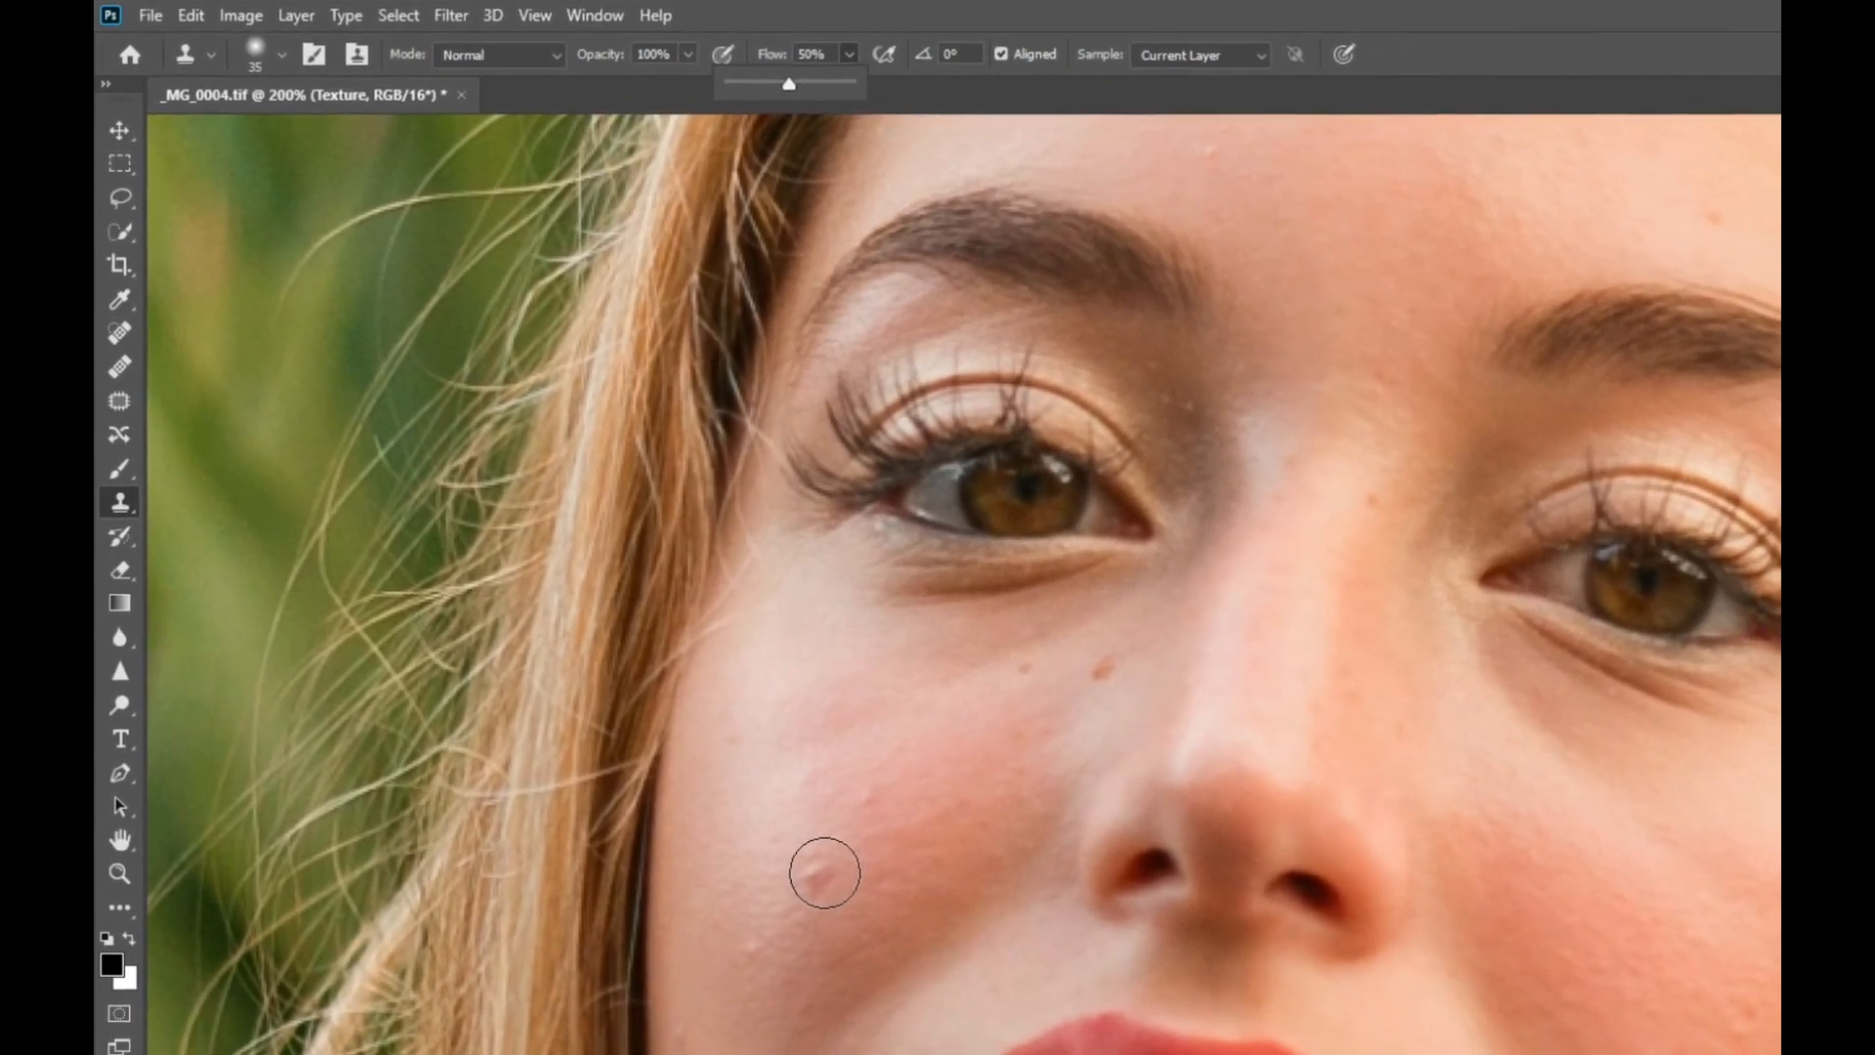
pyautogui.press('[')
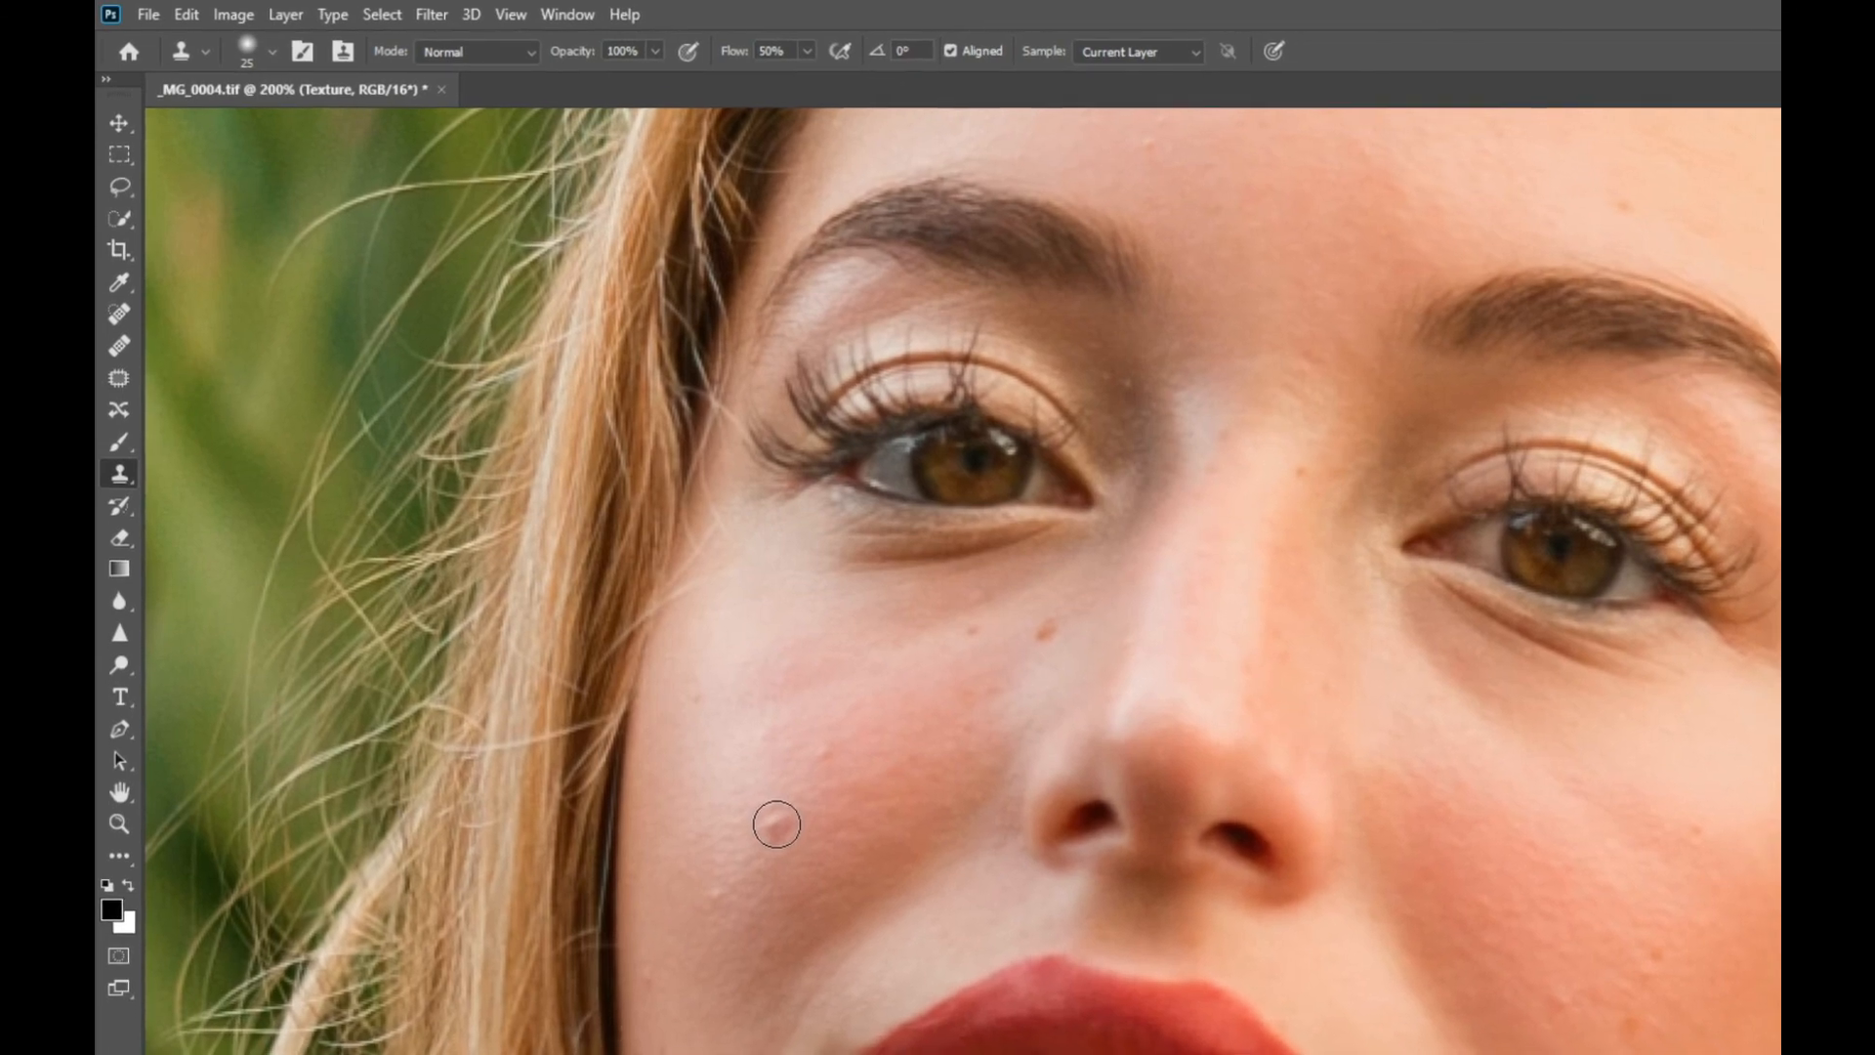
# Clone clean skin texture over the bumps on the cheek nearest the green background, reducing the brush size to 10.
pyautogui.keyDown('alt'); pyautogui.click(825, 839); pyautogui.keyUp('alt')
pyautogui.click(772, 827)
pyautogui.click(772, 827)
pyautogui.click(772, 827)
pyautogui.keyDown('alt'); pyautogui.click(921, 833); pyautogui.keyUp('alt')
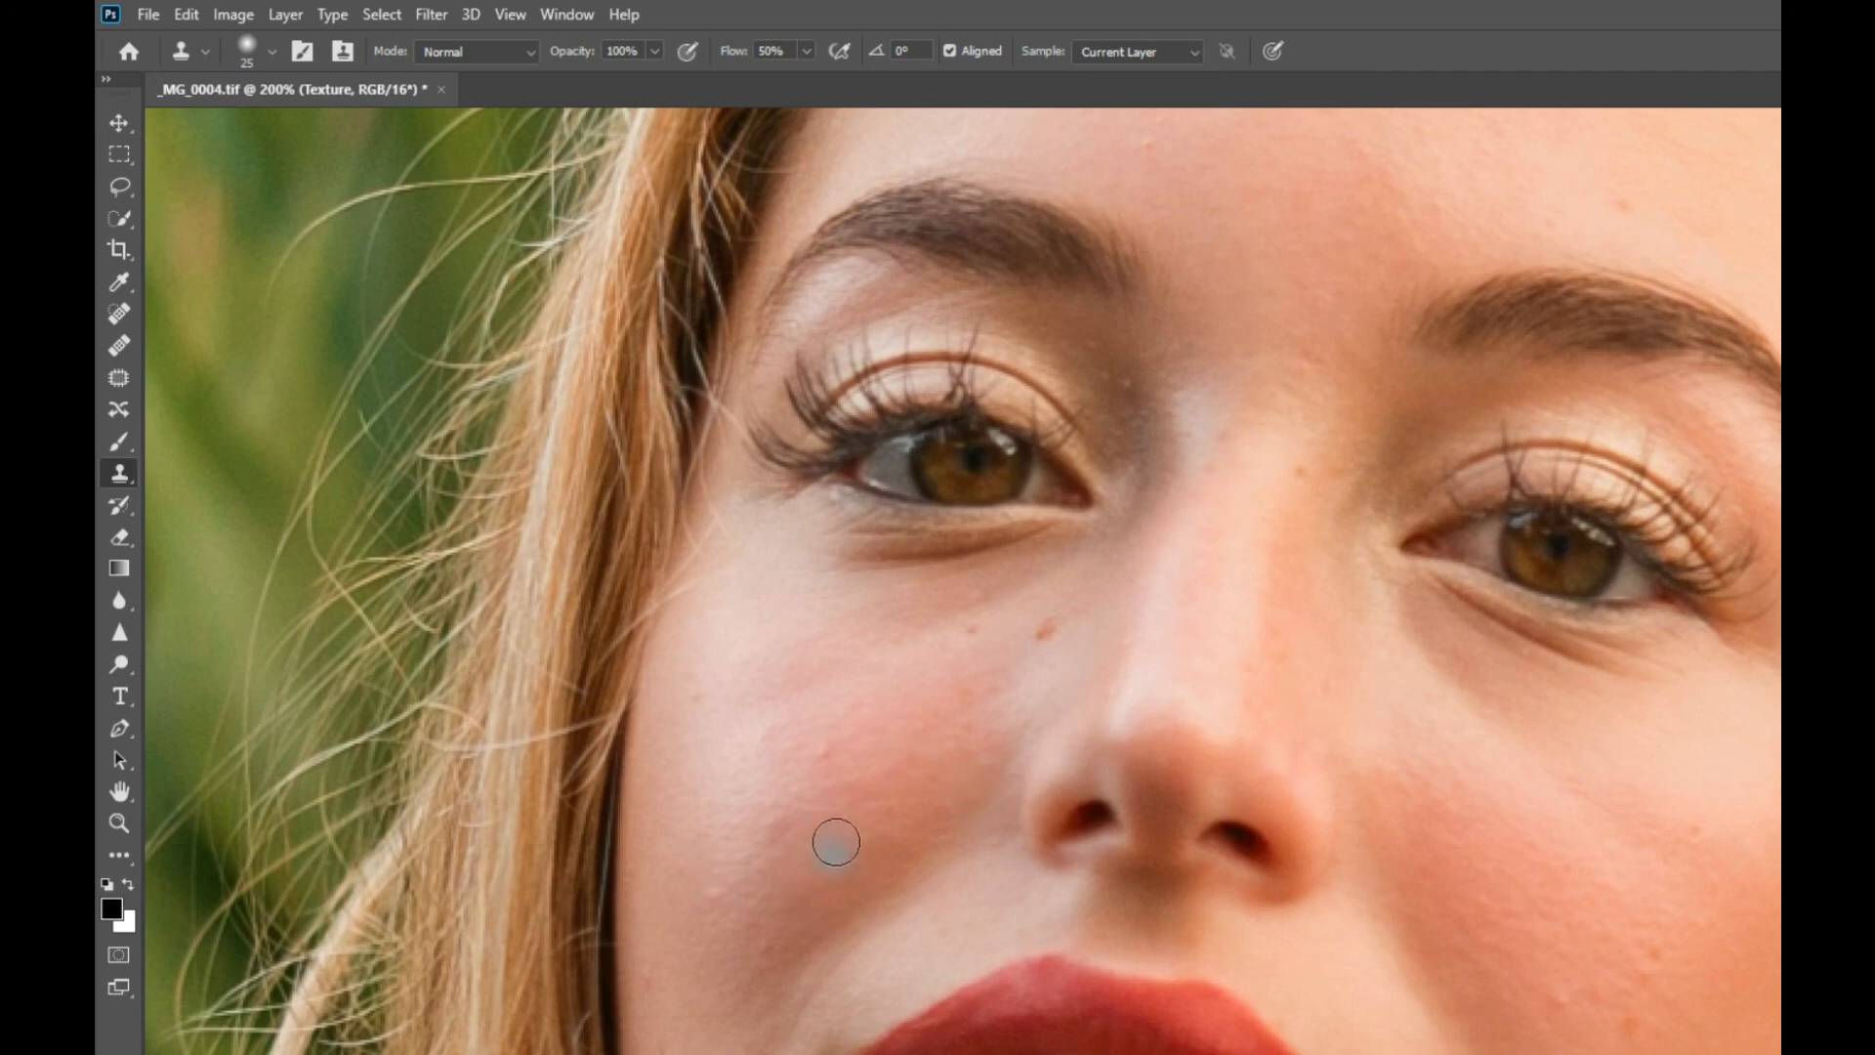
pyautogui.press('[')
pyautogui.press('[')
pyautogui.press('[')
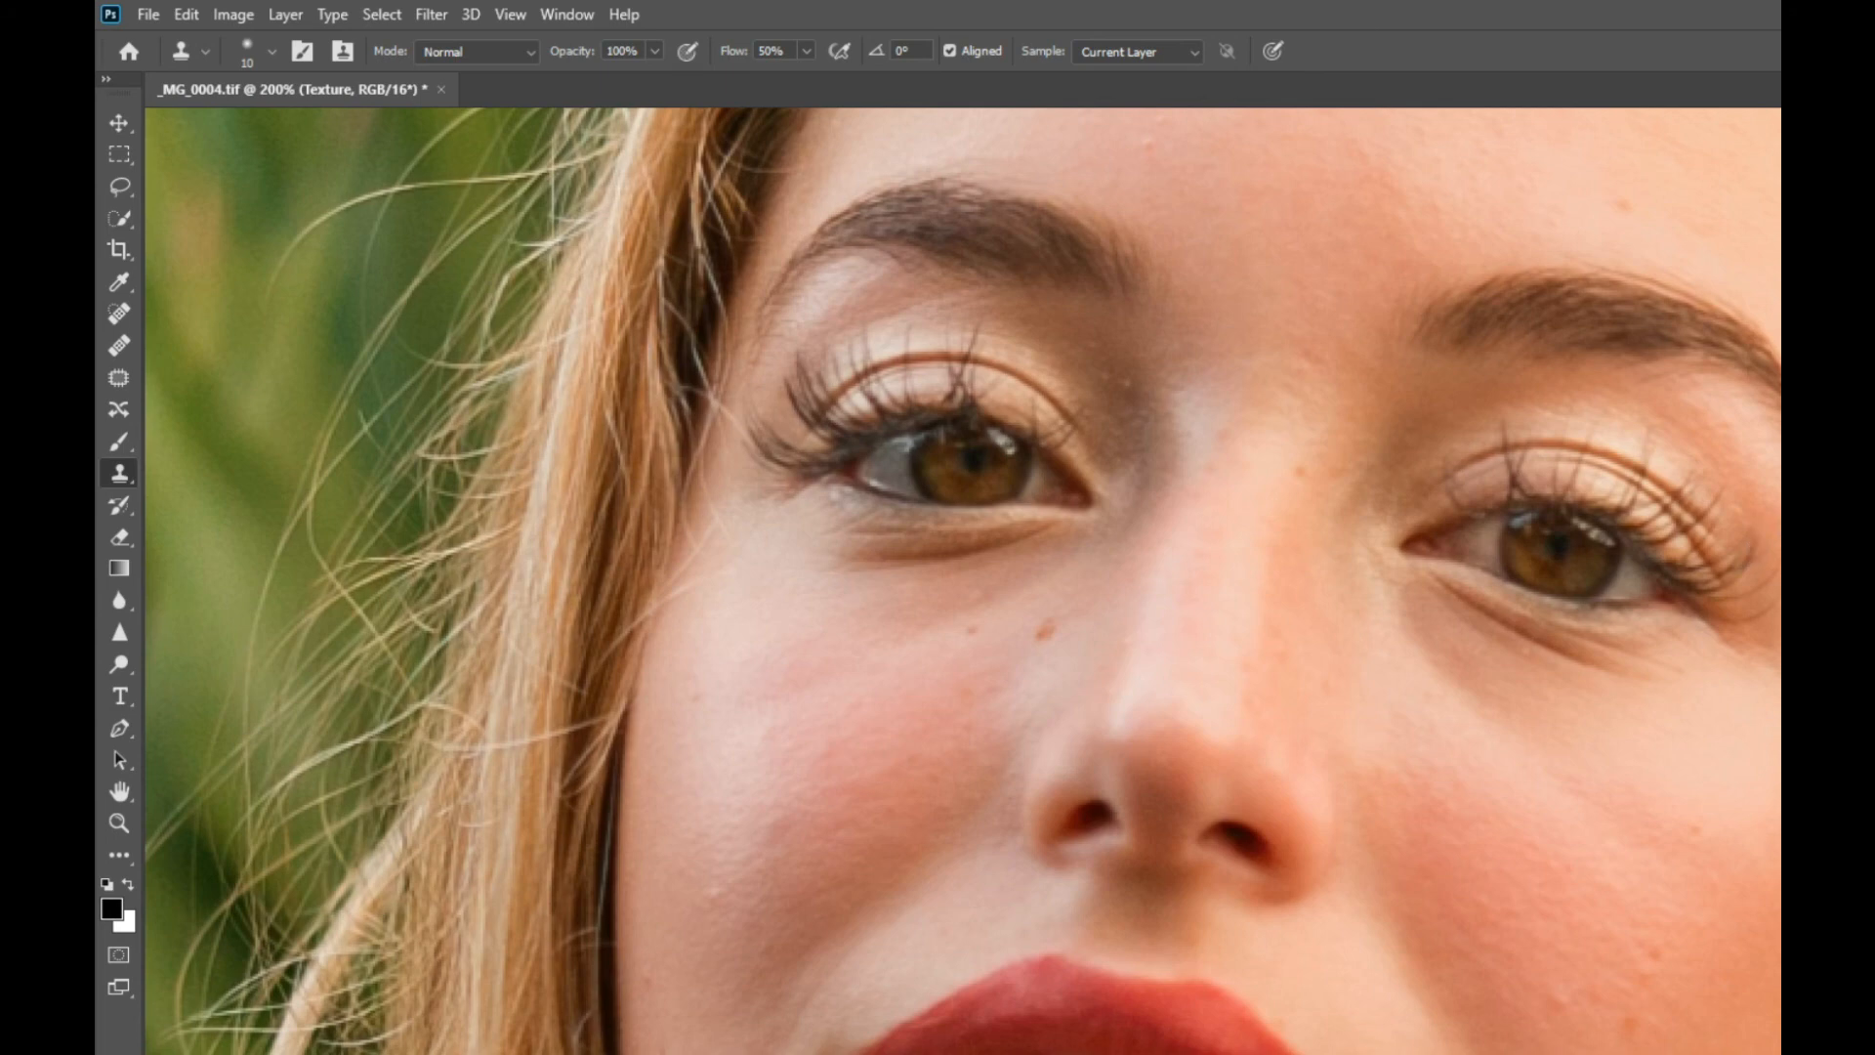
# Clone out the small blemishes on the forehead of the Texture layer using a brush size of 20.
pyautogui.scroll(5, 962, 580)
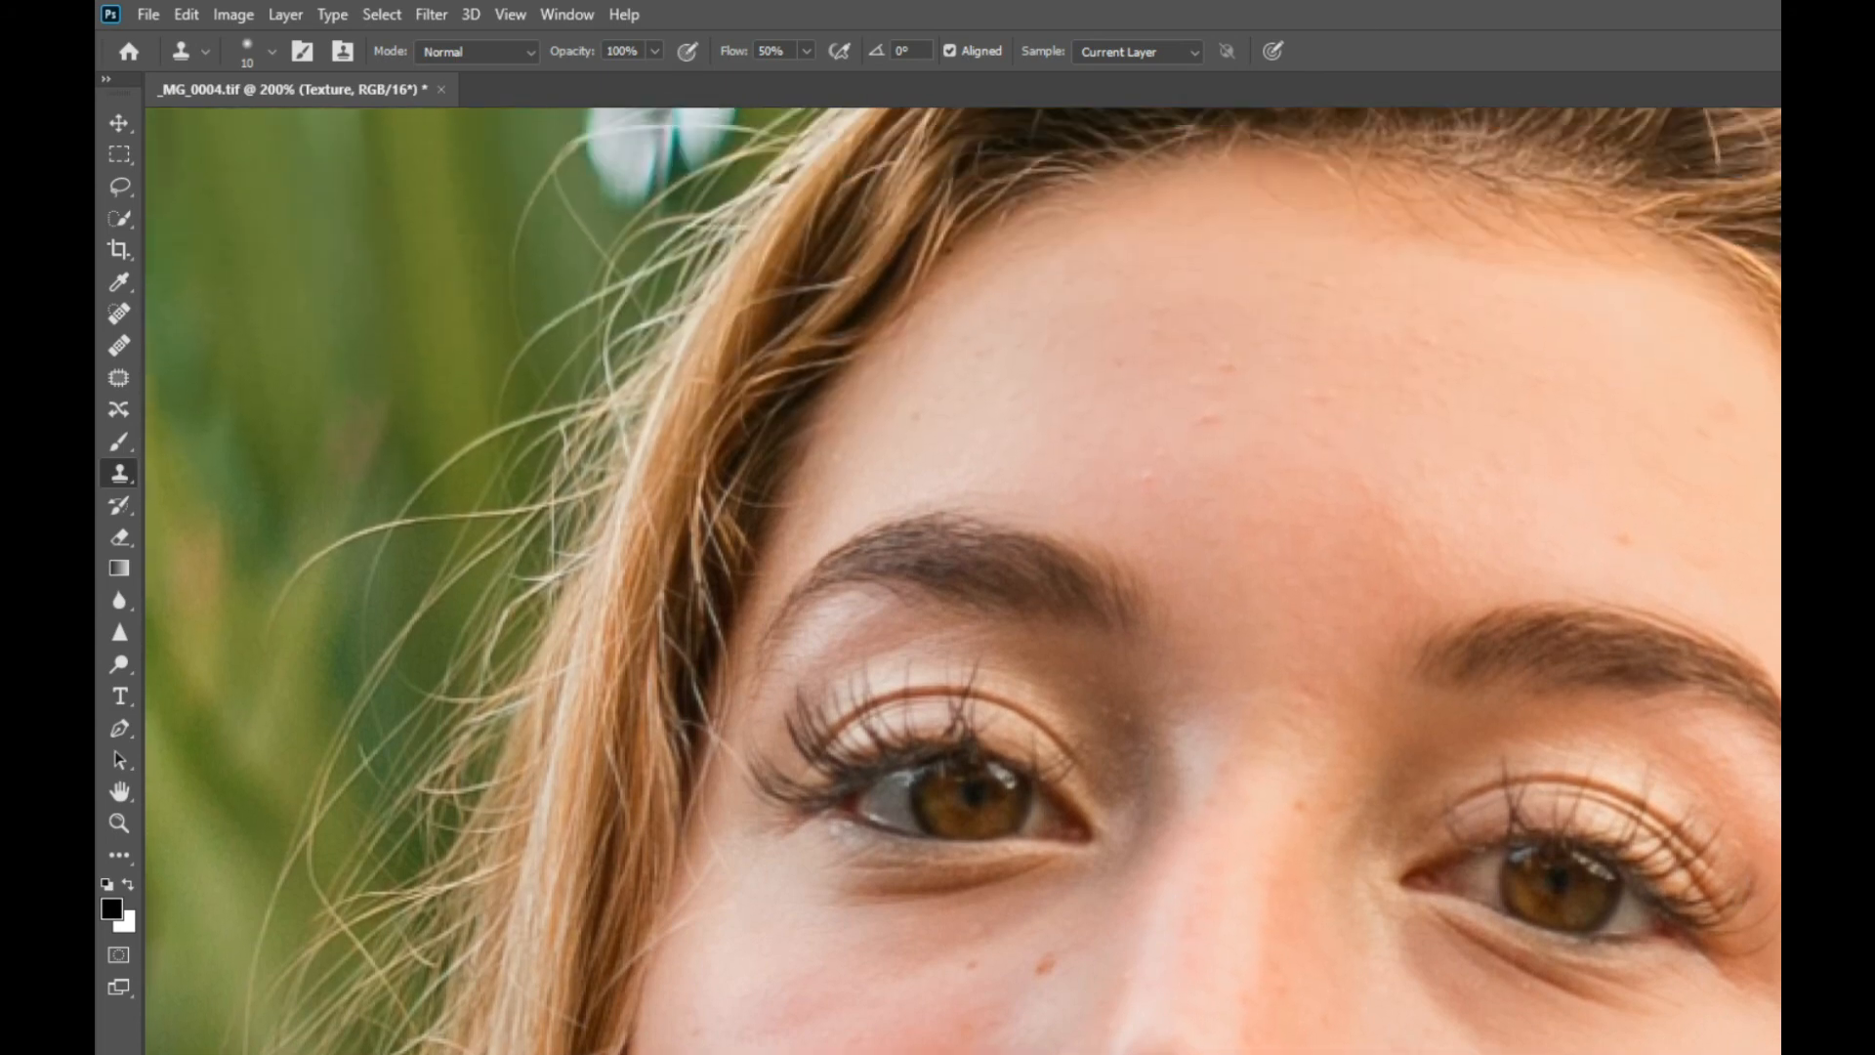
pyautogui.scroll(1, 962, 580)
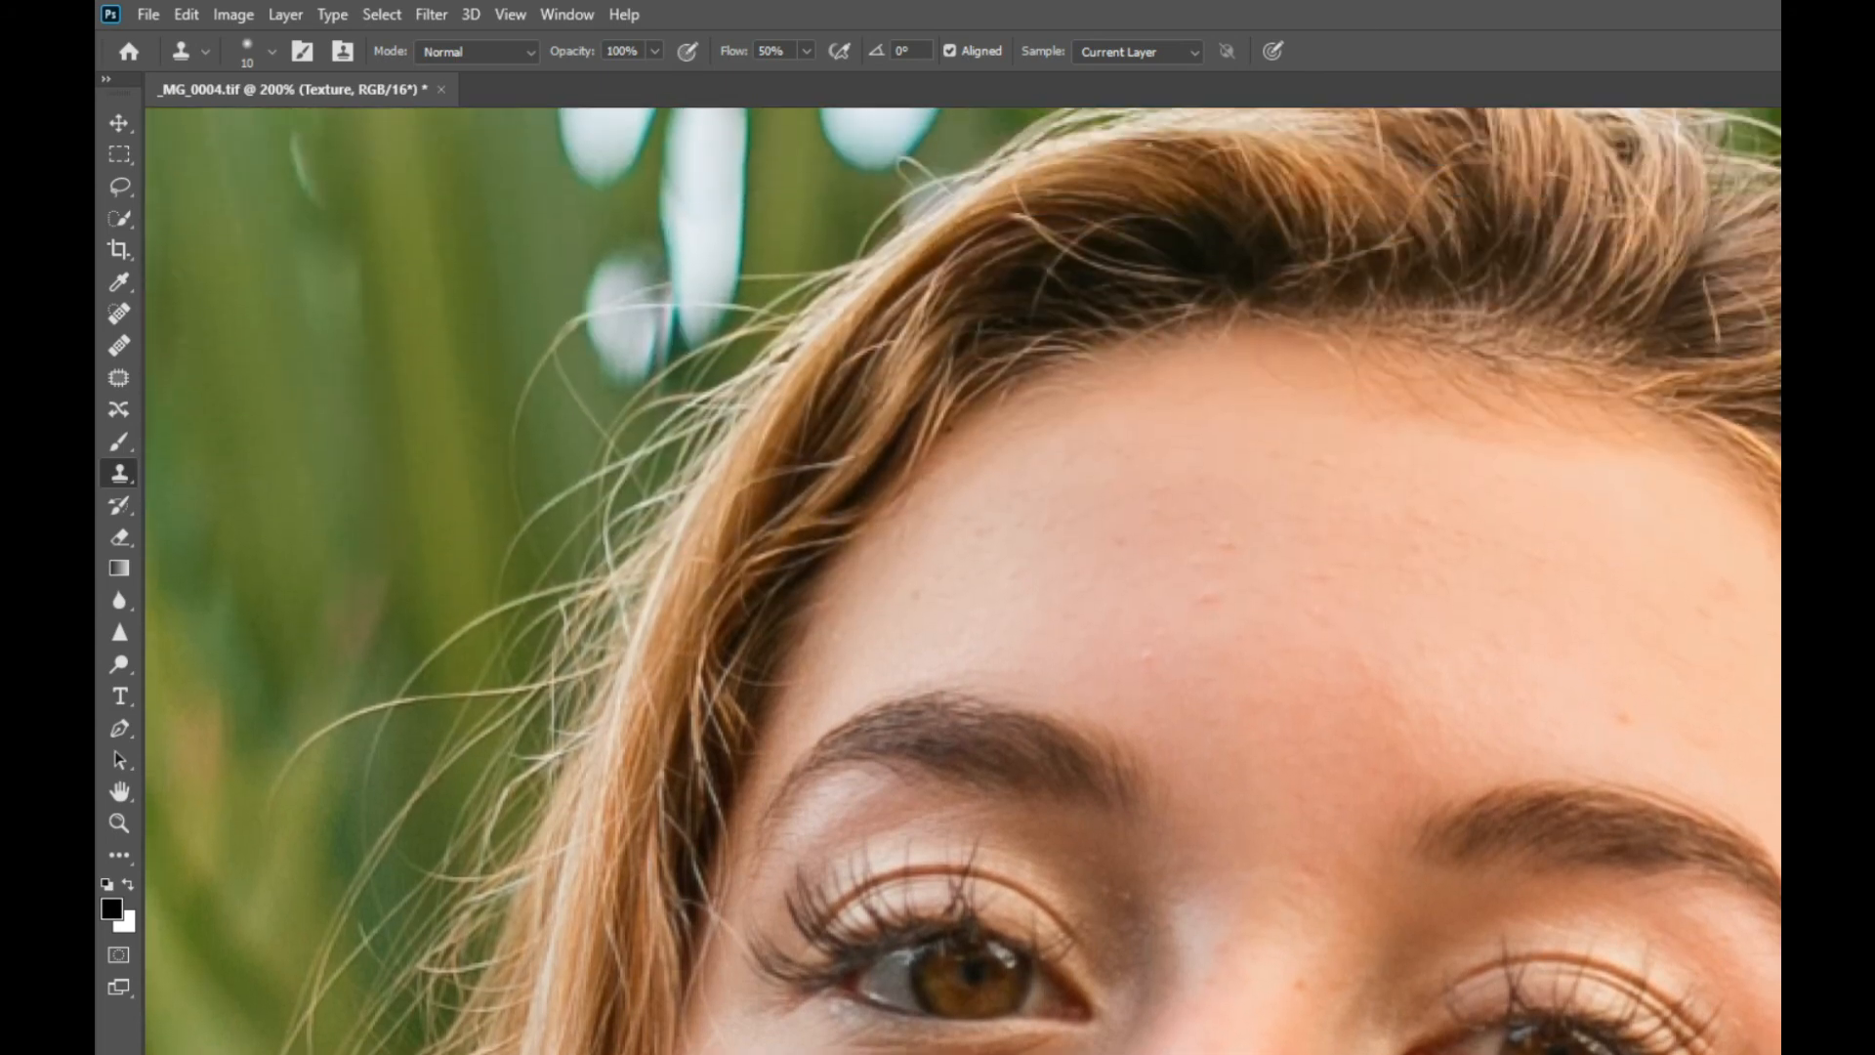
pyautogui.press(']')
pyautogui.press(']')
pyautogui.moveTo(1260, 552); pyautogui.dragTo(1226, 540)
pyautogui.keyDown('alt'); pyautogui.click(1271, 633); pyautogui.keyUp('alt')
pyautogui.hscroll(5, 1367, 850)
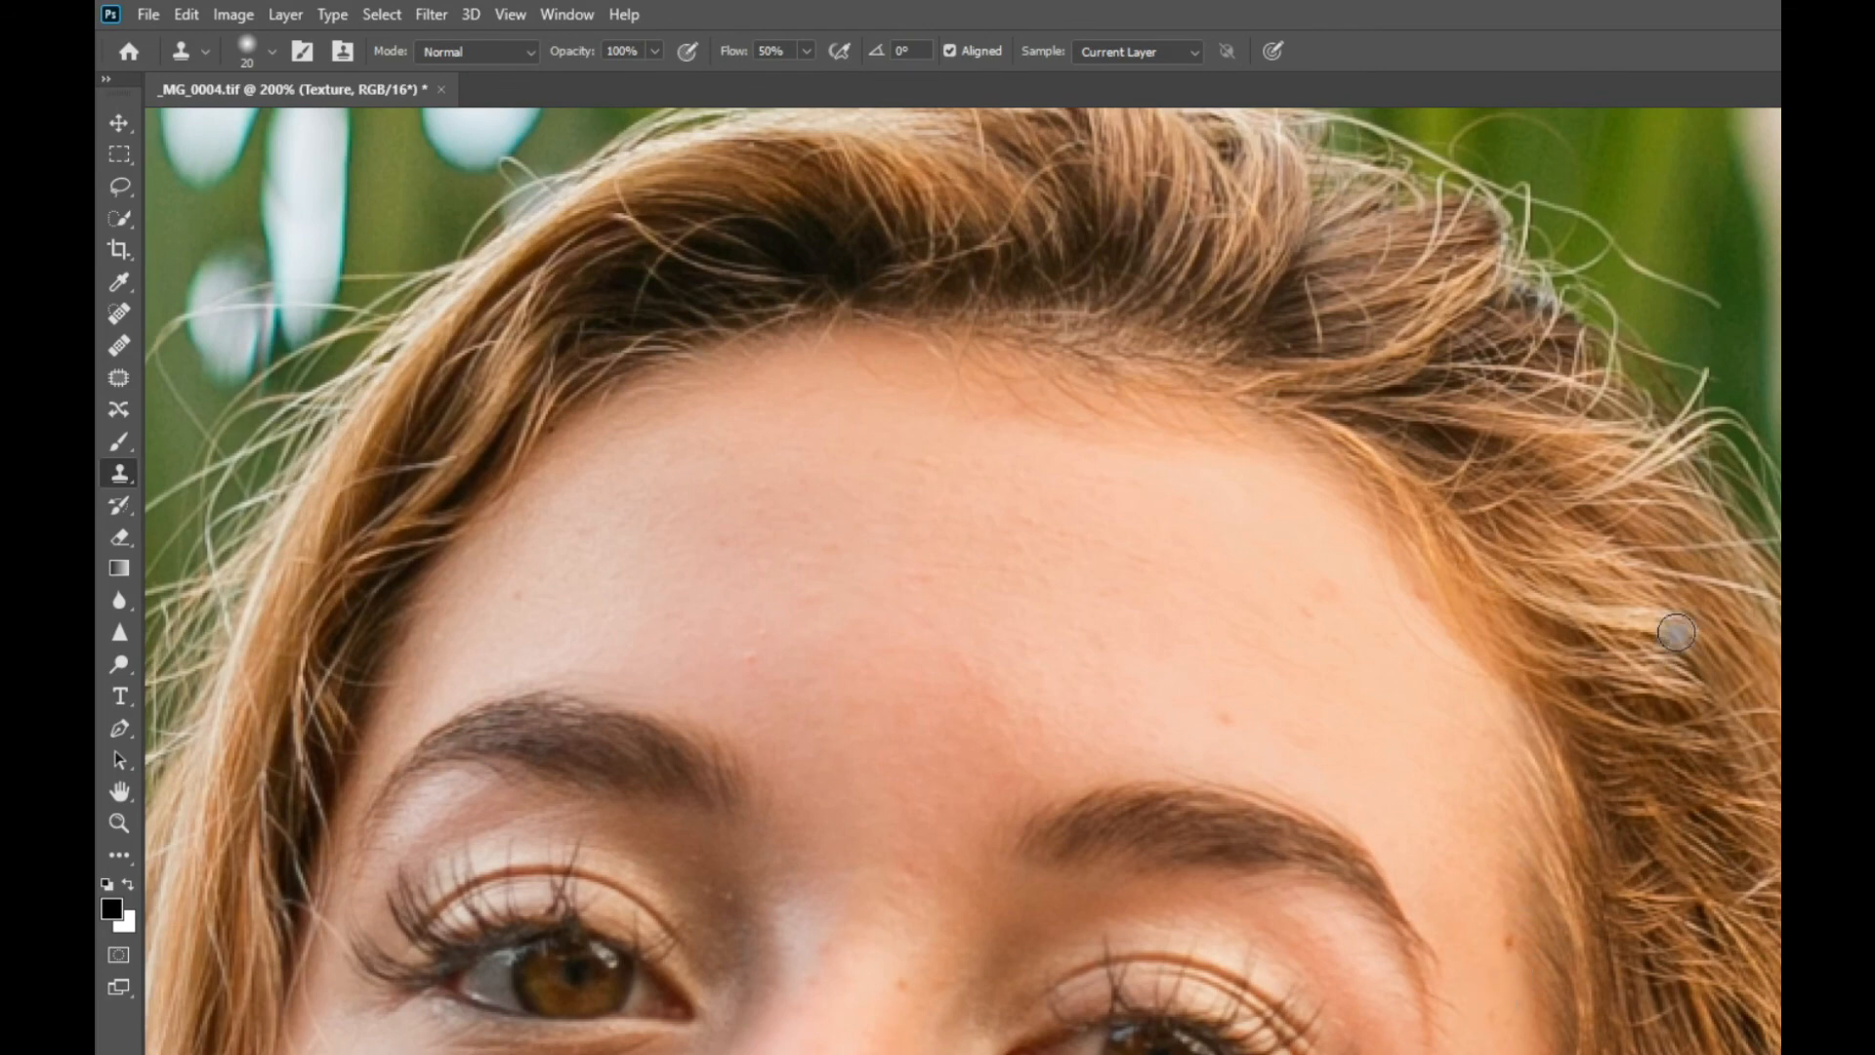
# Clone nearby skin texture over the blemishes beside the mouth, on the chin and on the opposite cheek.
pyautogui.scroll(-8, 962, 580)
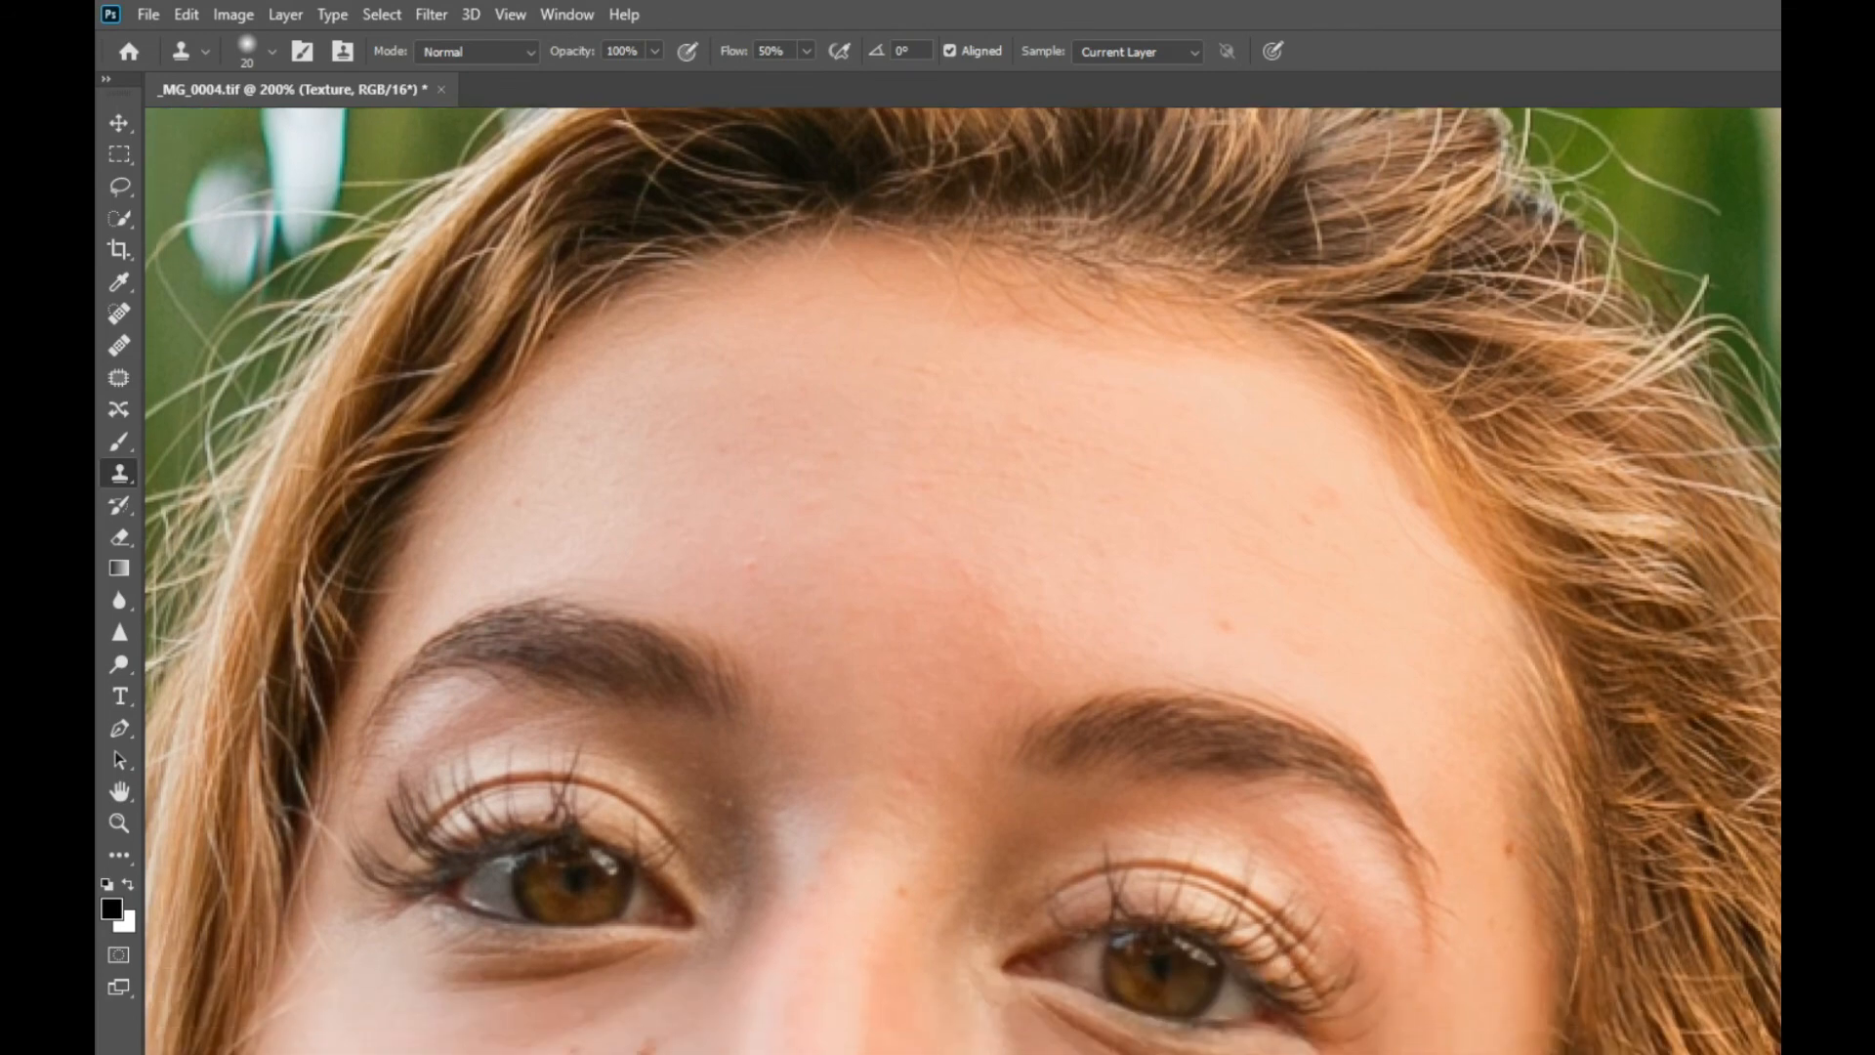
pyautogui.scroll(-6, 906, 1031)
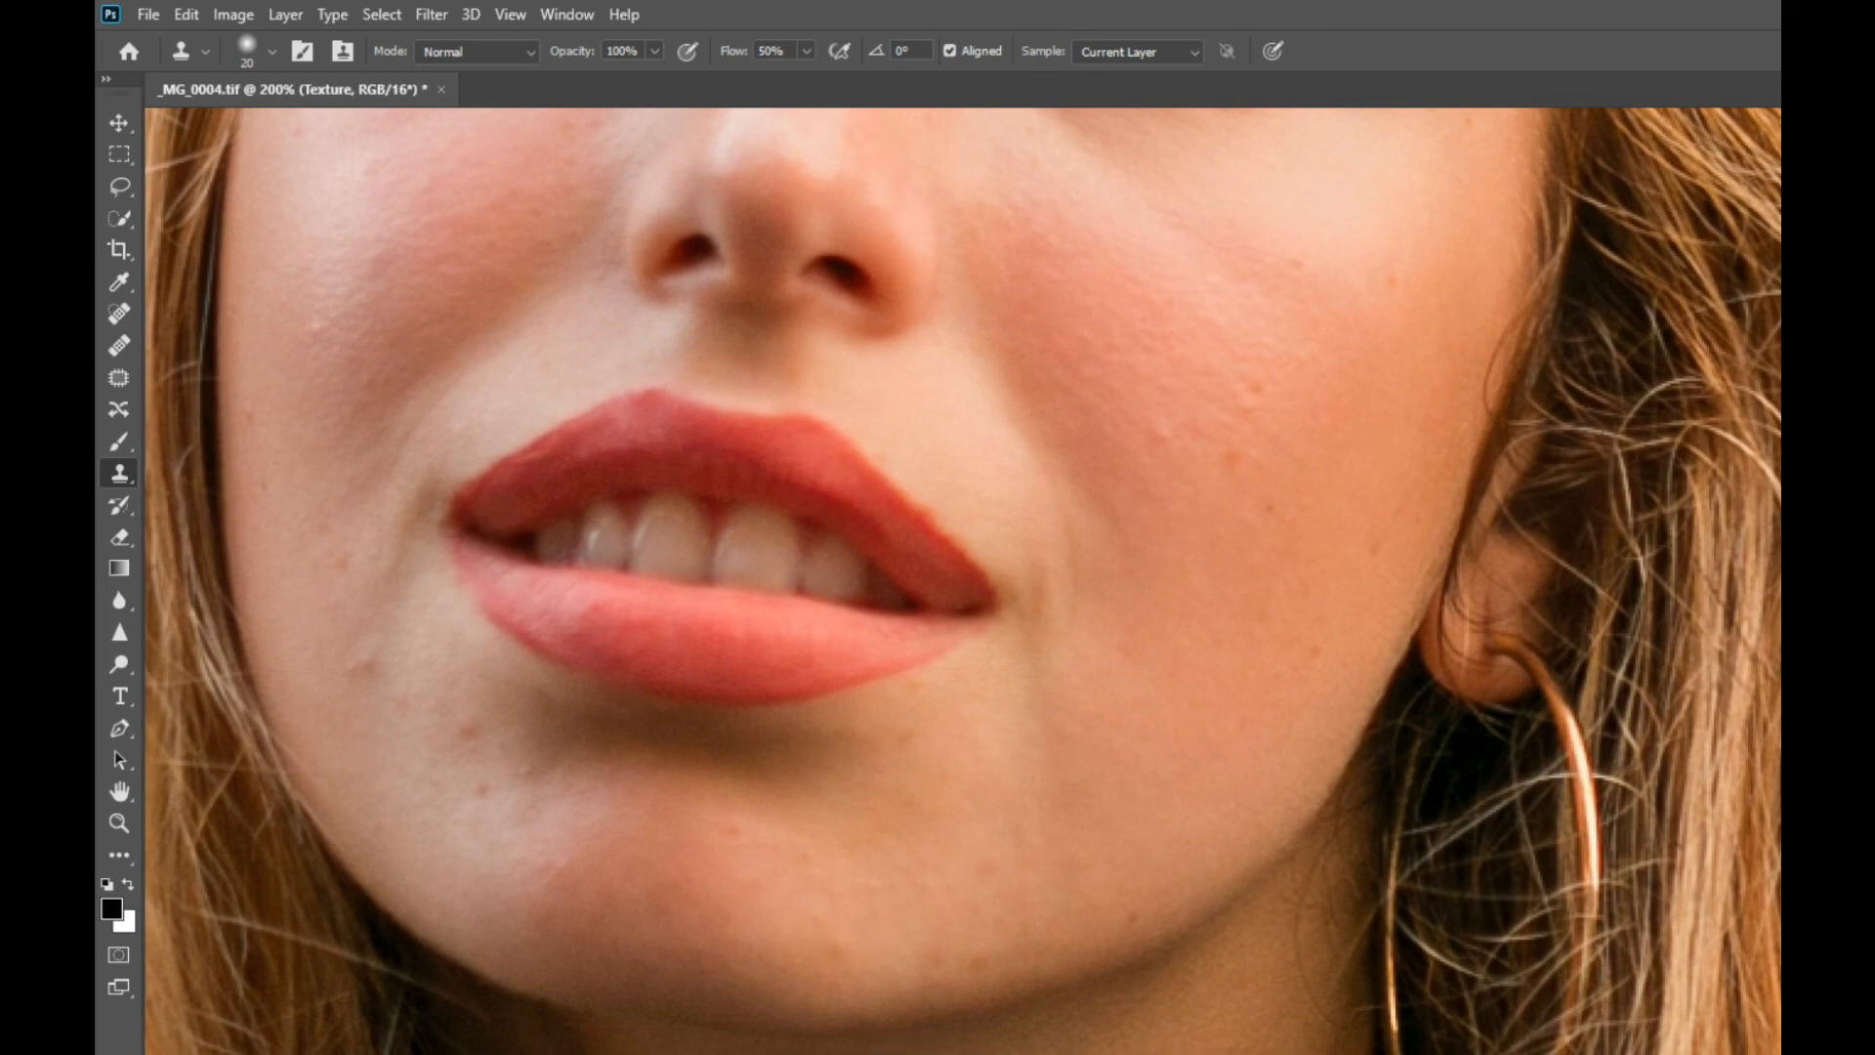
pyautogui.hscroll(-5, 963, 580)
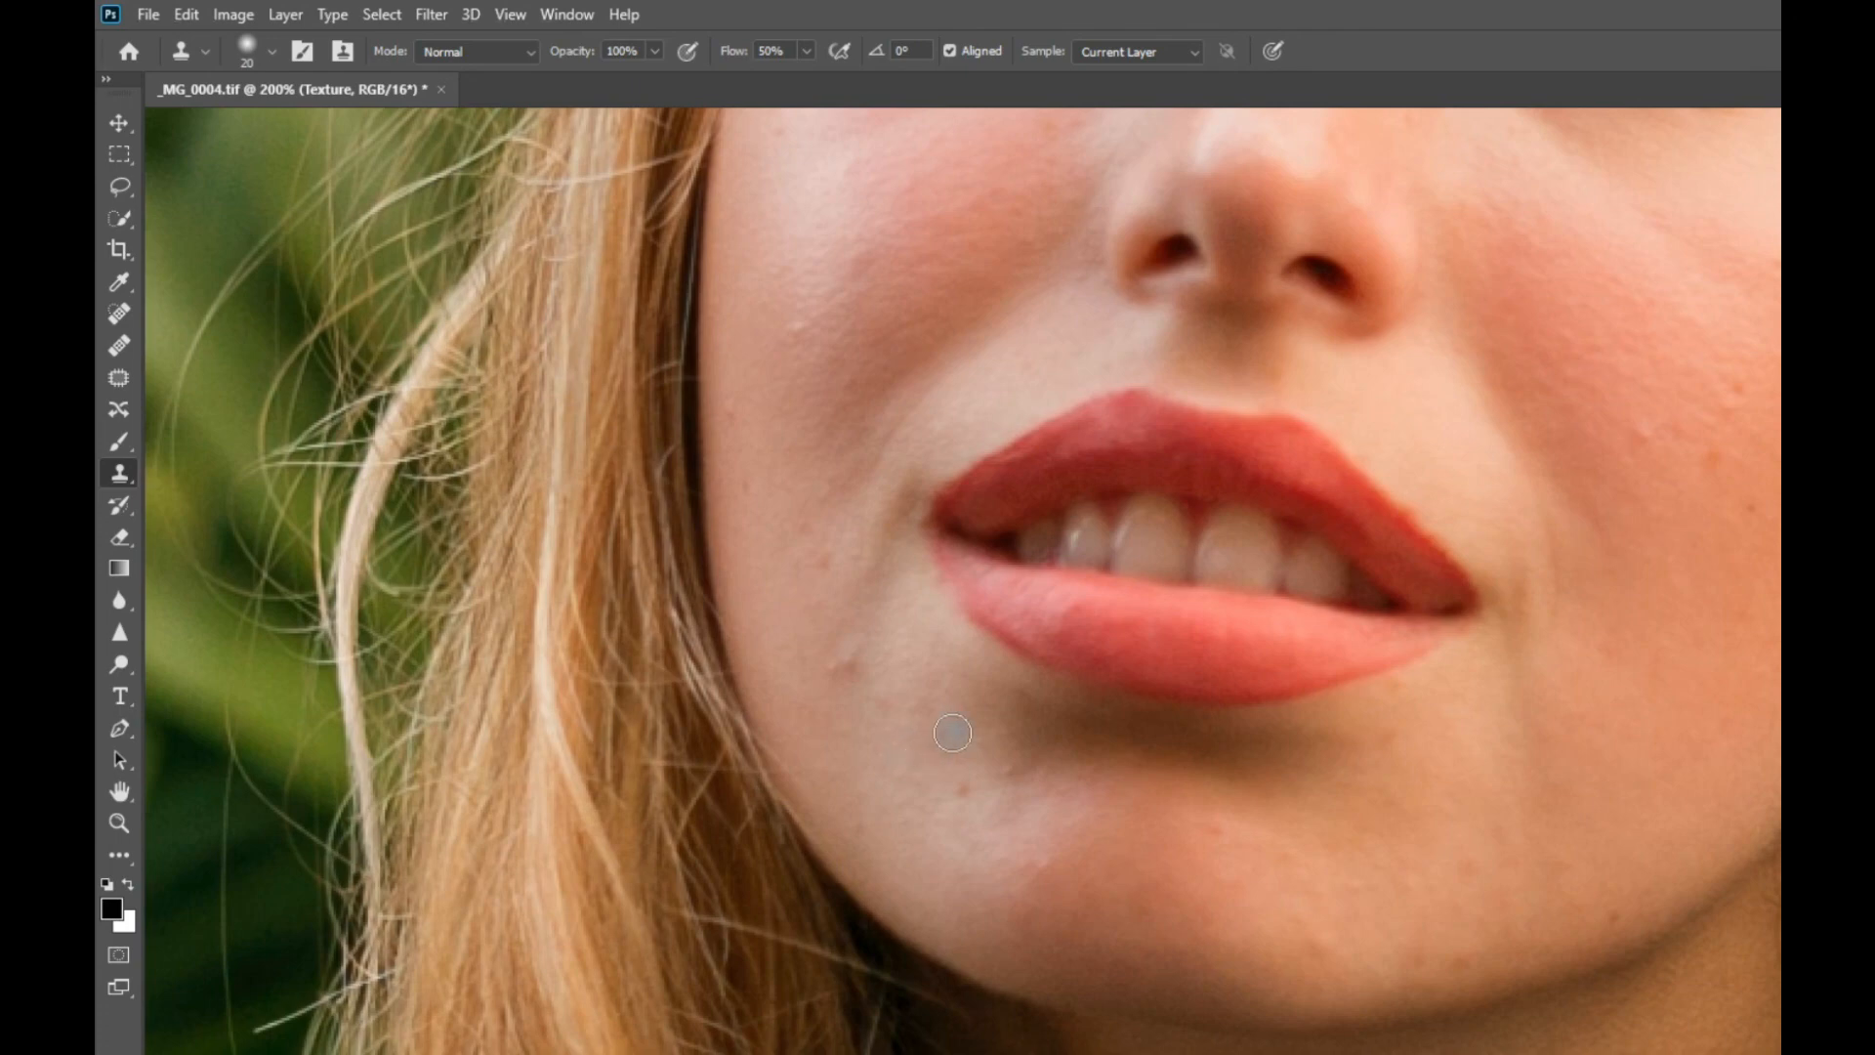
pyautogui.keyDown('alt'); pyautogui.click(849, 720); pyautogui.keyUp('alt')
pyautogui.moveTo(846, 657); pyautogui.dragTo(828, 670)
pyautogui.keyDown('alt'); pyautogui.click(1048, 891); pyautogui.keyUp('alt')
pyautogui.click(1000, 929)
pyautogui.keyDown('alt'); pyautogui.click(1644, 481); pyautogui.keyUp('alt')
pyautogui.click(1645, 436)
# Try cloning out the mole between the nose and the eye on the Texture layer, and undo the stroke.
pyautogui.scroll(10, 1299, 775)
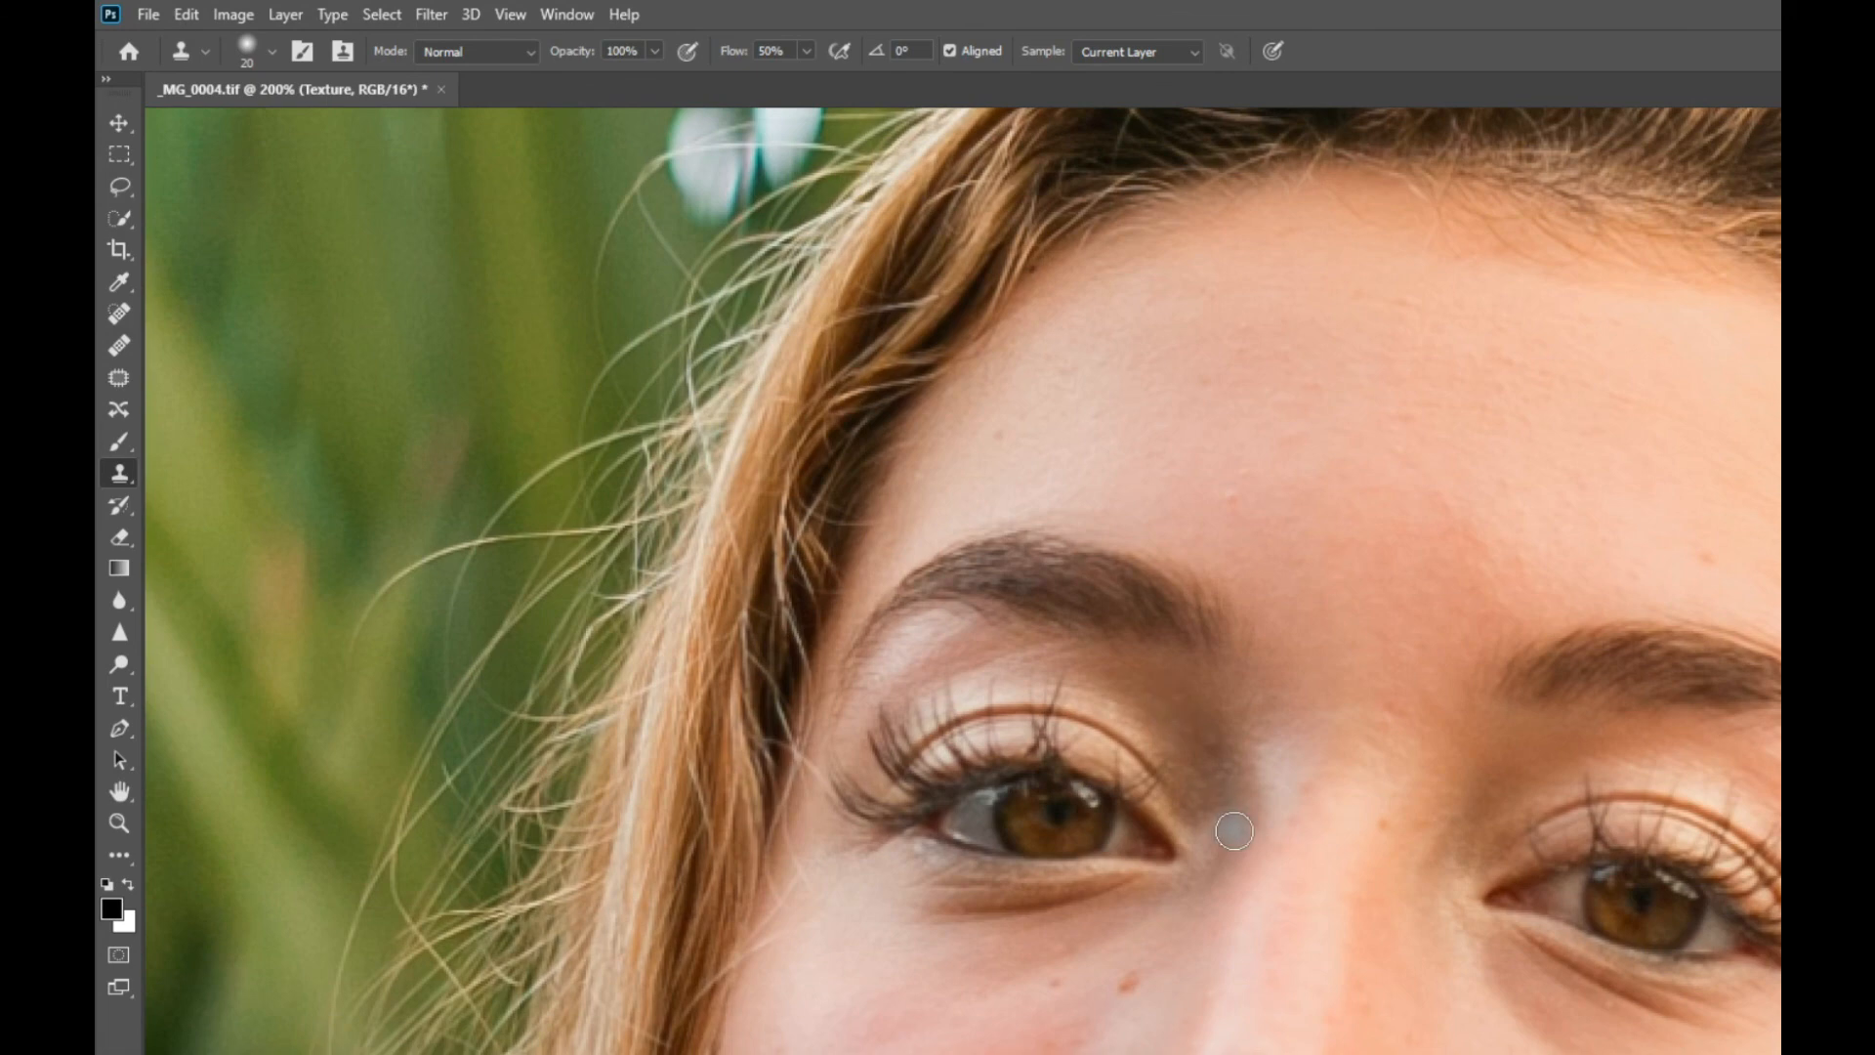
pyautogui.scroll(-4, 1383, 914)
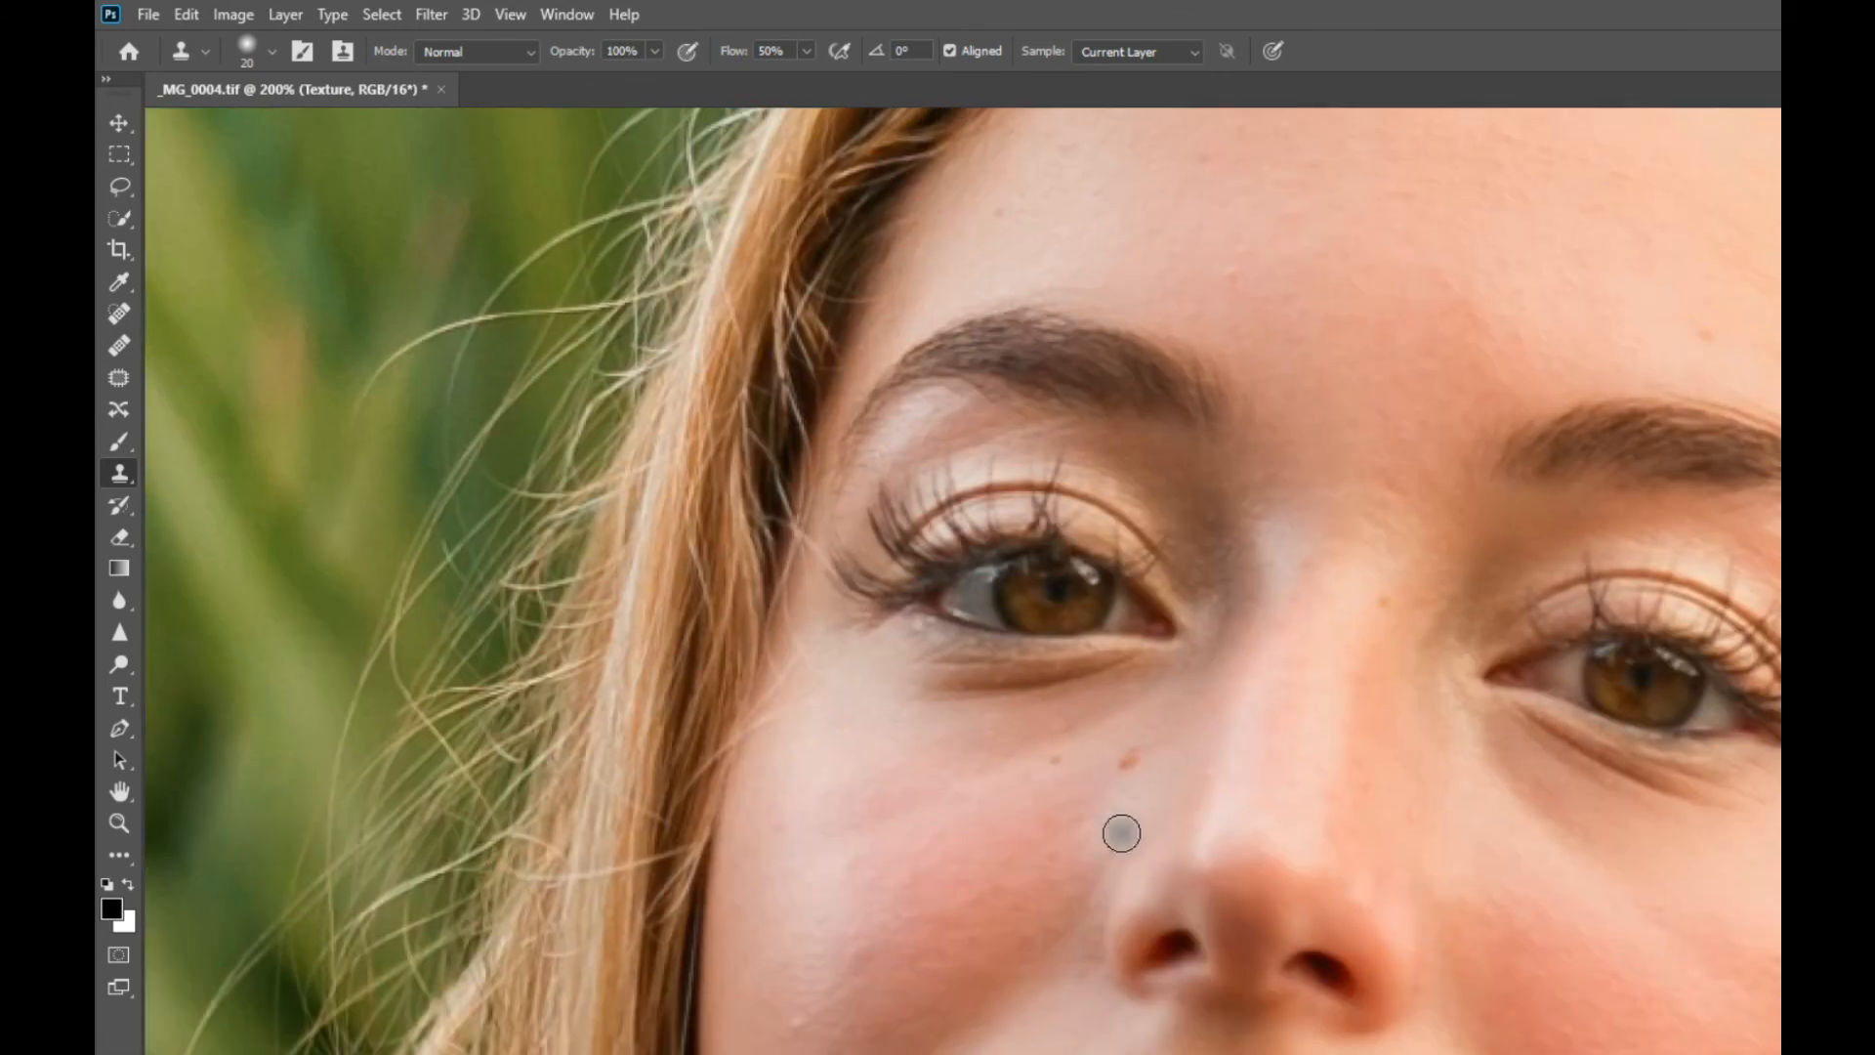
pyautogui.click(1134, 766)
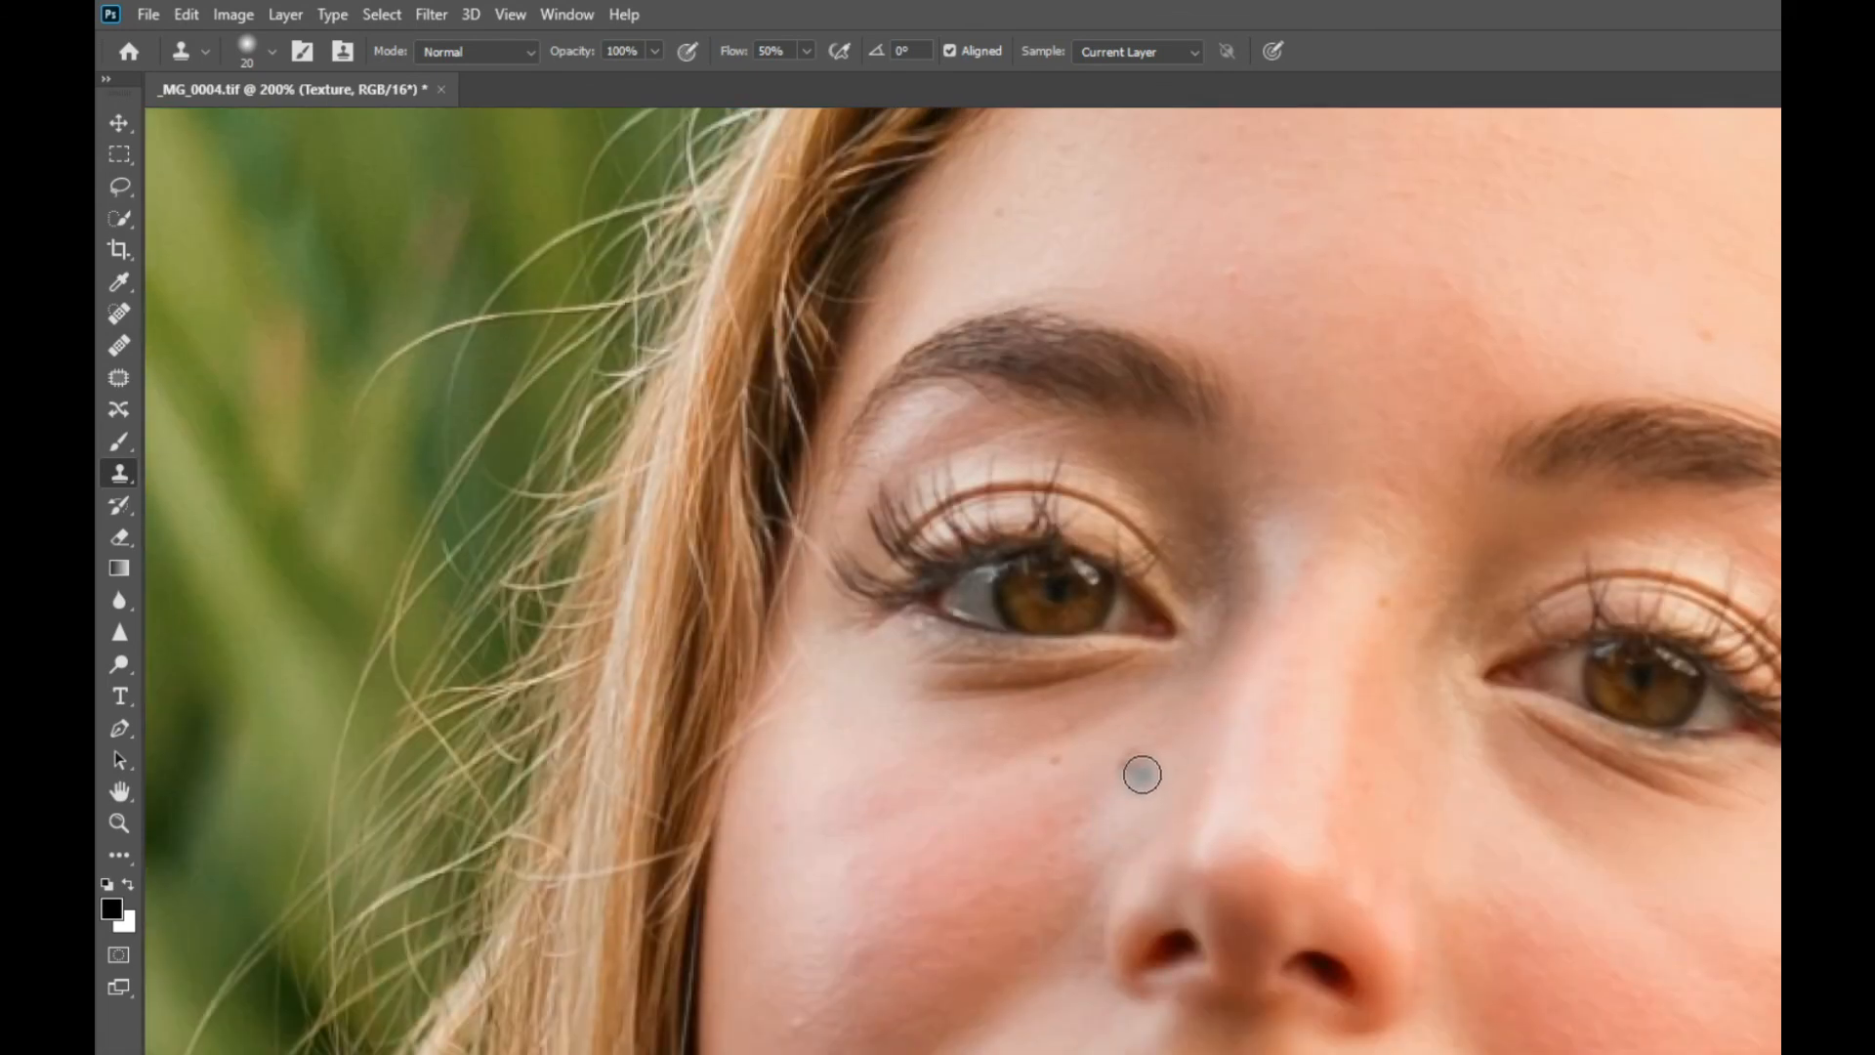
pyautogui.hotkey('ctrl', 'z')
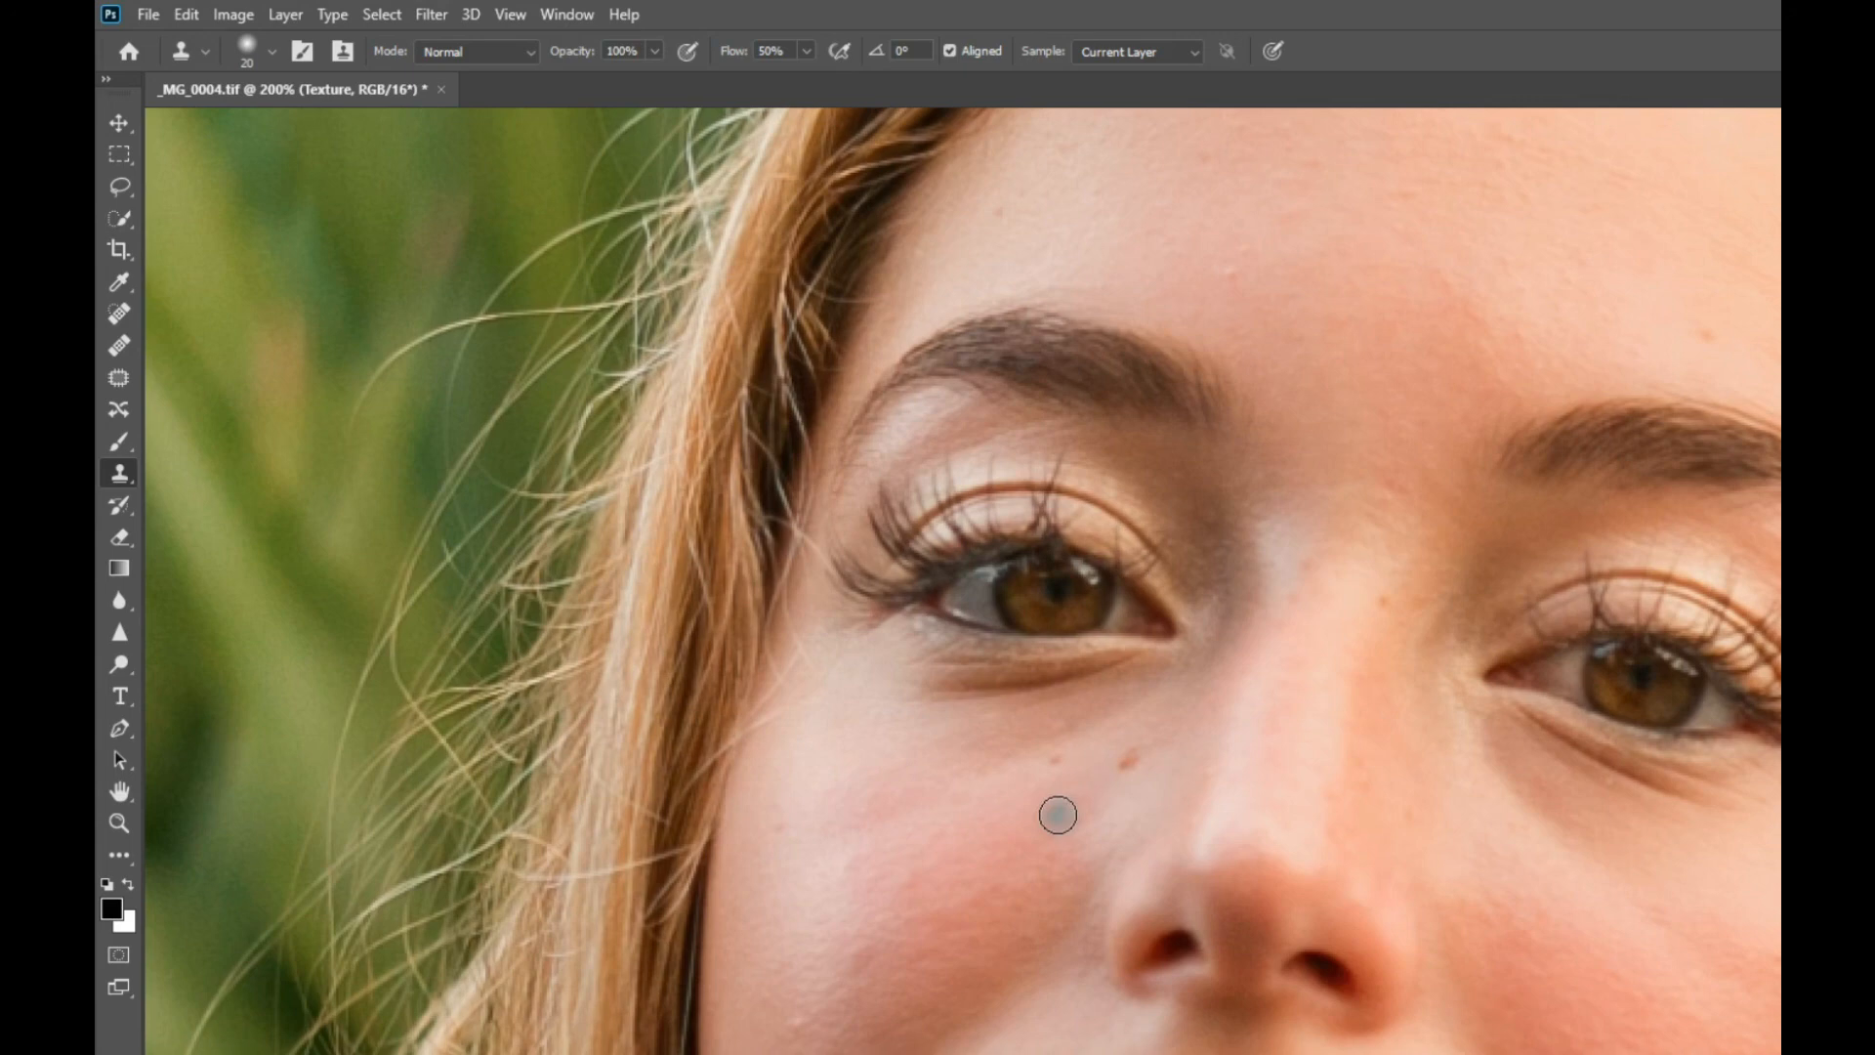
pyautogui.click(1125, 760)
# Check the skin around the eyes and forehead, and make the Color layer active.
pyautogui.hscroll(5, 963, 581)
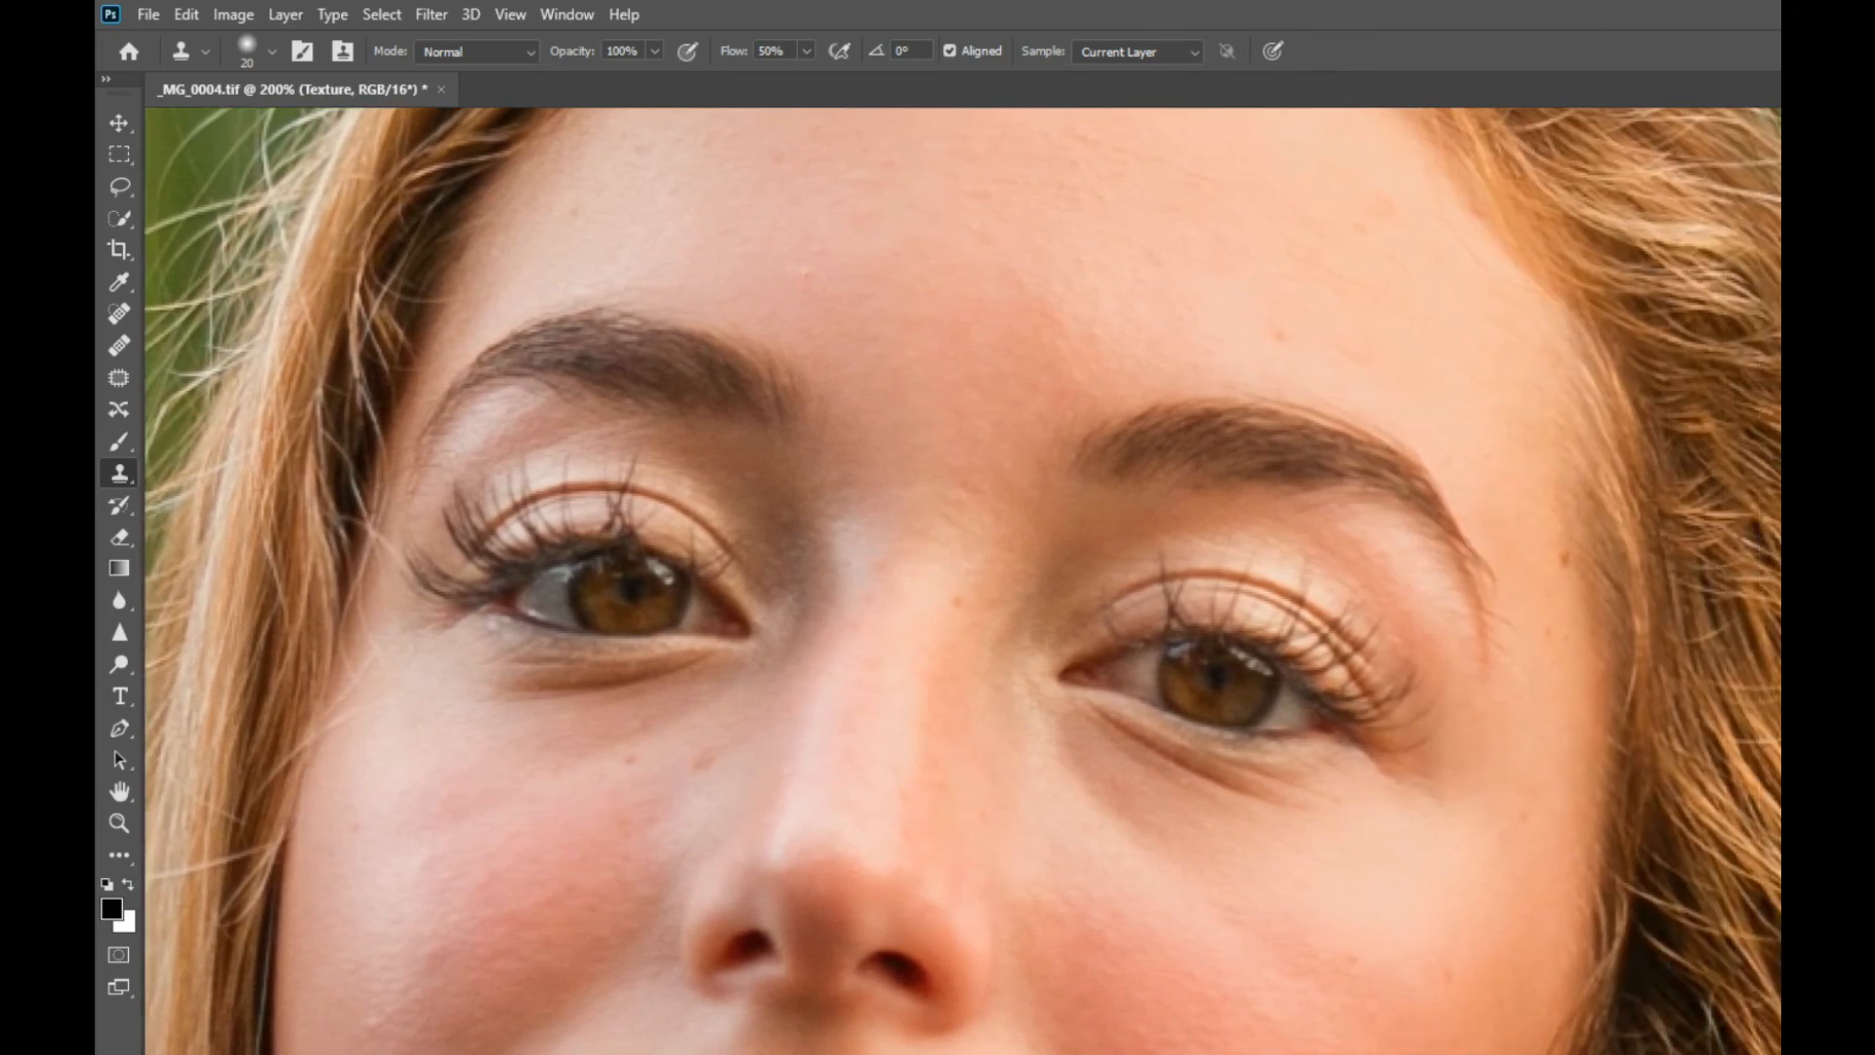
pyautogui.hscroll(1, 963, 580)
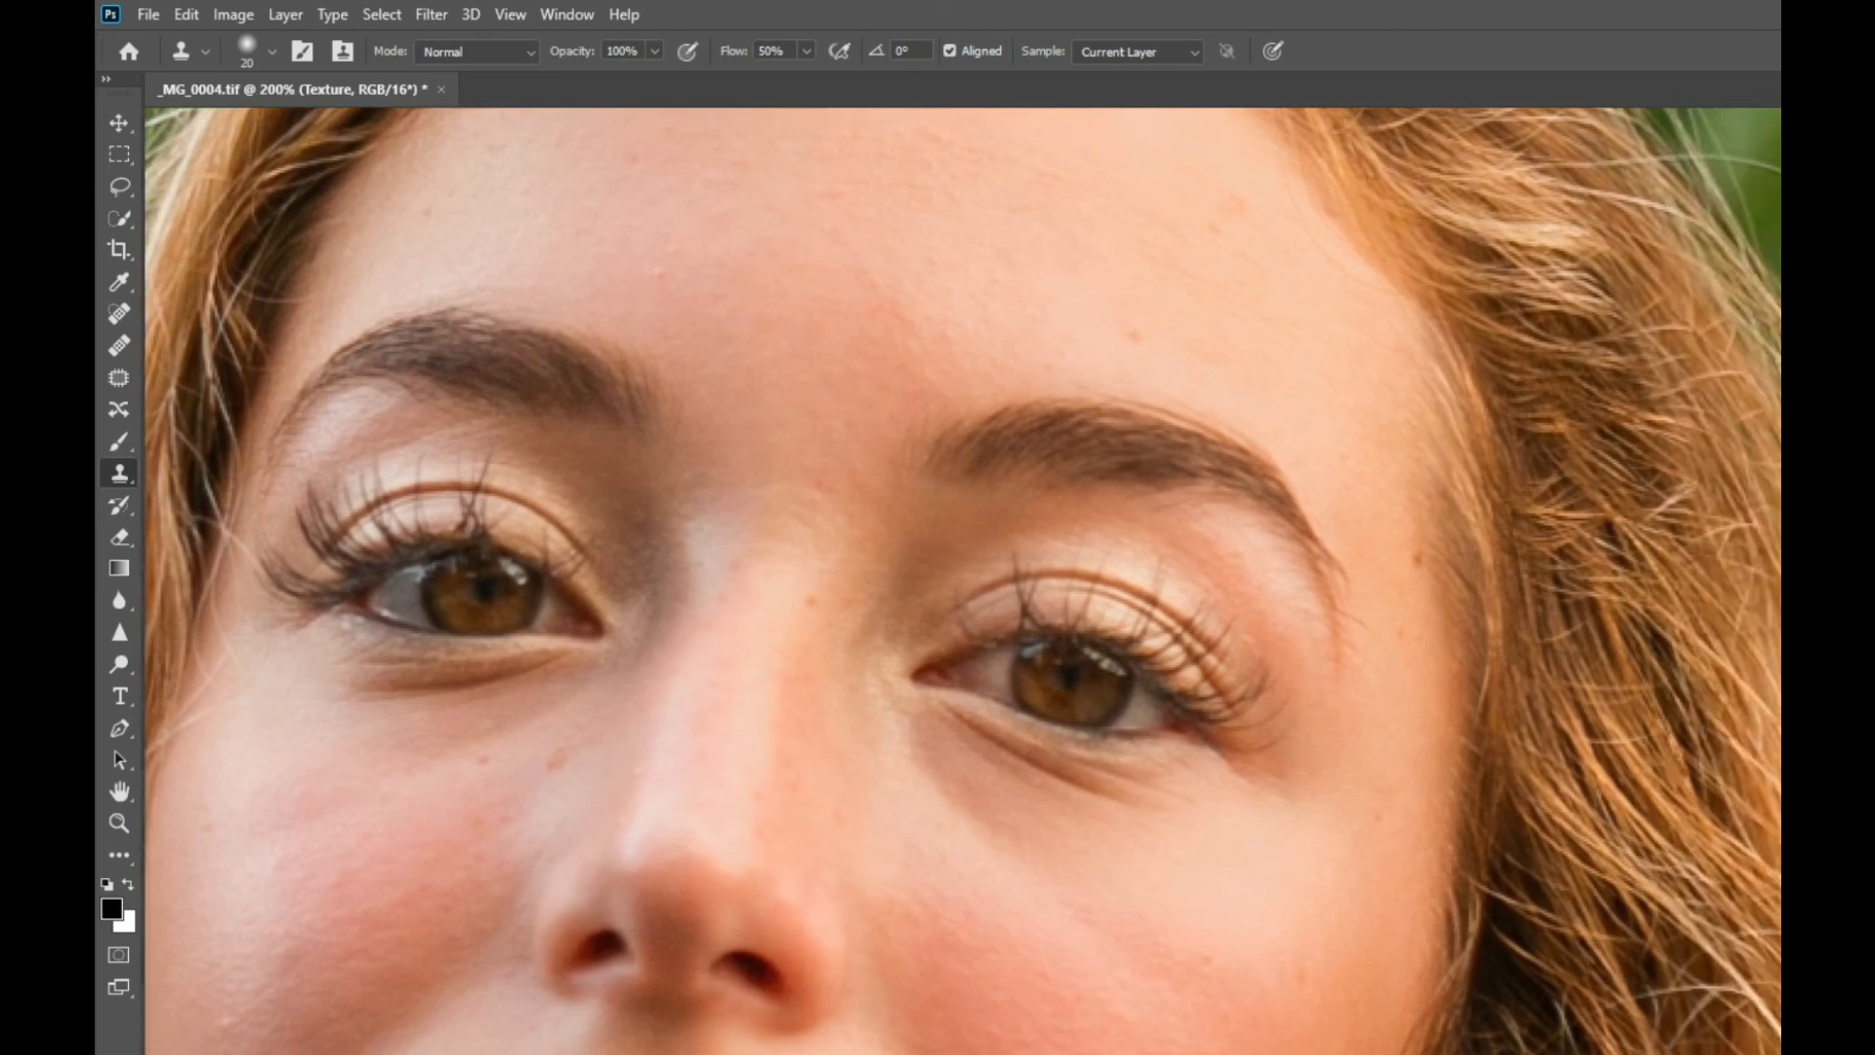
pyautogui.scroll(2, 963, 580)
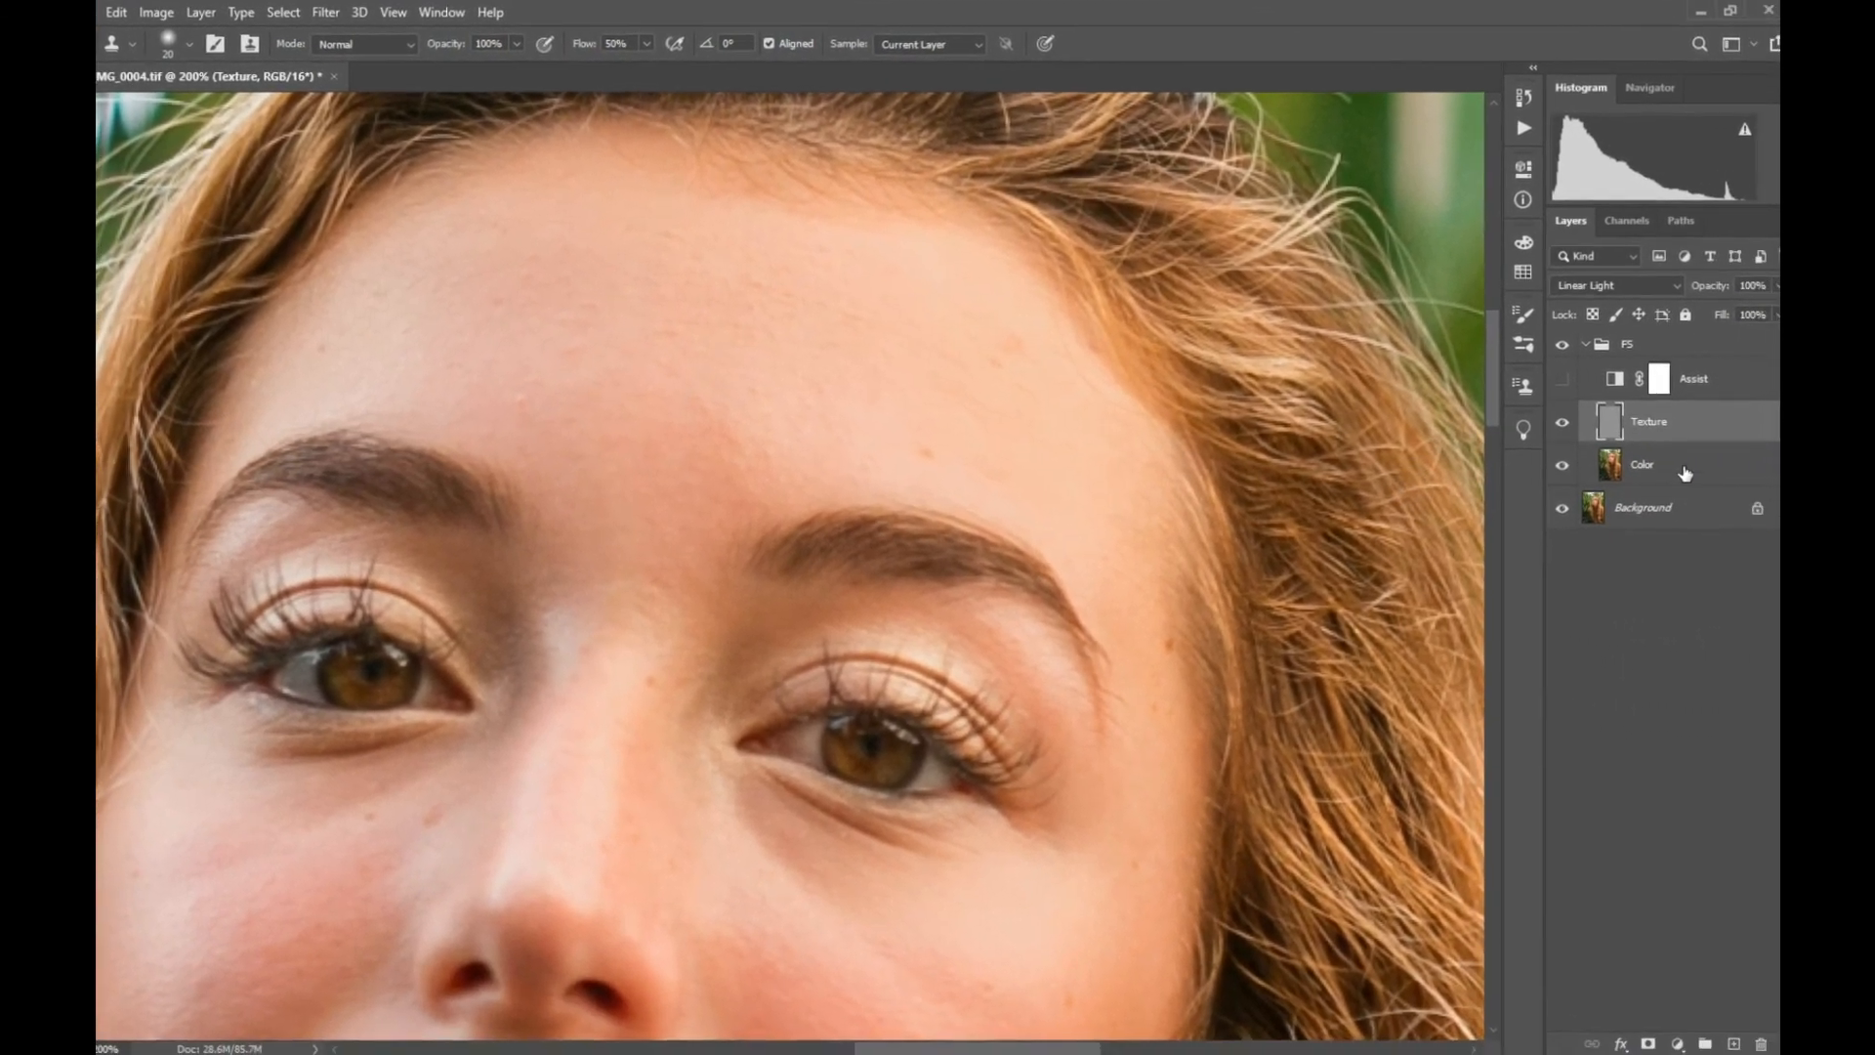
pyautogui.click(1684, 473)
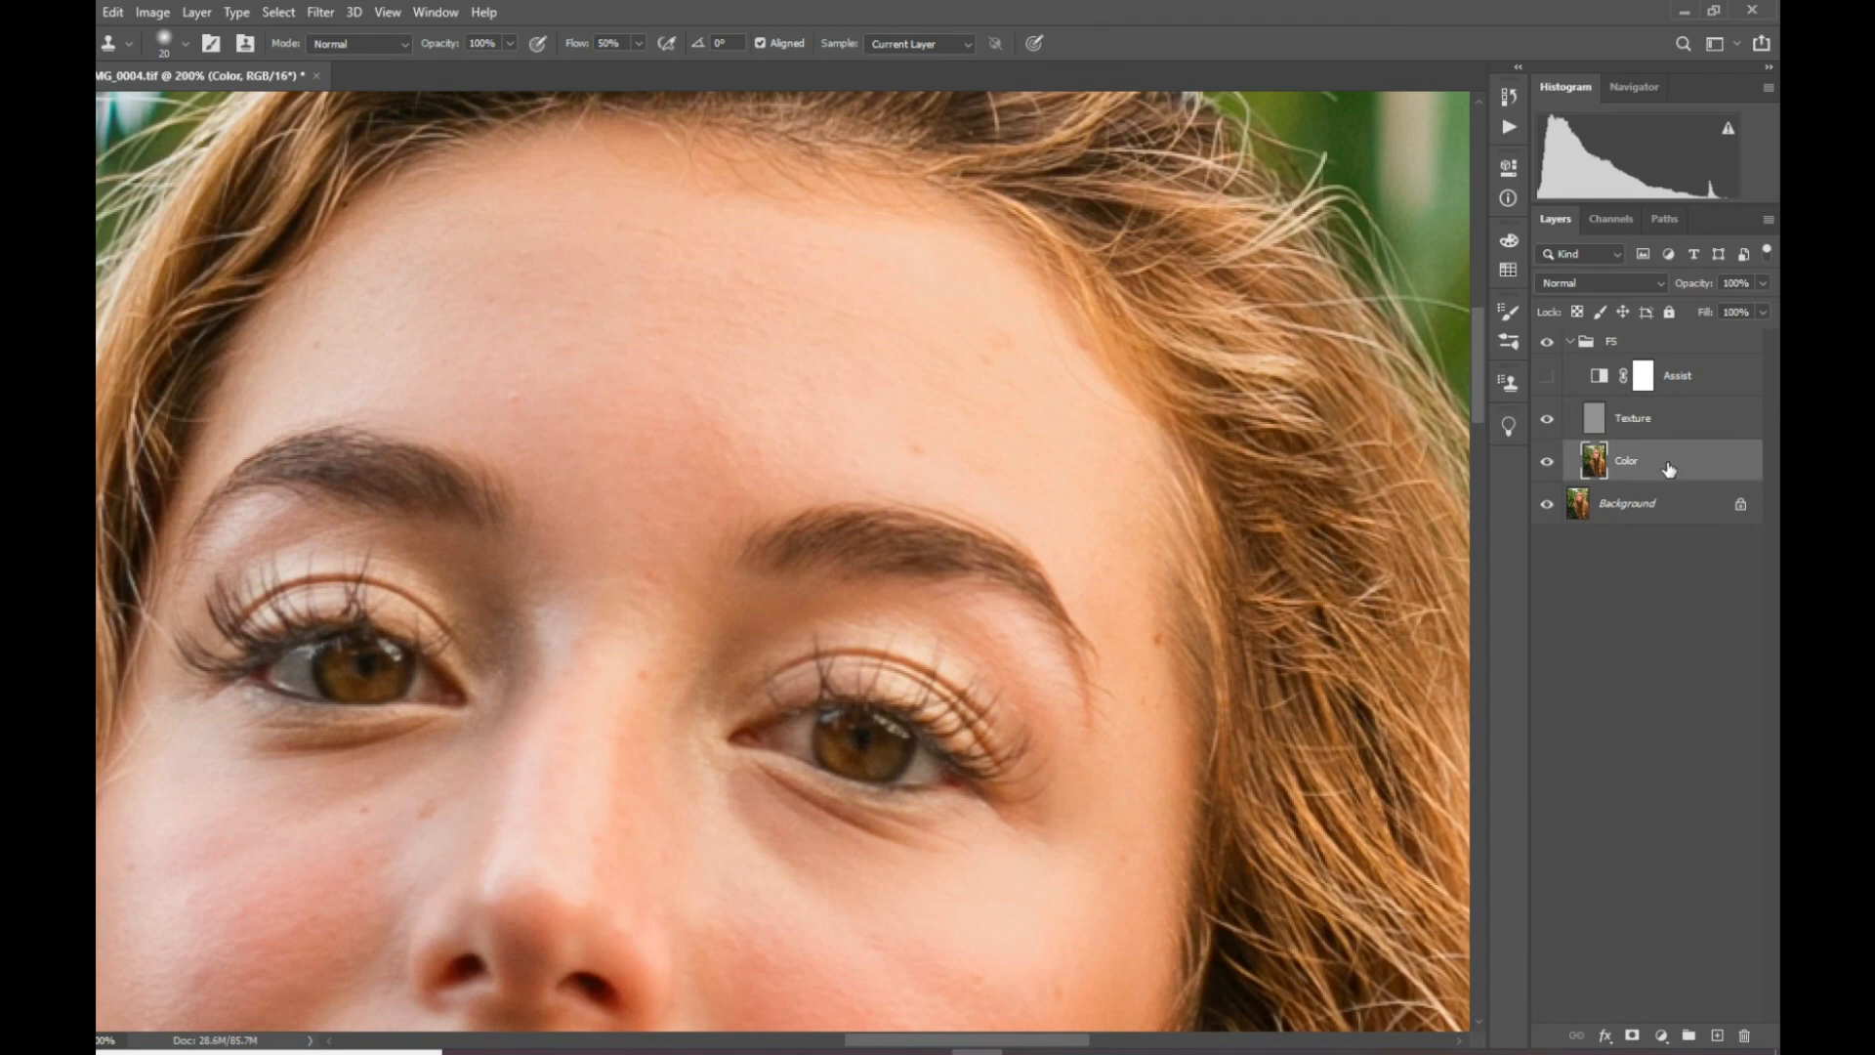
# Duplicate the Color layer and turn on the visibility of the Assist layer.
pyautogui.moveTo(1668, 469); pyautogui.dragTo(1720, 1038)
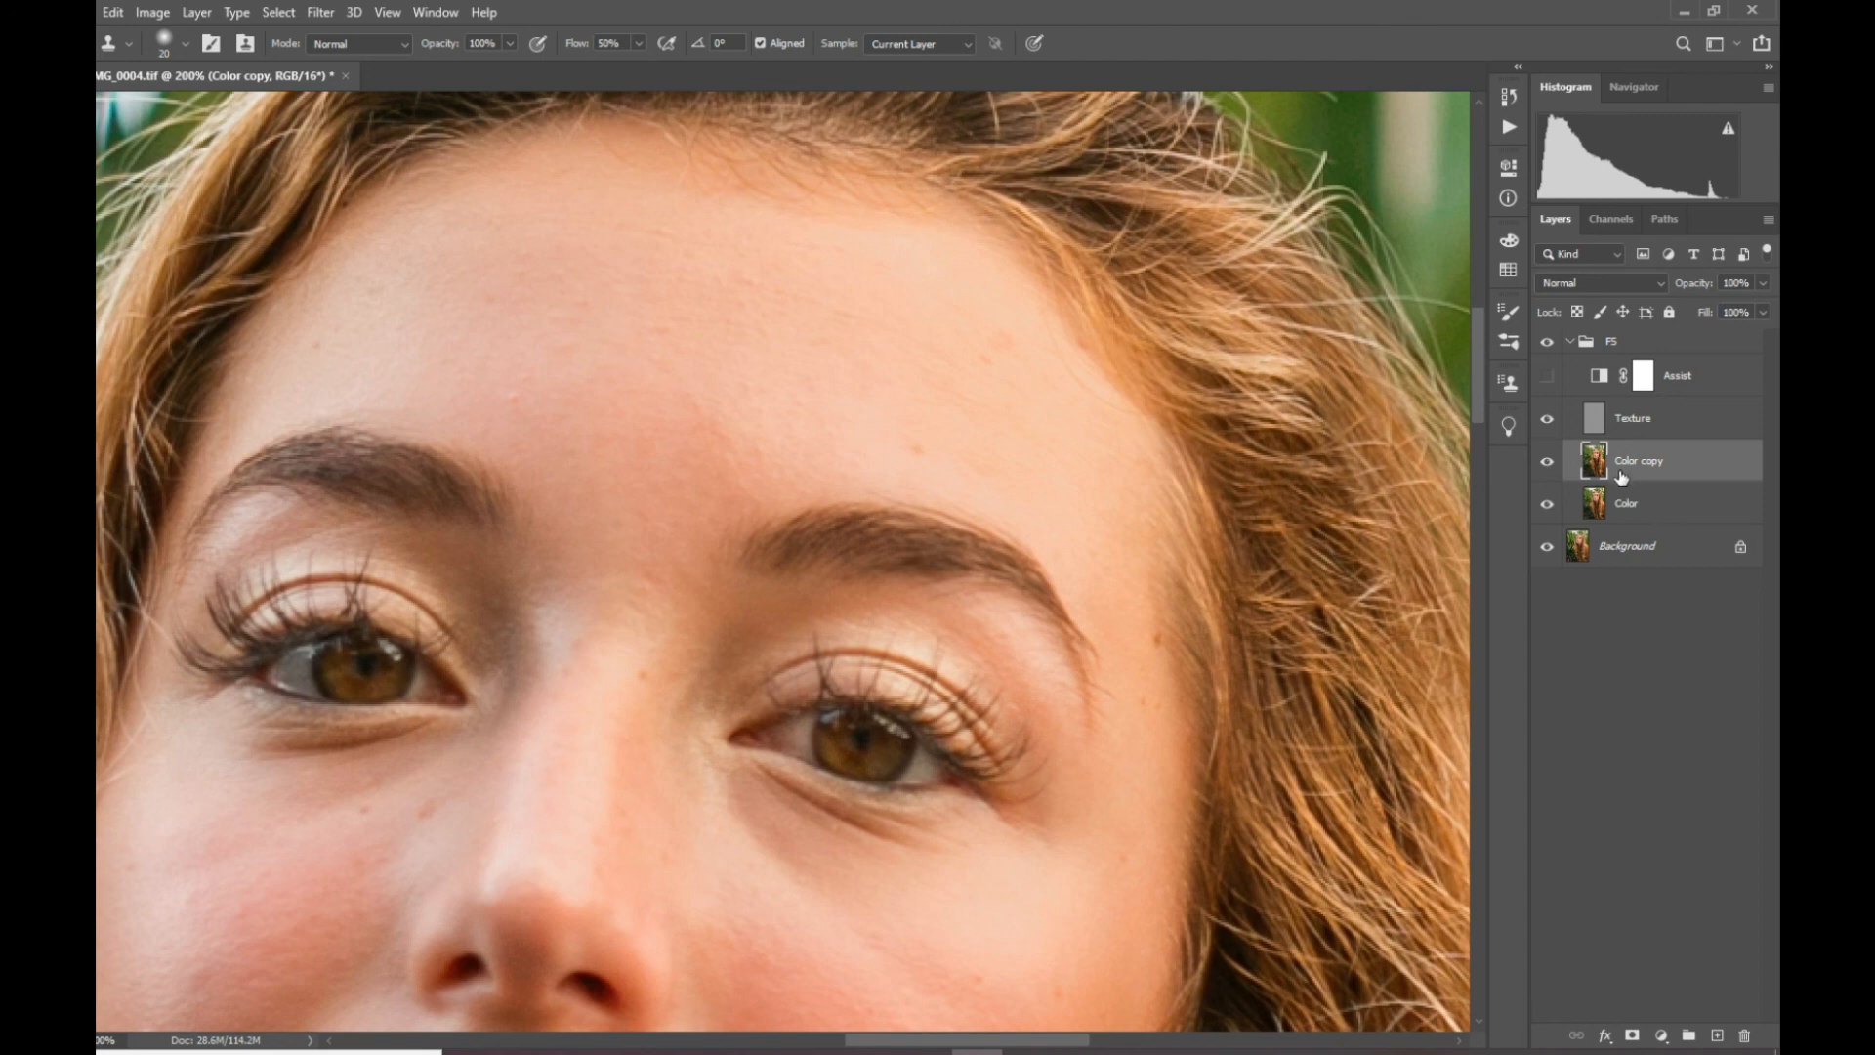
pyautogui.click(1546, 376)
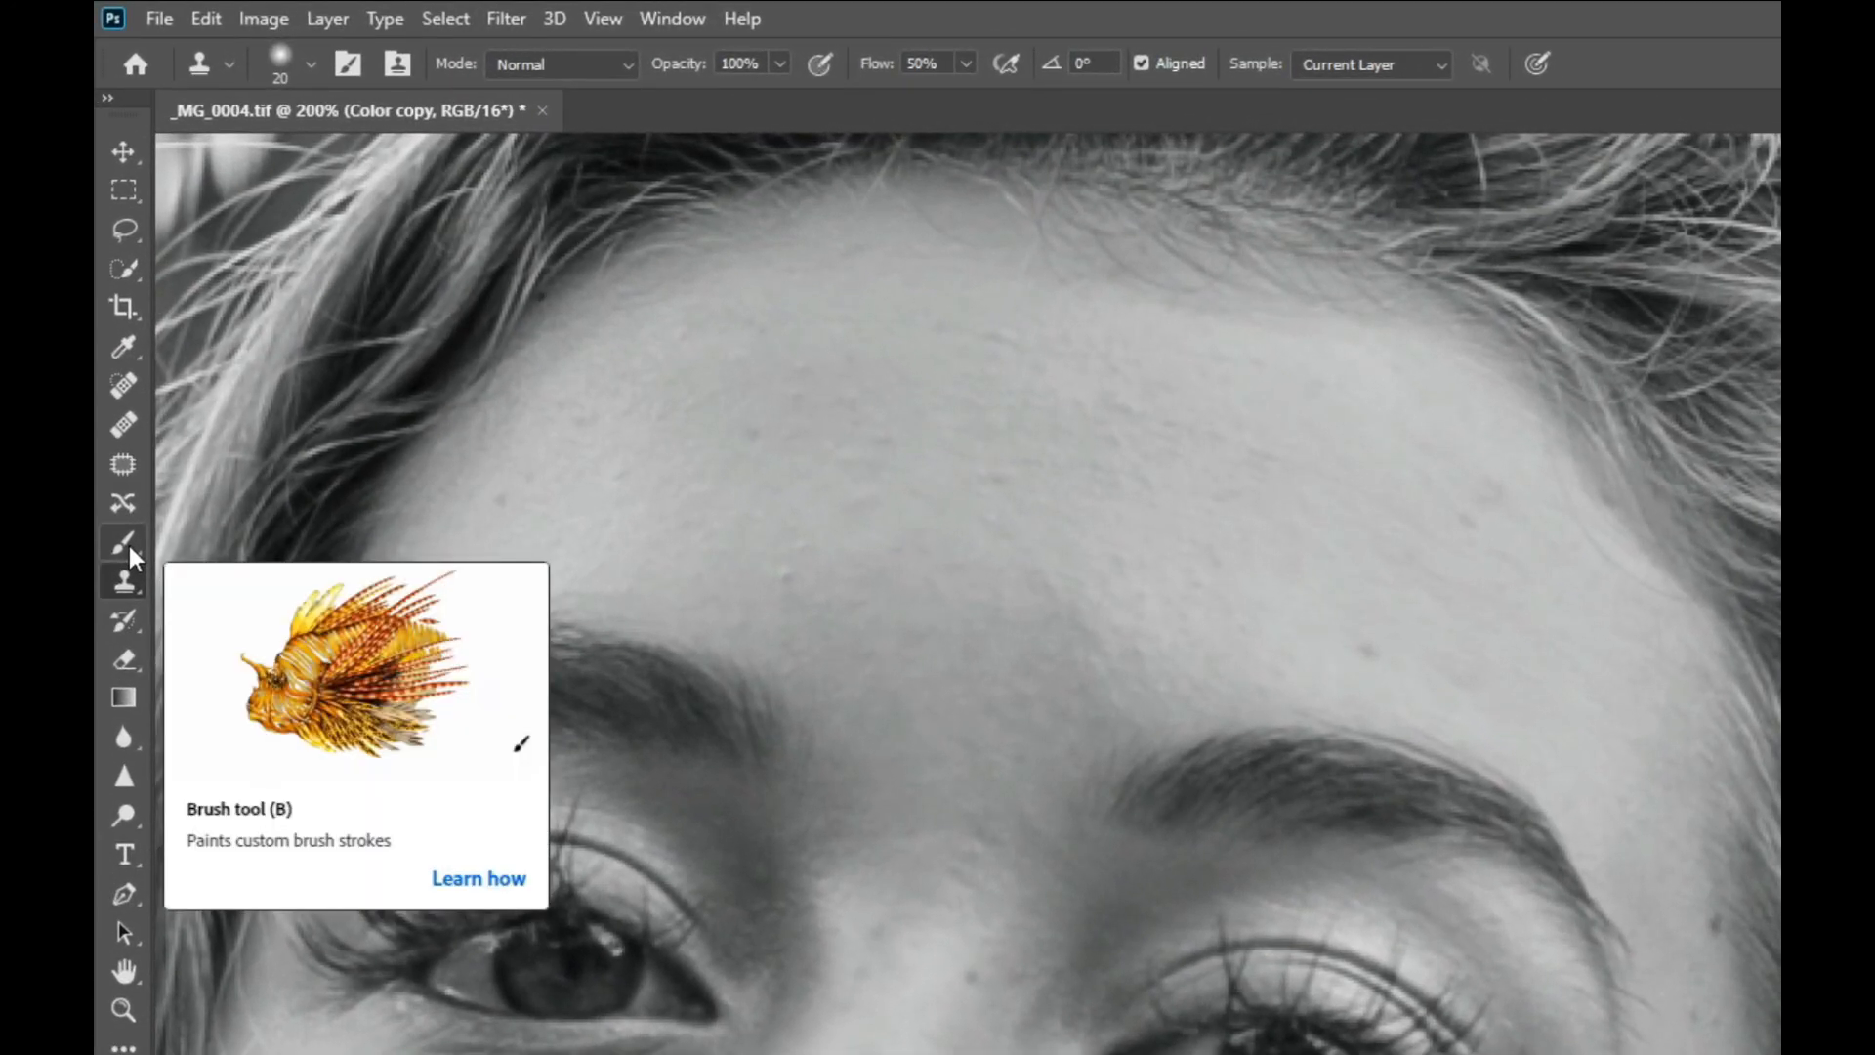
# Blend the skin tones on the forehead and between the eyebrows on the Color copy layer with the Mixer Brush at size 70.
pyautogui.click(129, 548)
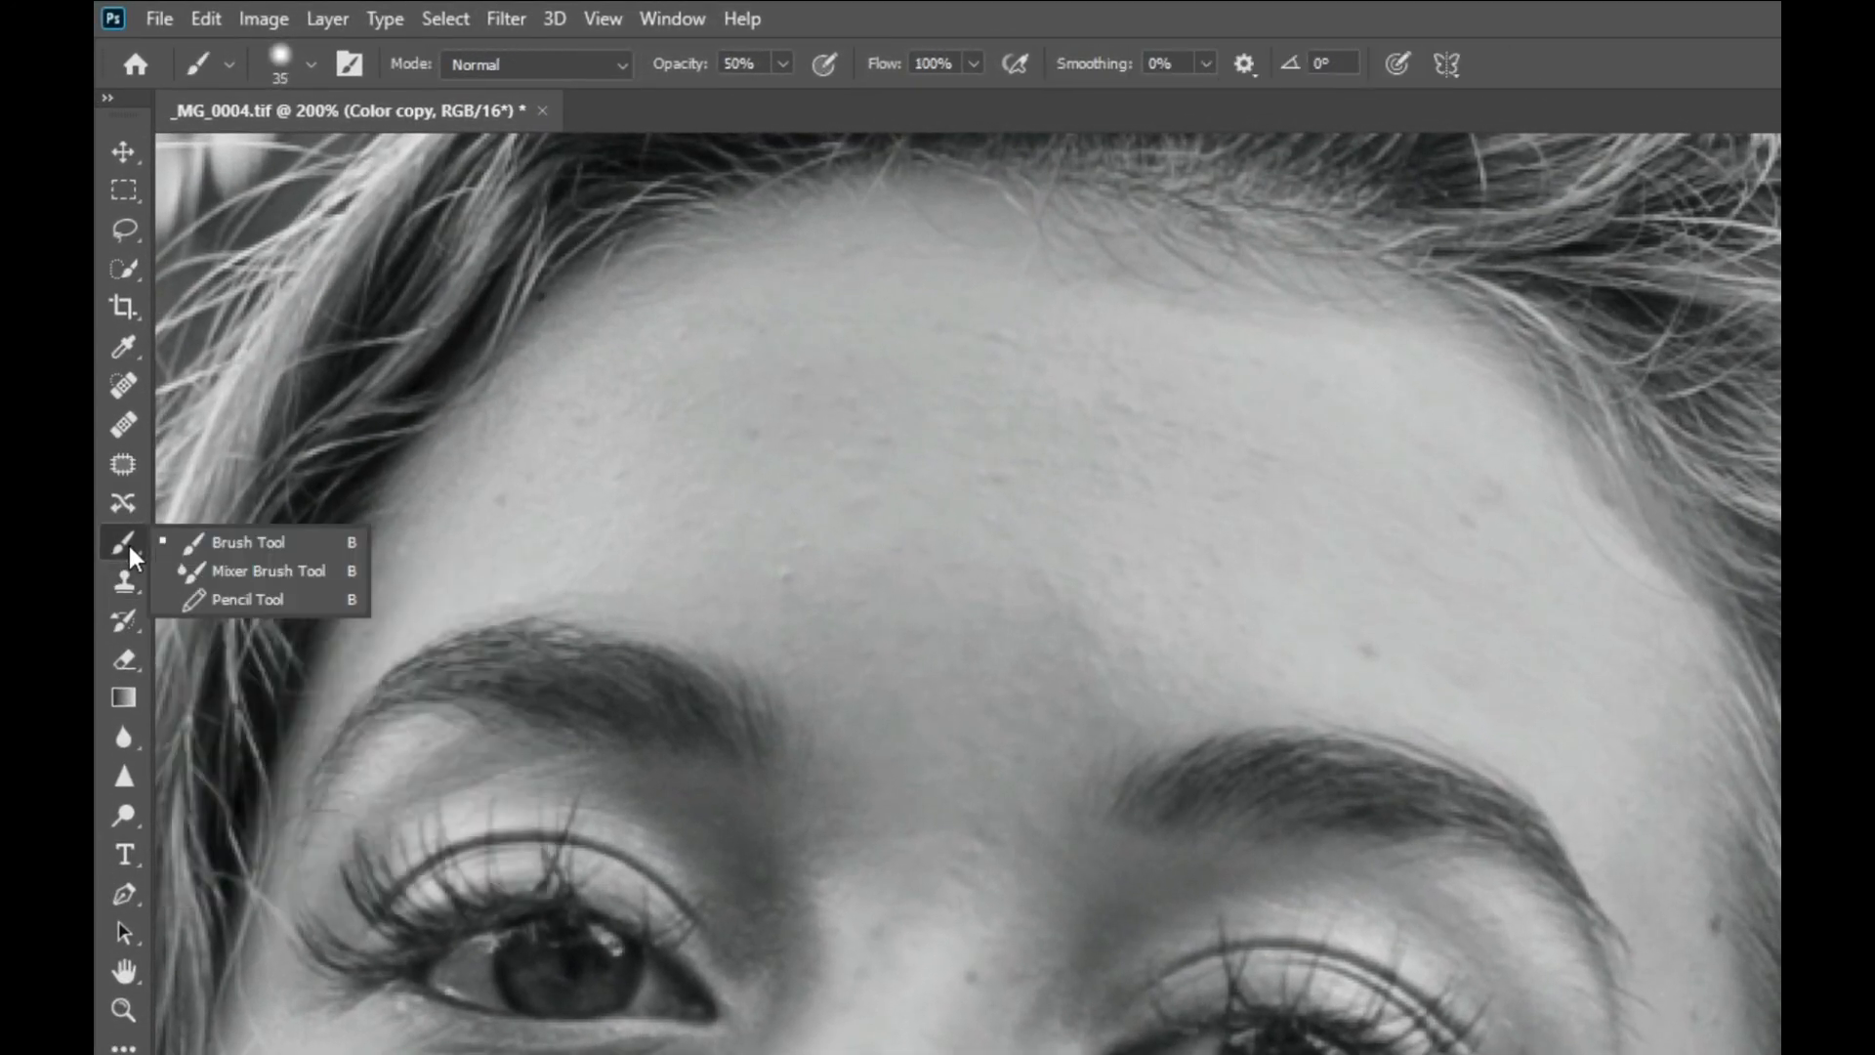
pyautogui.click(289, 572)
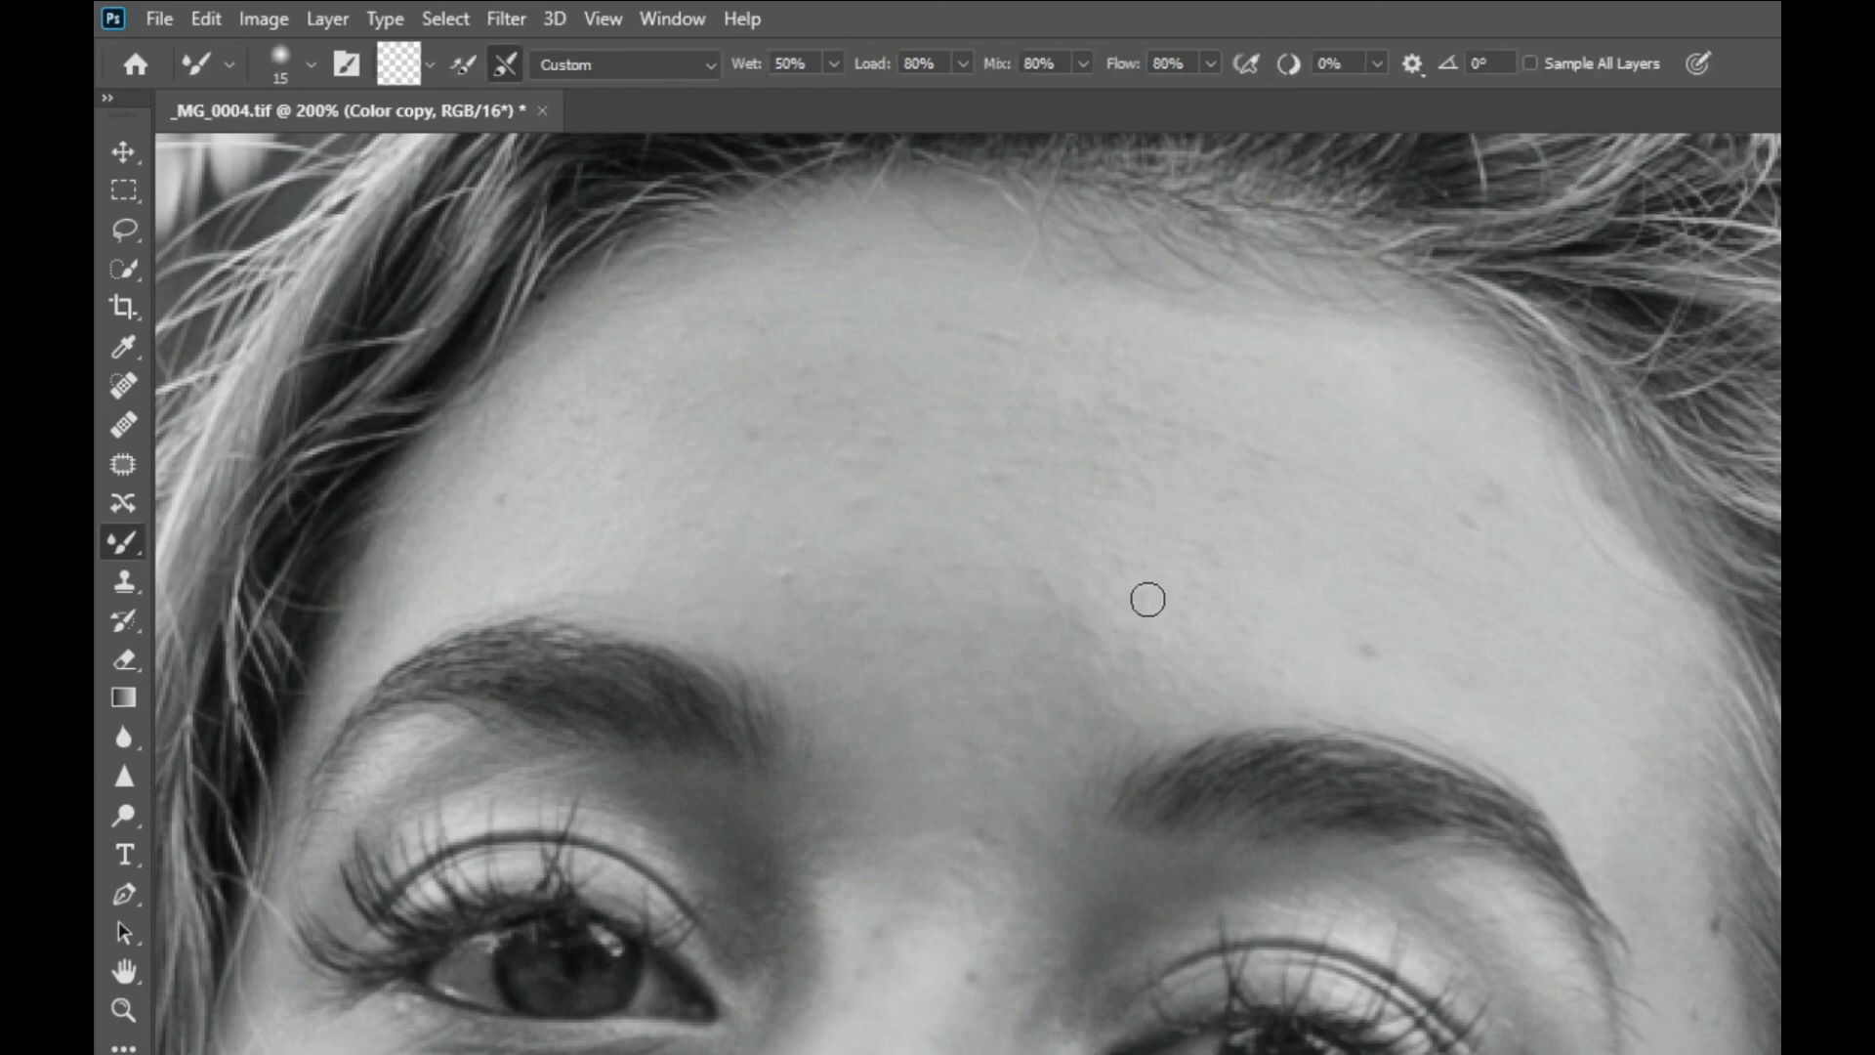
pyautogui.press(']')
pyautogui.press(']')
pyautogui.press(']')
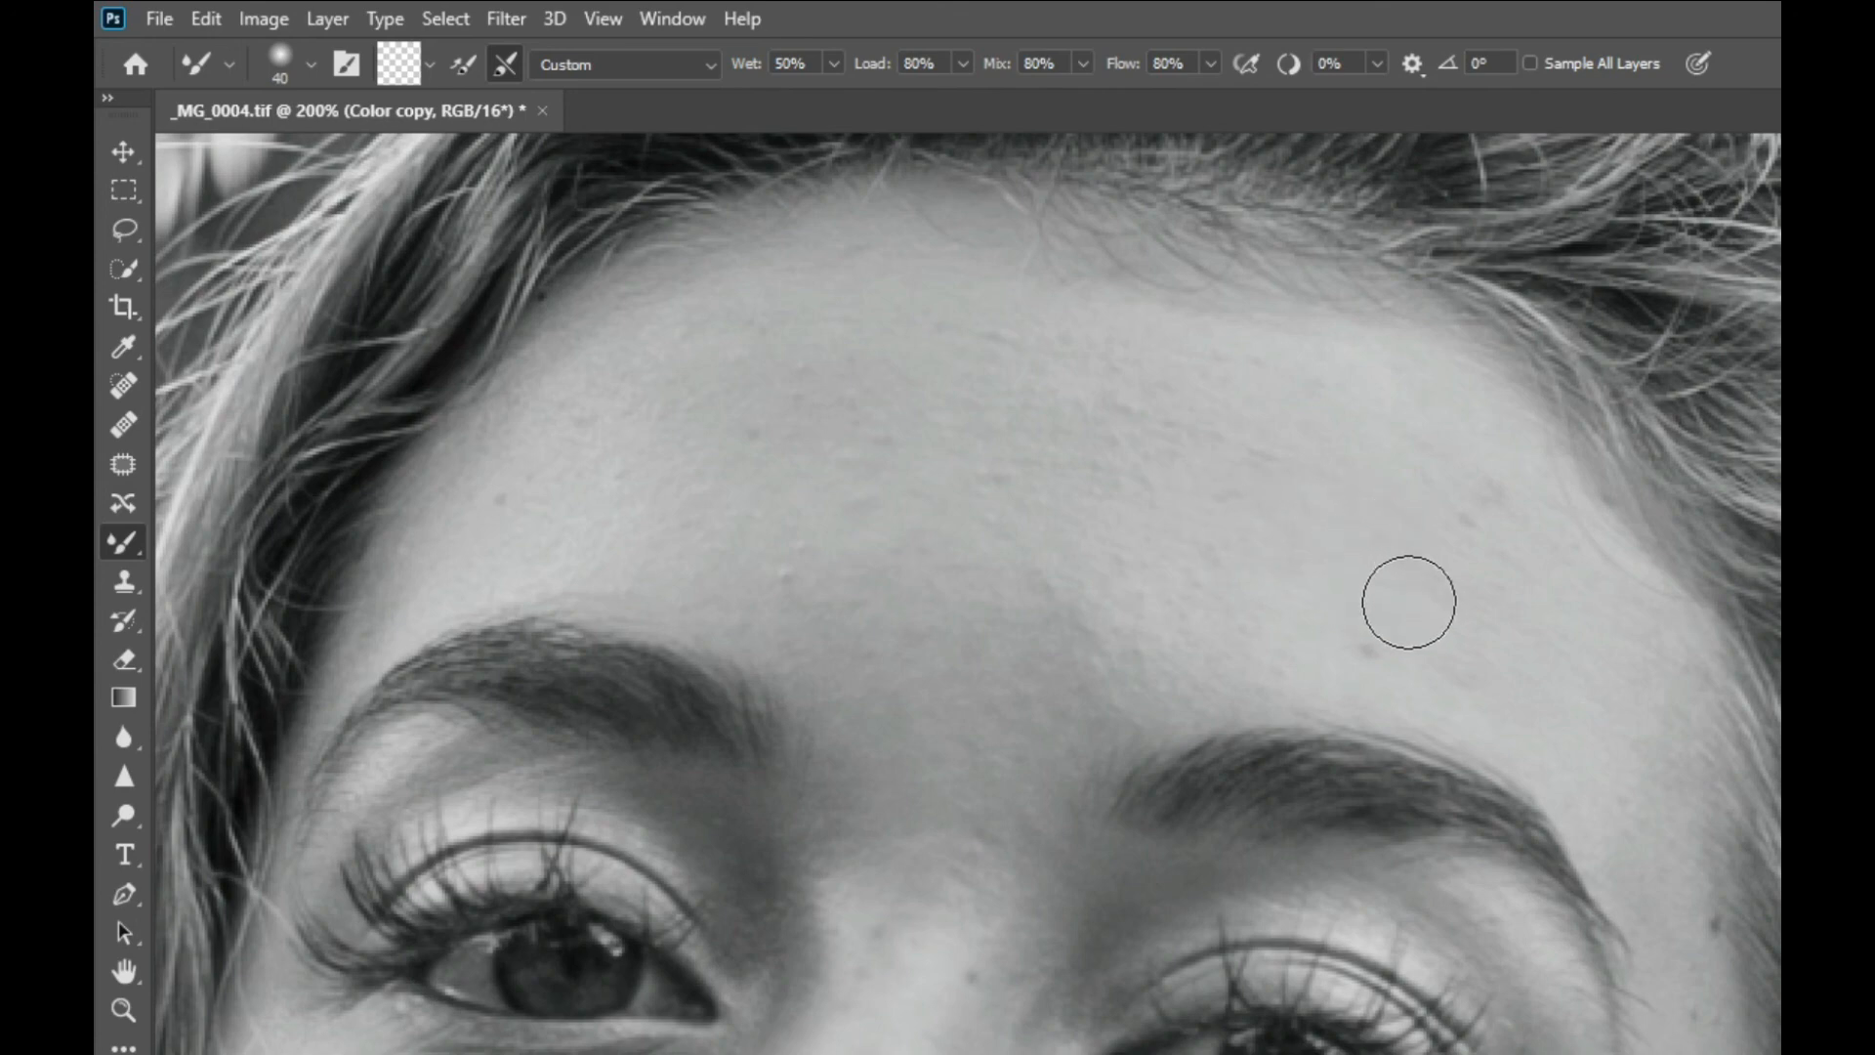
pyautogui.press(']')
pyautogui.press(']')
pyautogui.press(']')
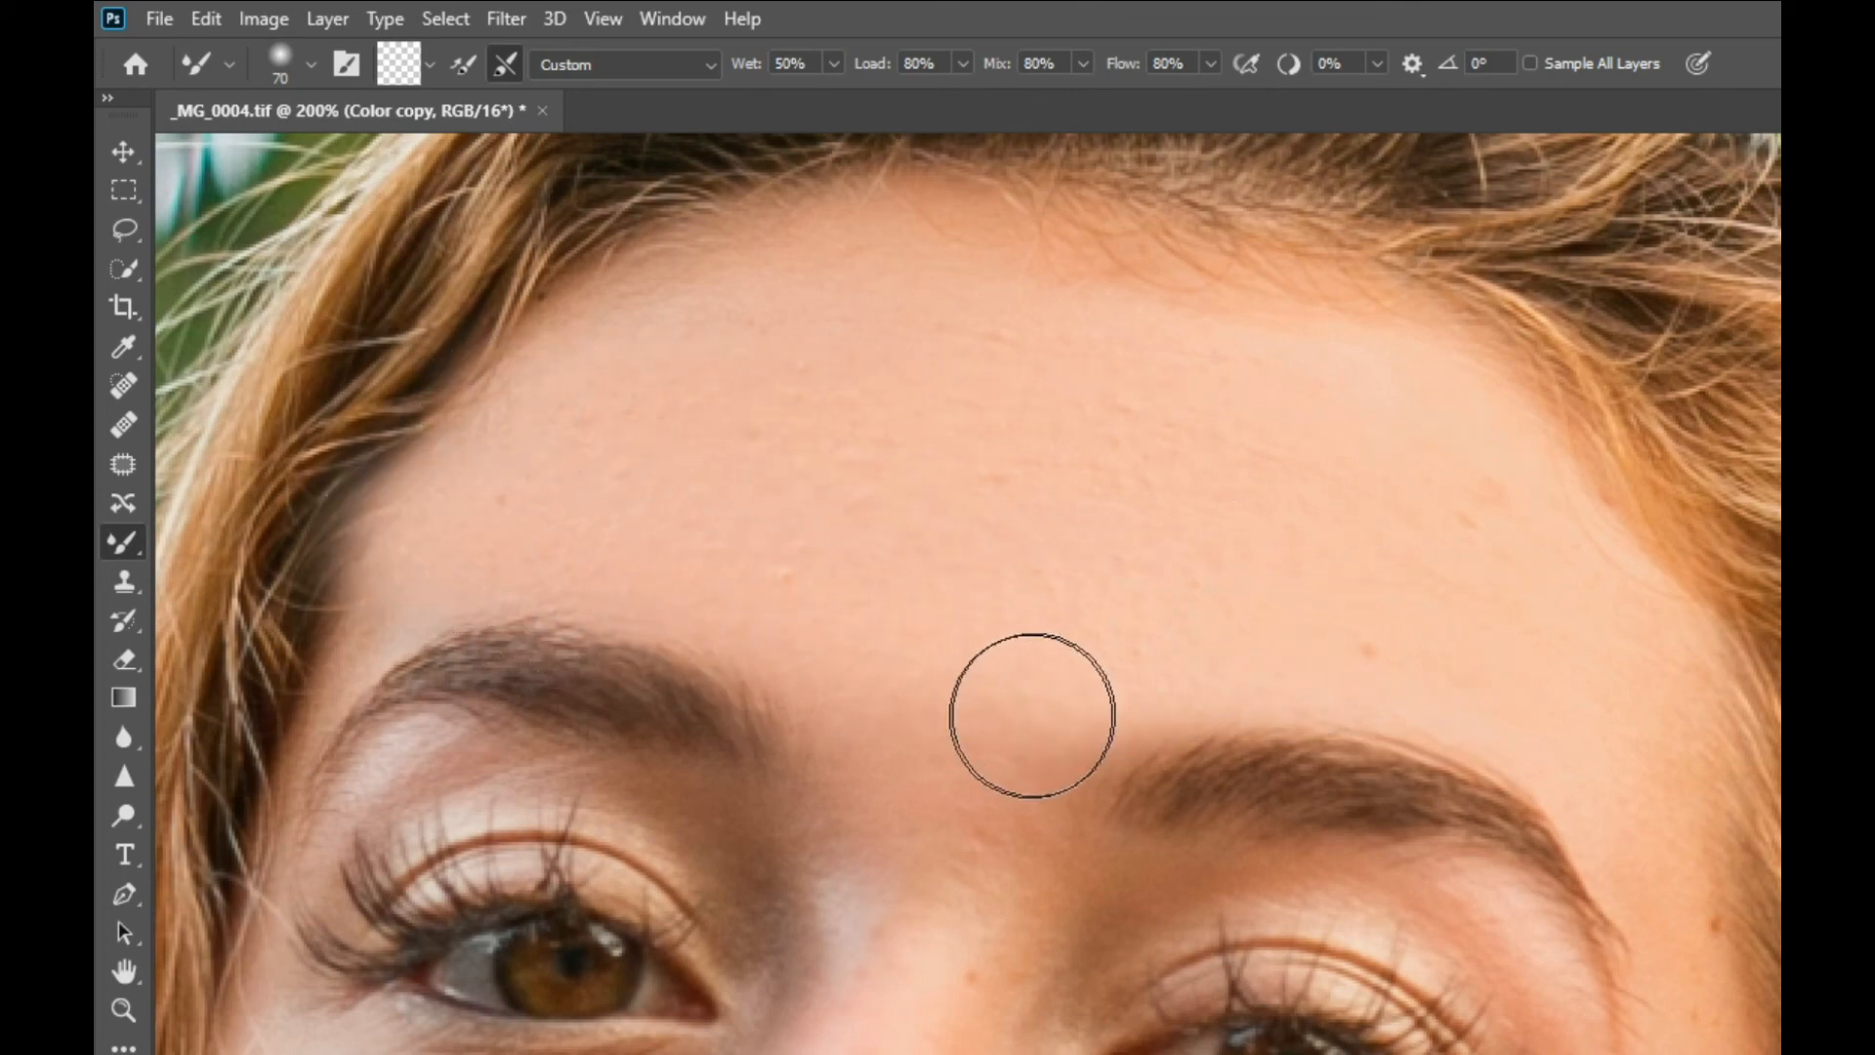
pyautogui.moveTo(905, 791); pyautogui.dragTo(837, 900)
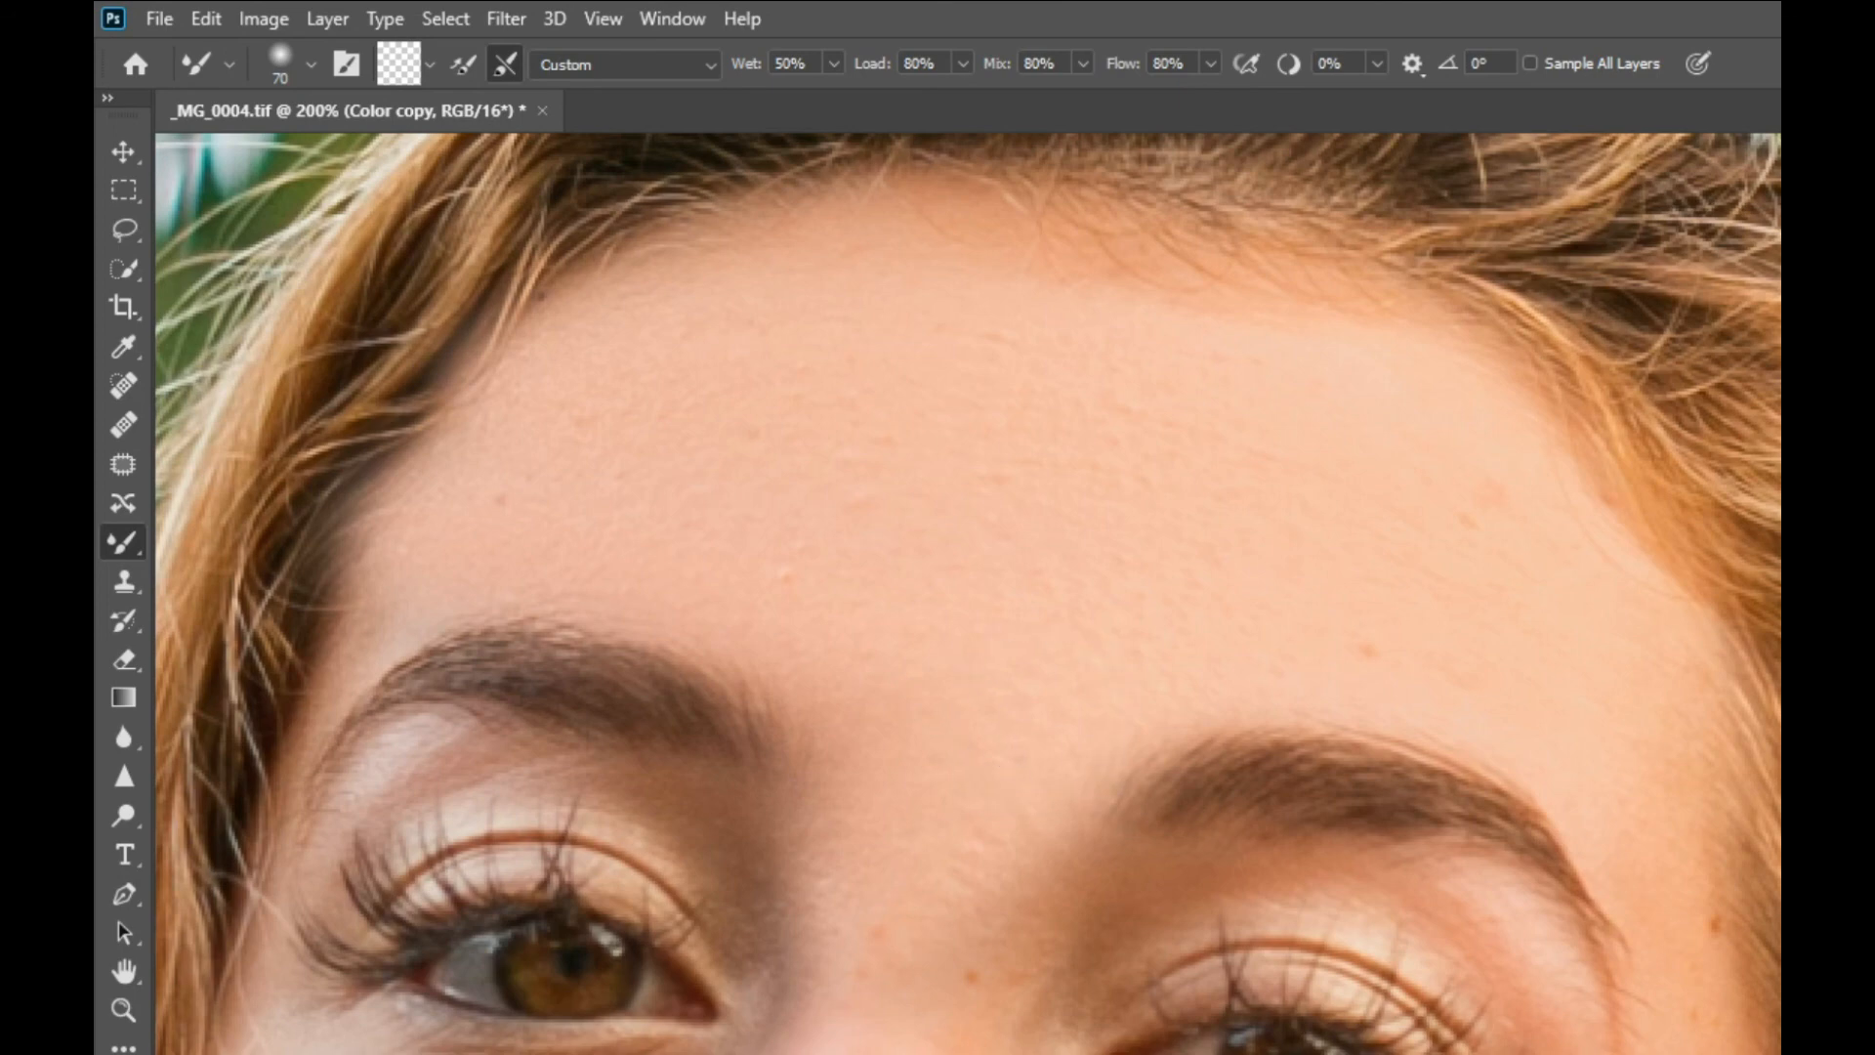
# Lower the Color copy layer's opacity to 20%, compare the face with that layer hidden, and settle on 28% opacity.
pyautogui.hotkey('ctrl', '-')
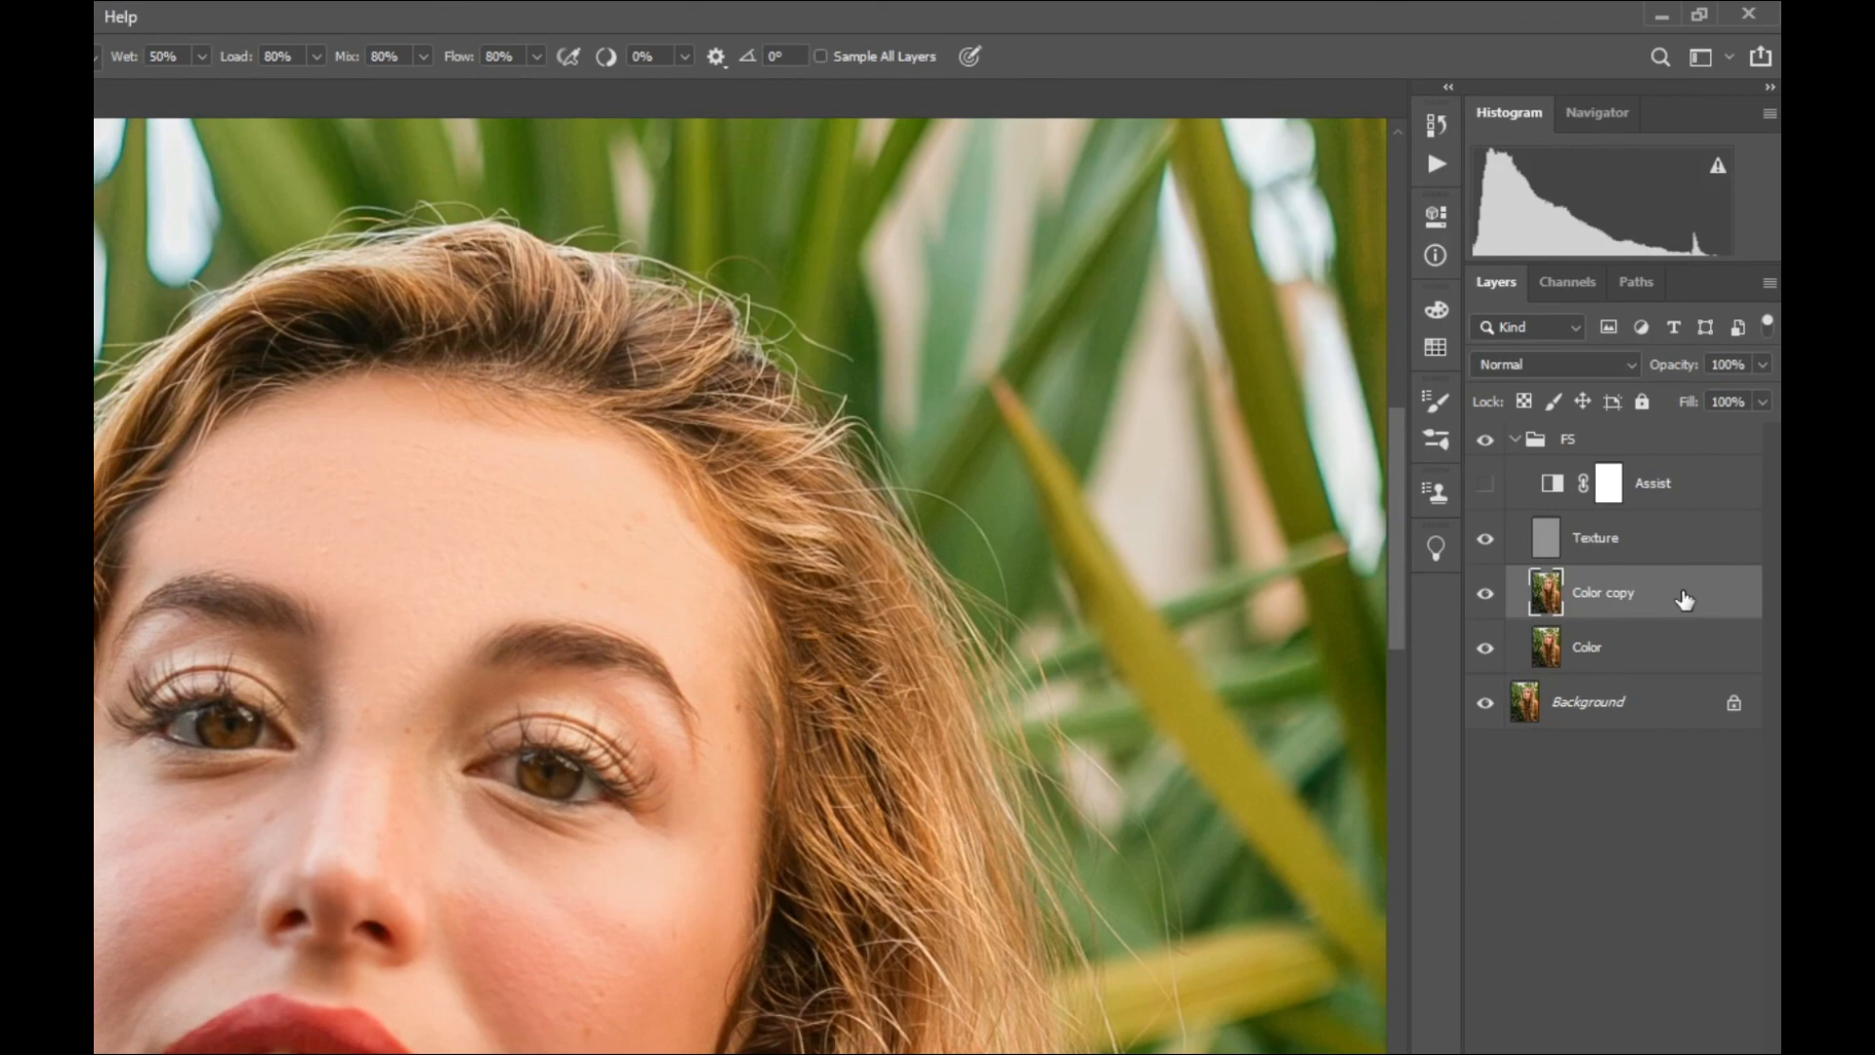
pyautogui.click(1763, 364)
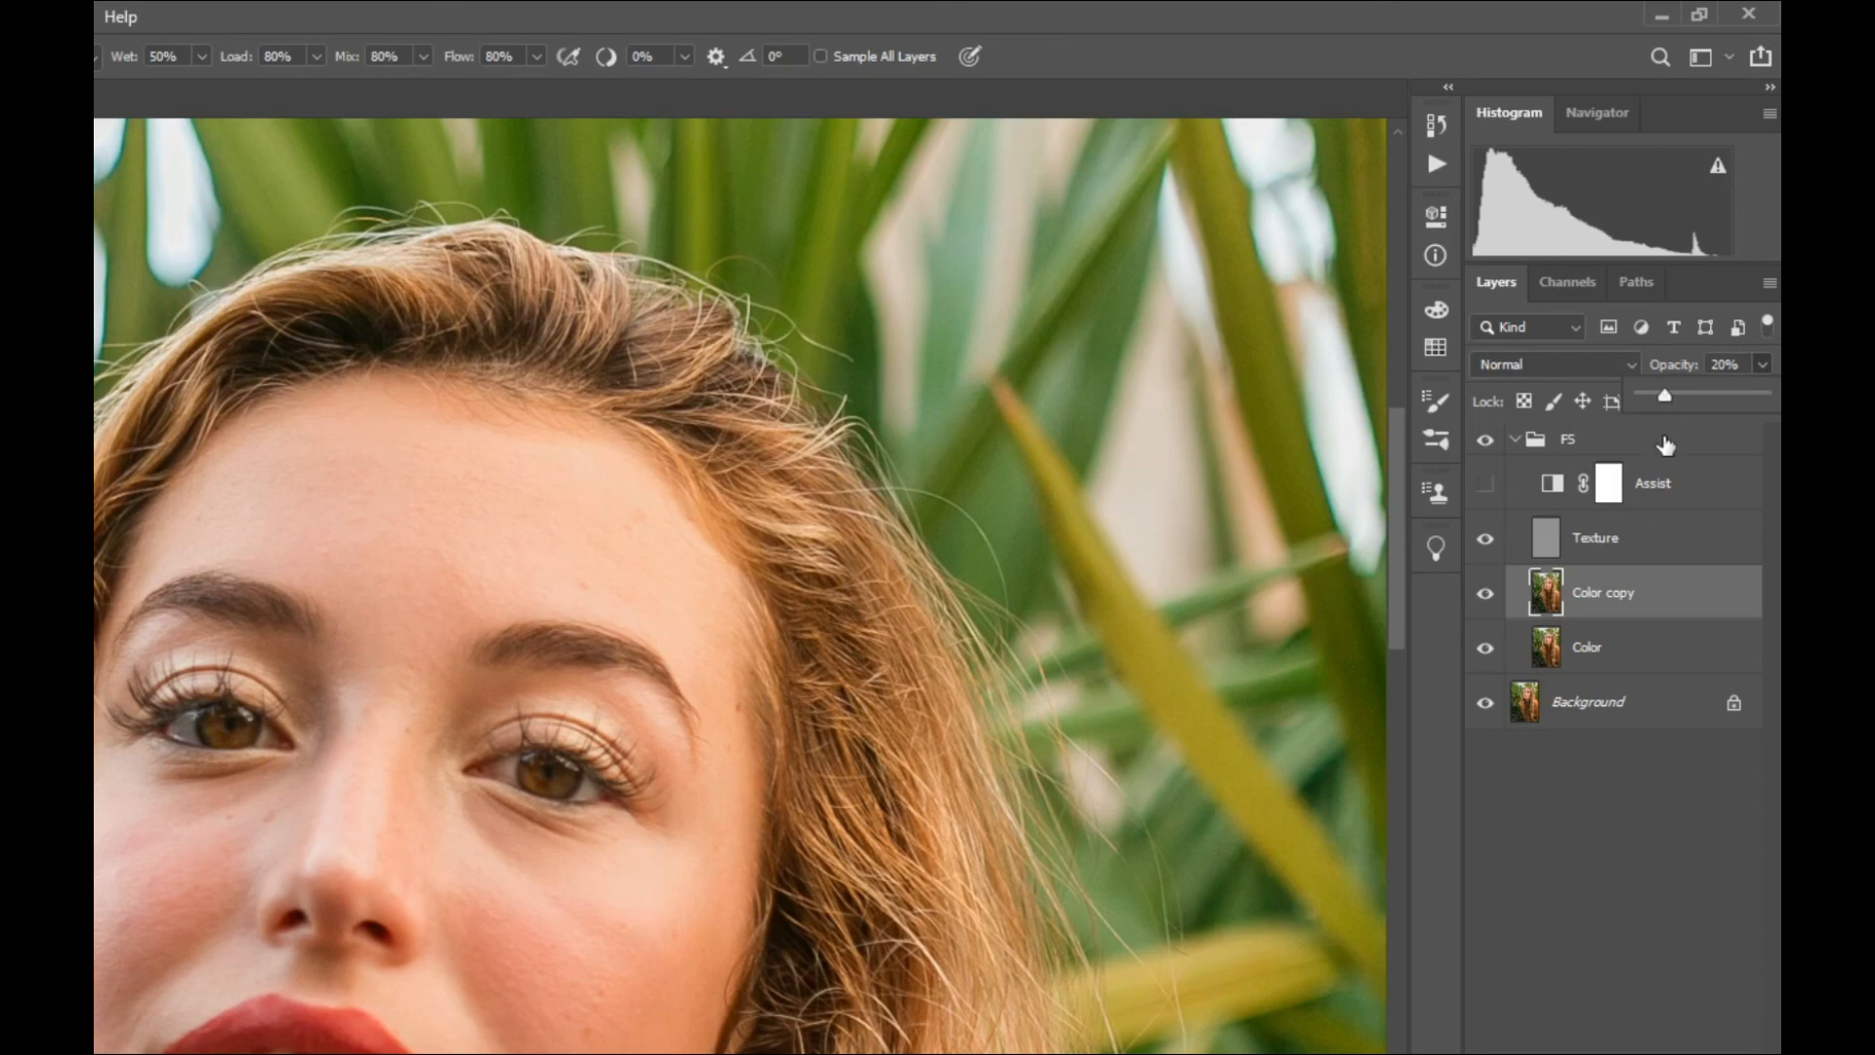
pyautogui.click(1487, 598)
pyautogui.click(1487, 594)
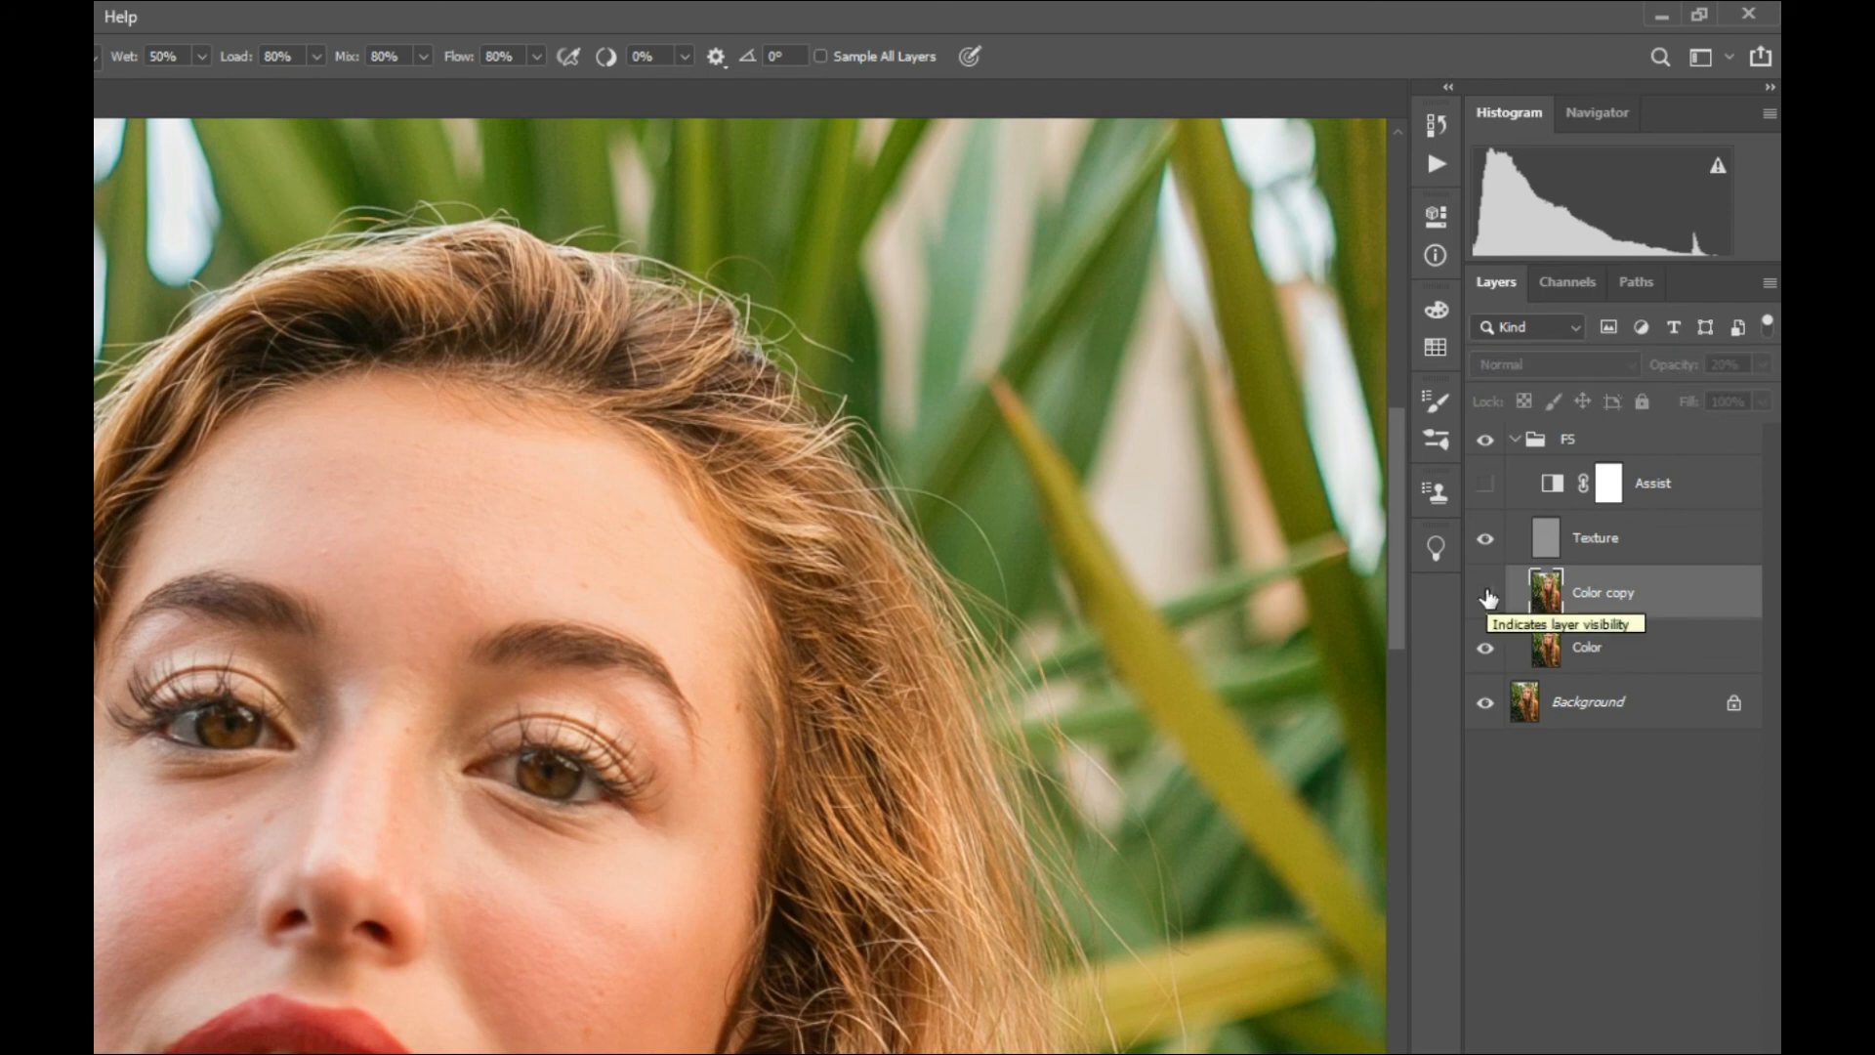
pyautogui.click(1487, 595)
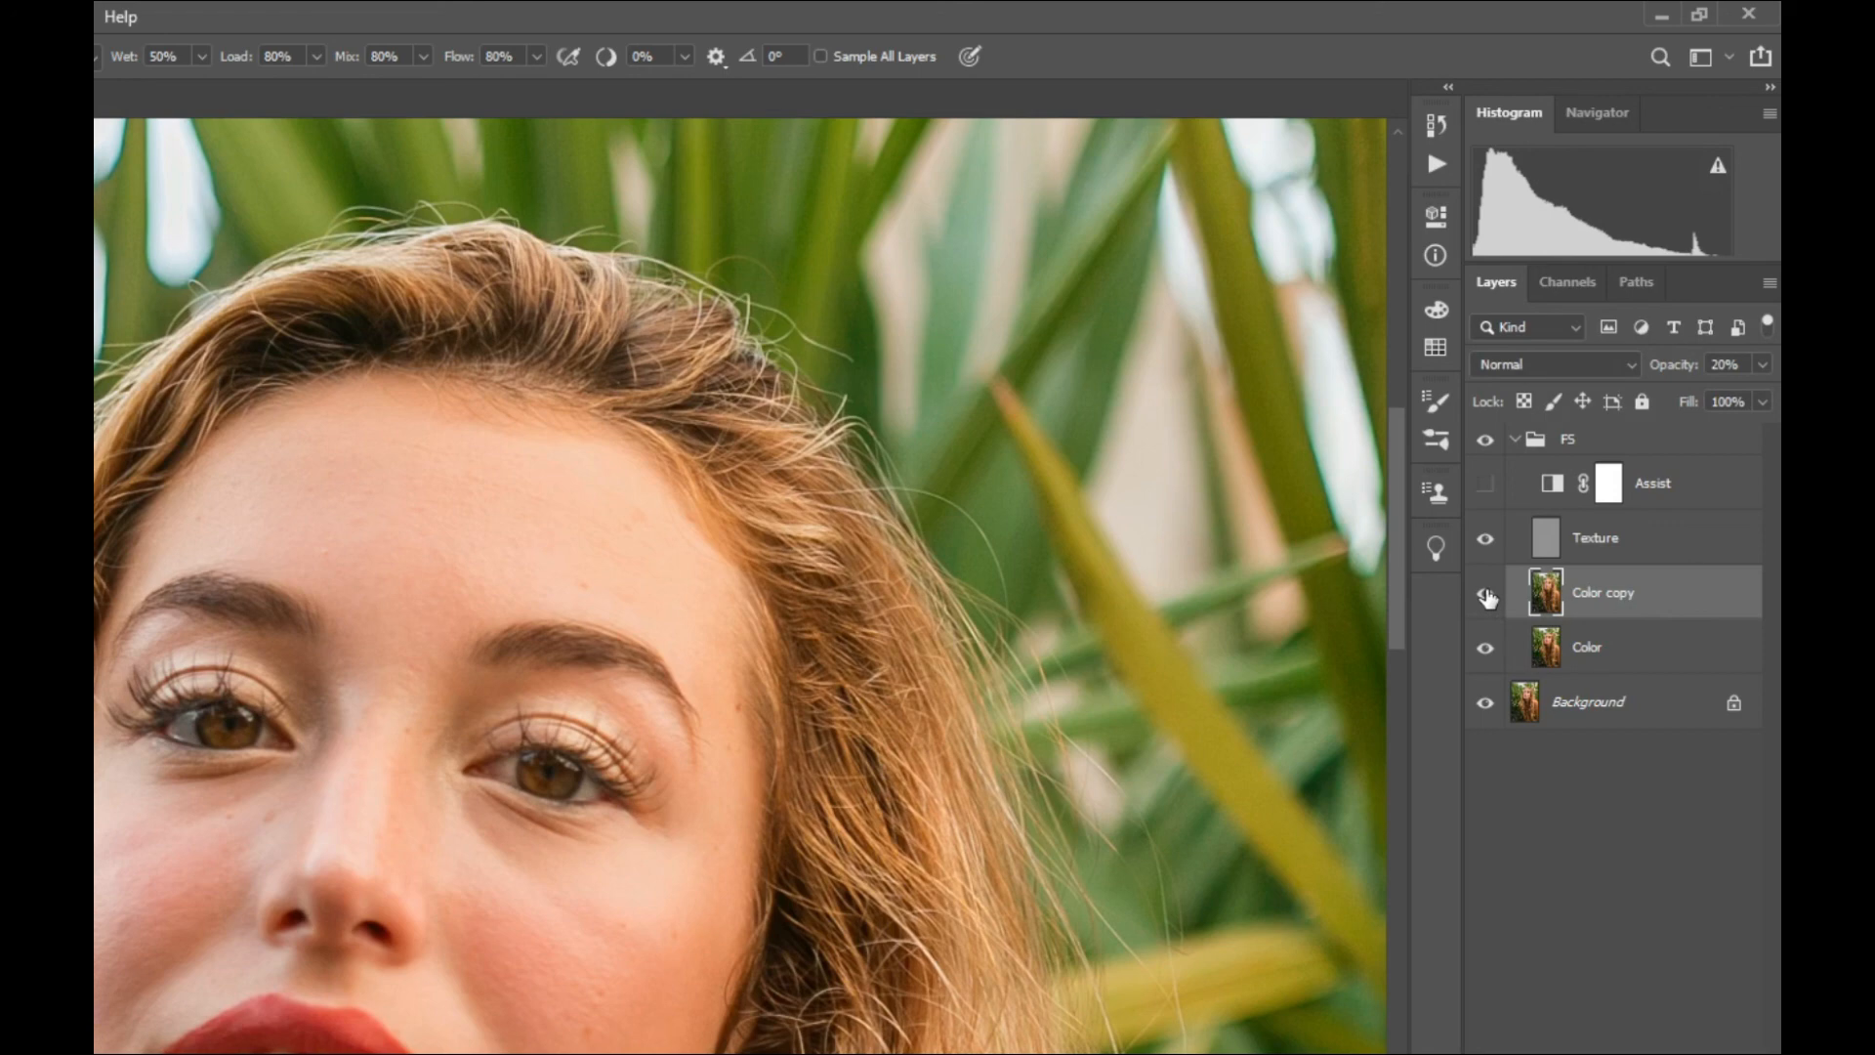
pyautogui.click(1755, 361)
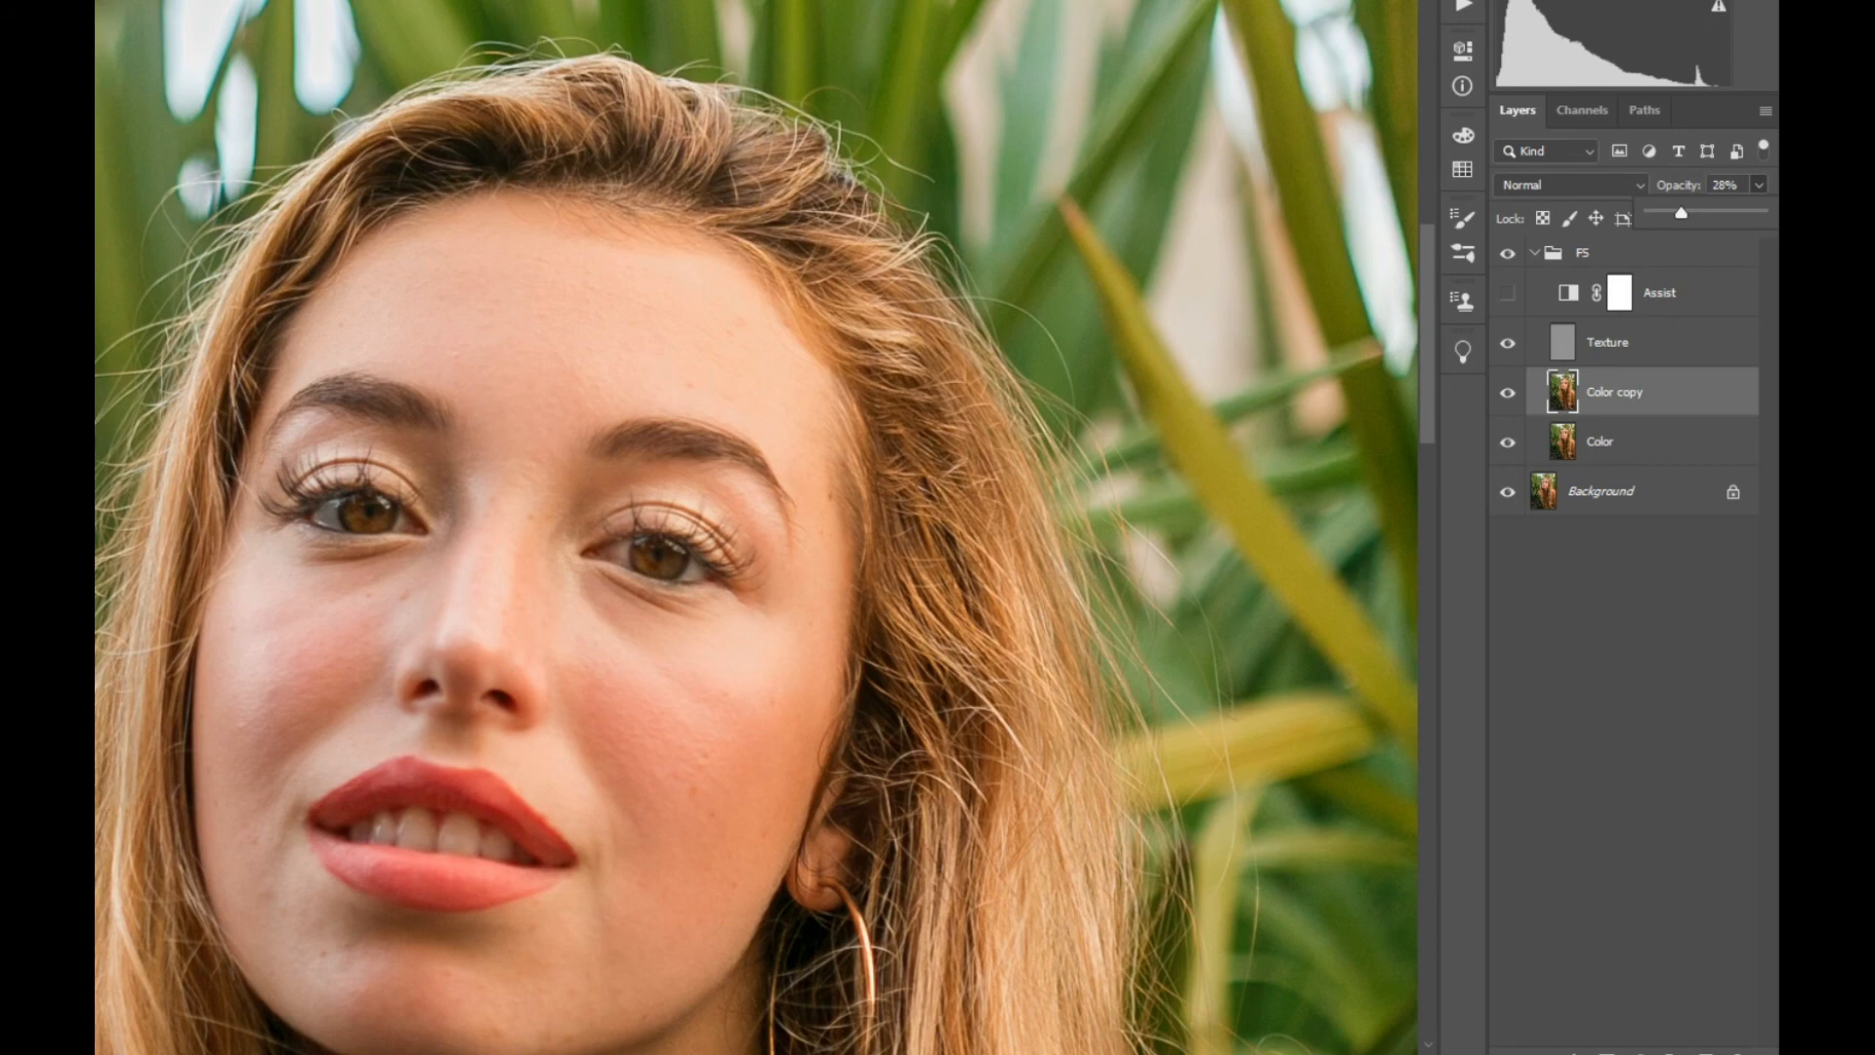
# Clone the green background over the stray hairs beside the head on the Texture layer, sampling clean leaf areas nearby.
pyautogui.click(1633, 350)
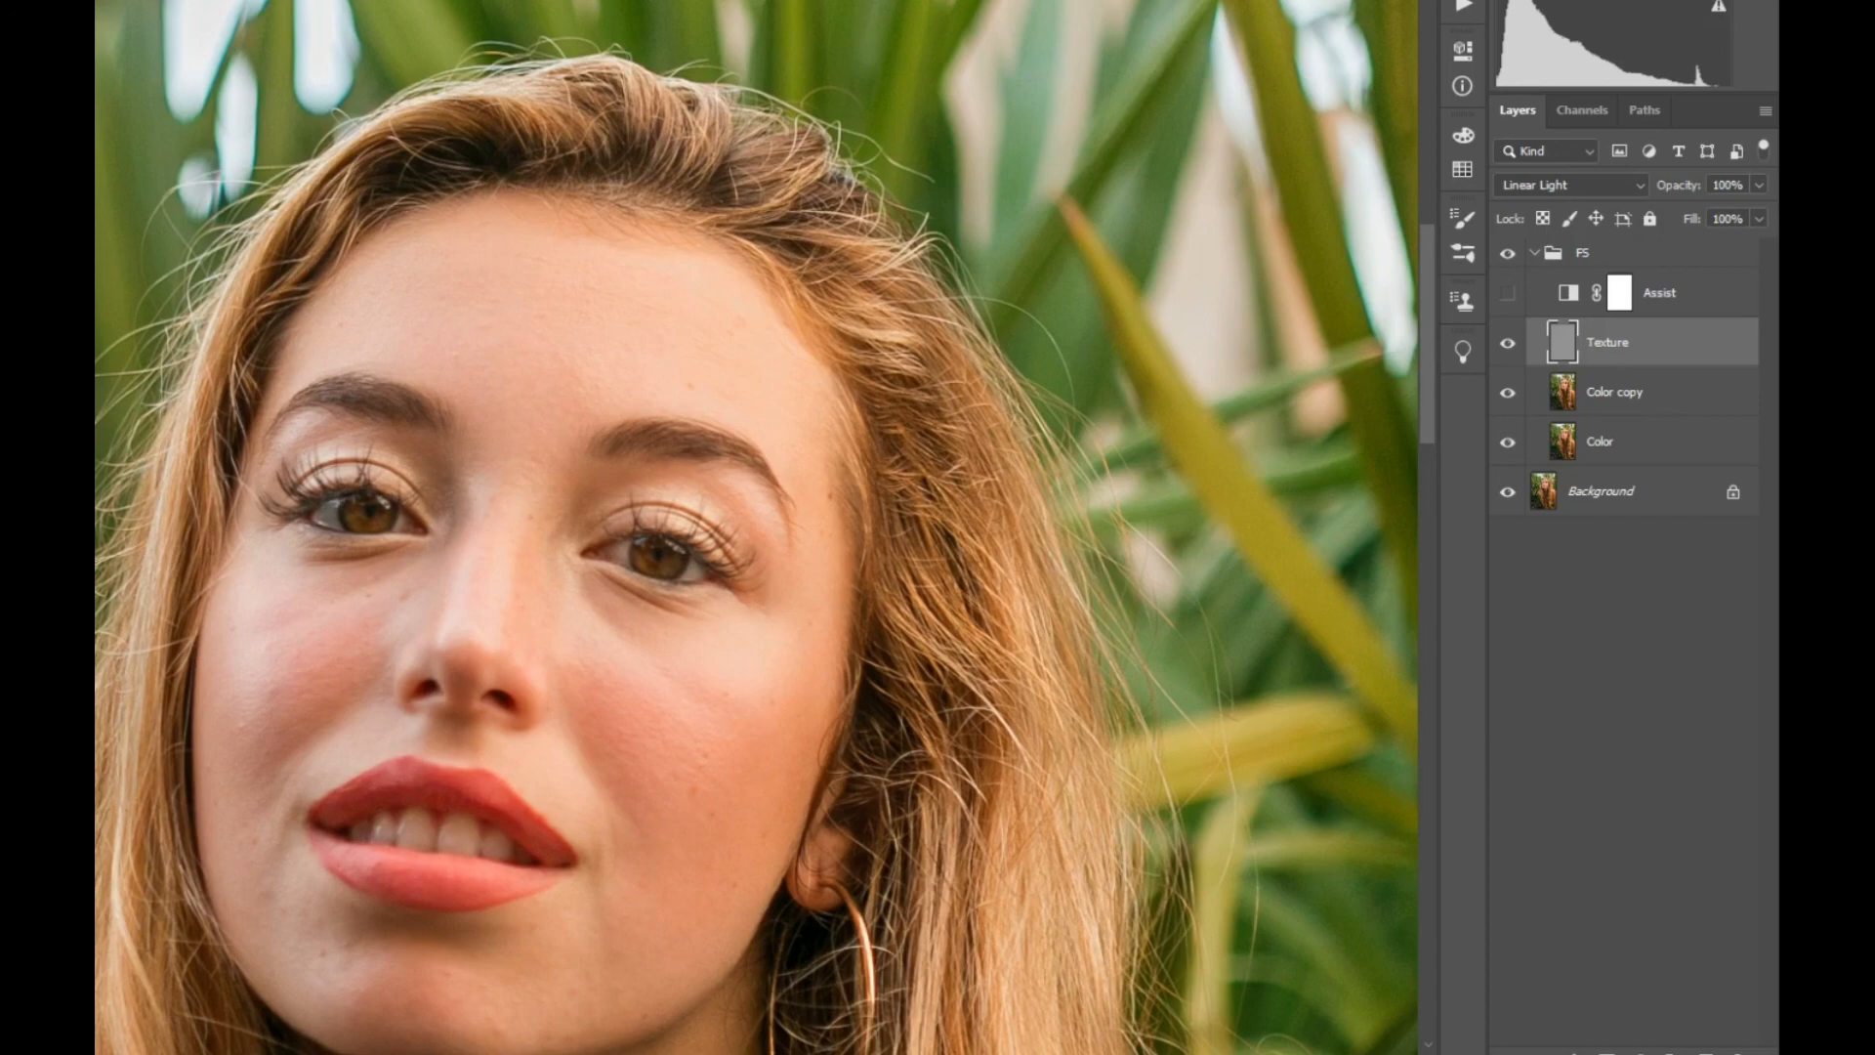
pyautogui.hotkey('ctrl', '+')
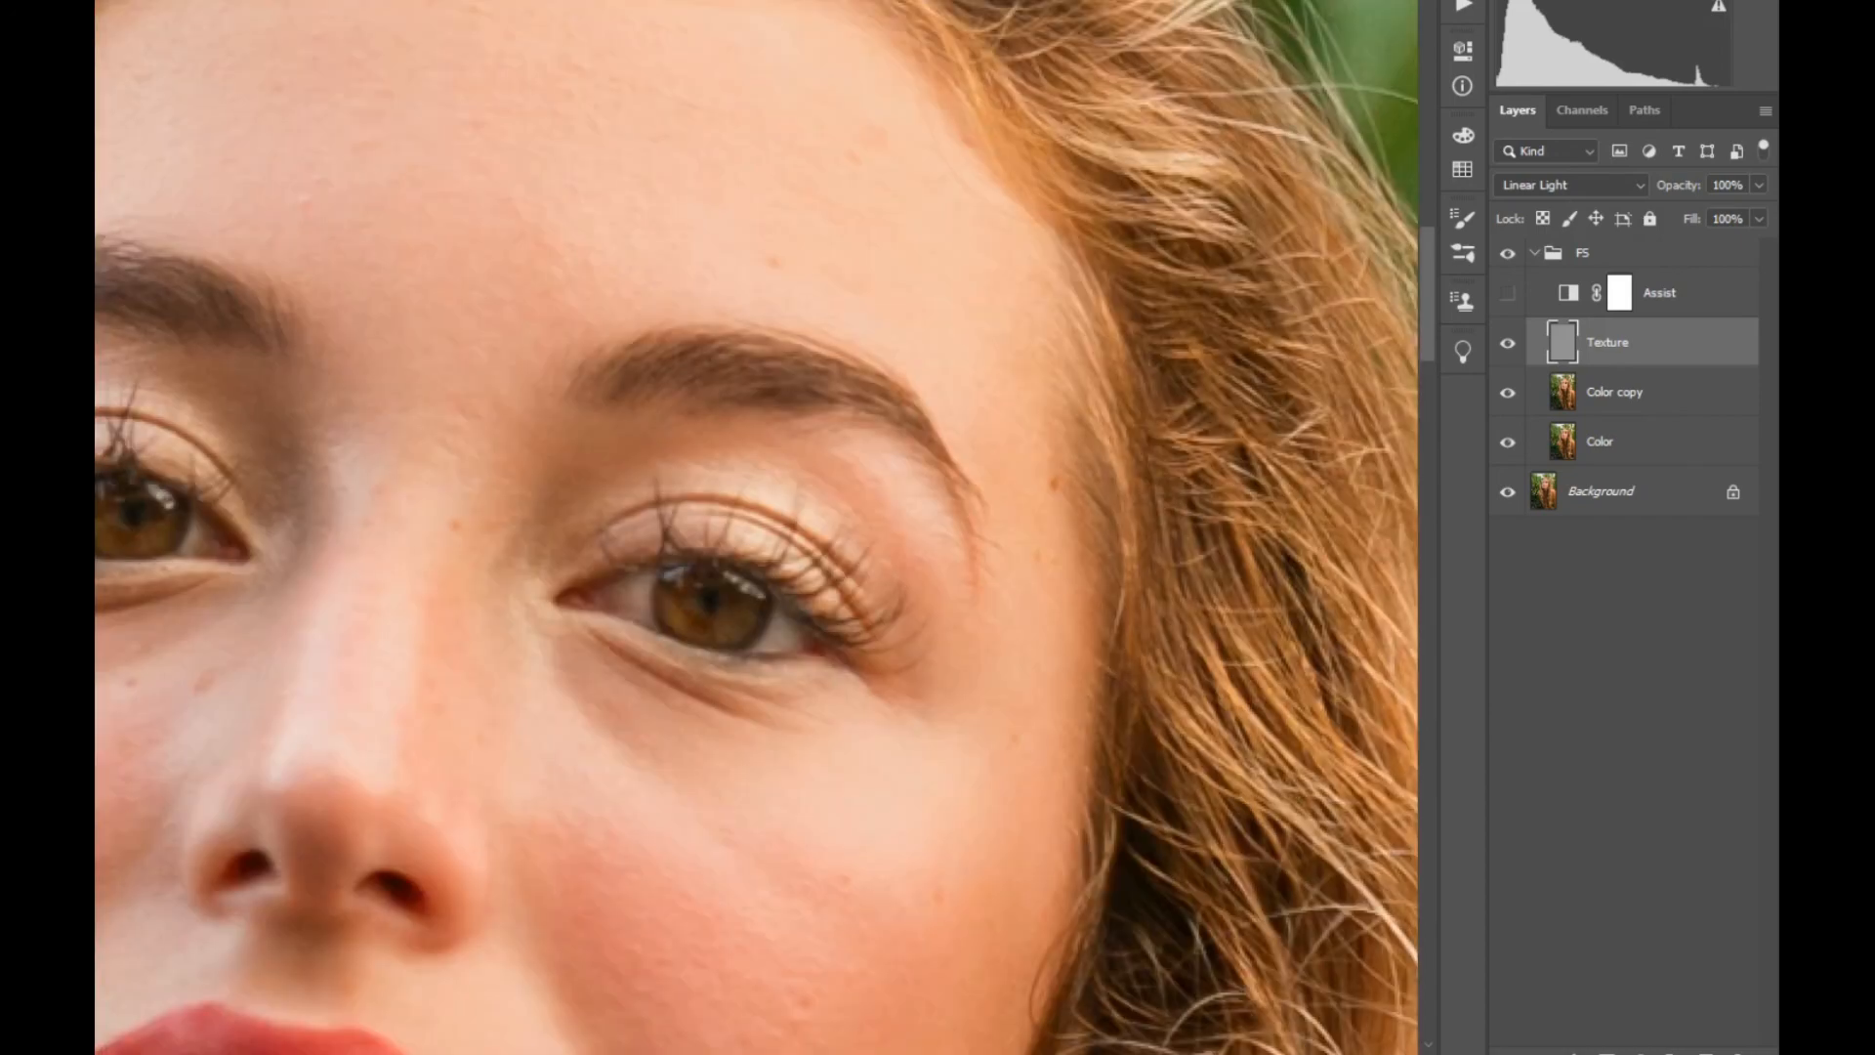
pyautogui.moveTo(898, 1054); pyautogui.dragTo(691, 1050)
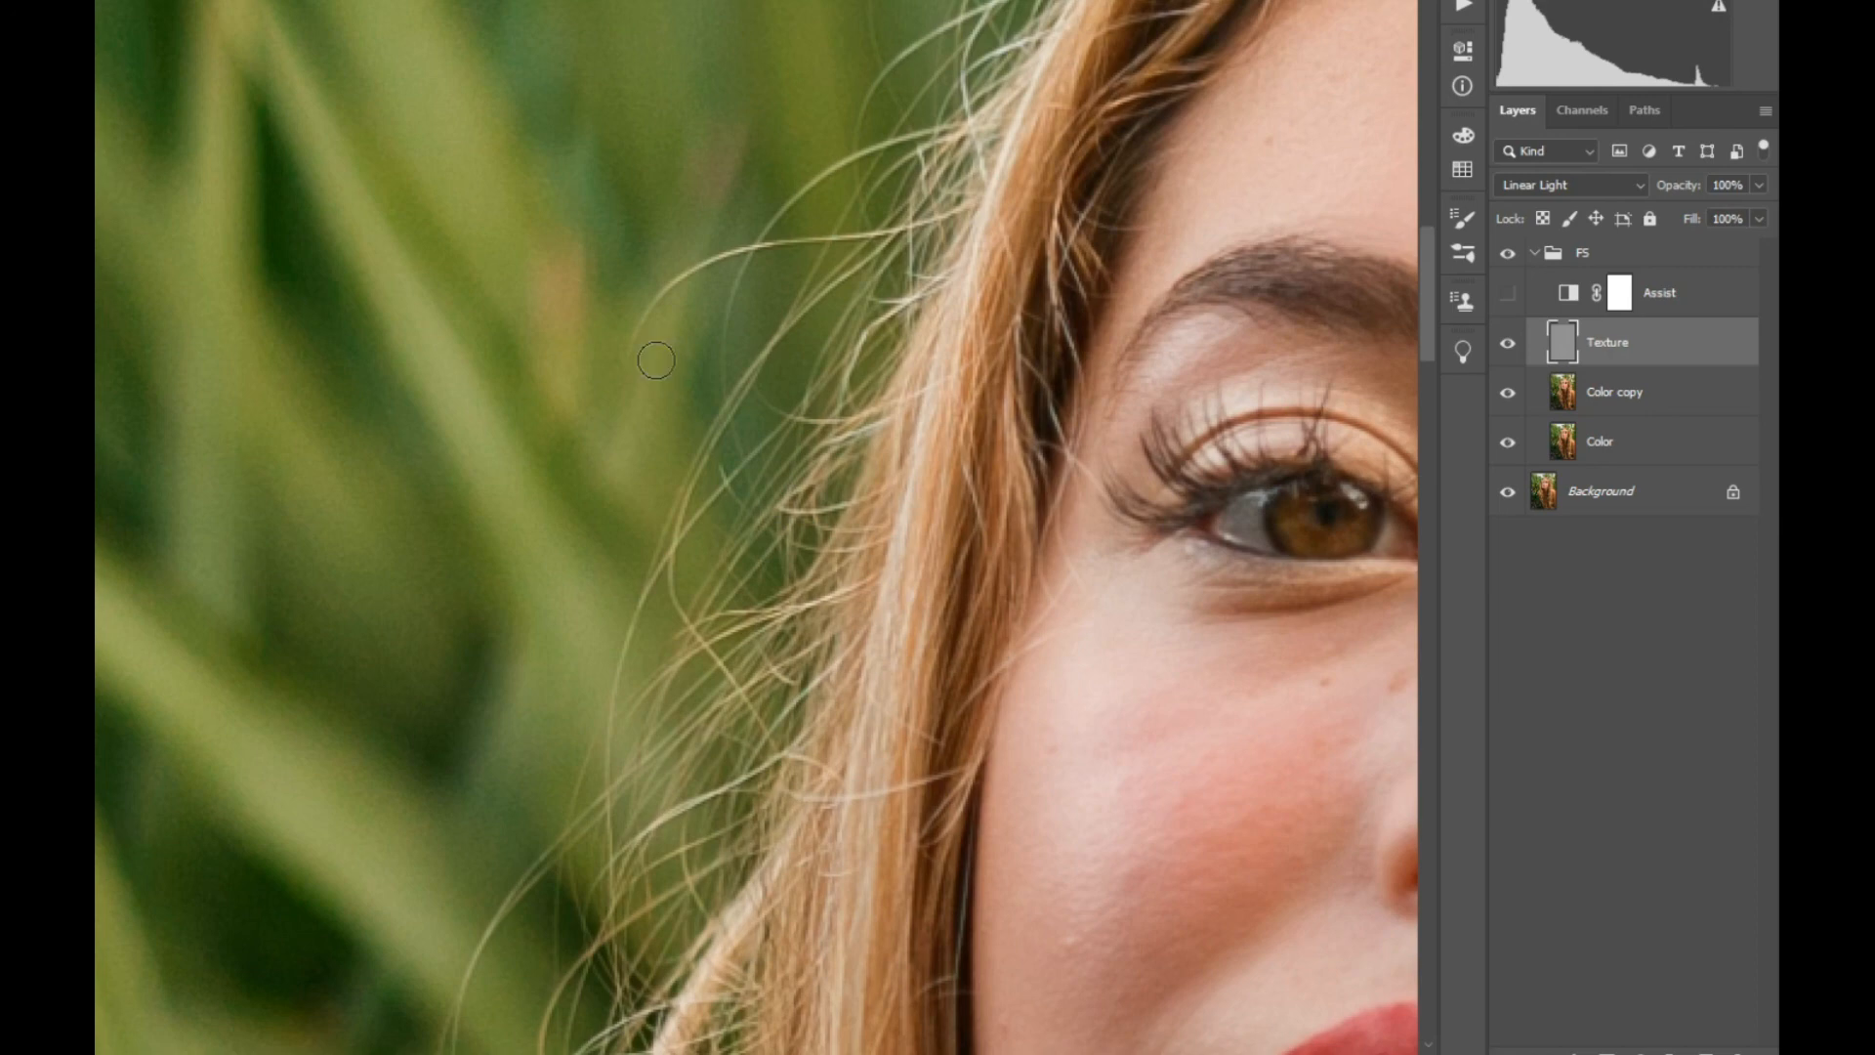
pyautogui.moveTo(621, 371); pyautogui.dragTo(678, 272)
pyautogui.click(641, 280)
pyautogui.moveTo(674, 368)
pyautogui.mouseDown()
pyautogui.moveTo(612, 319)
pyautogui.moveTo(729, 255)
pyautogui.mouseUp()
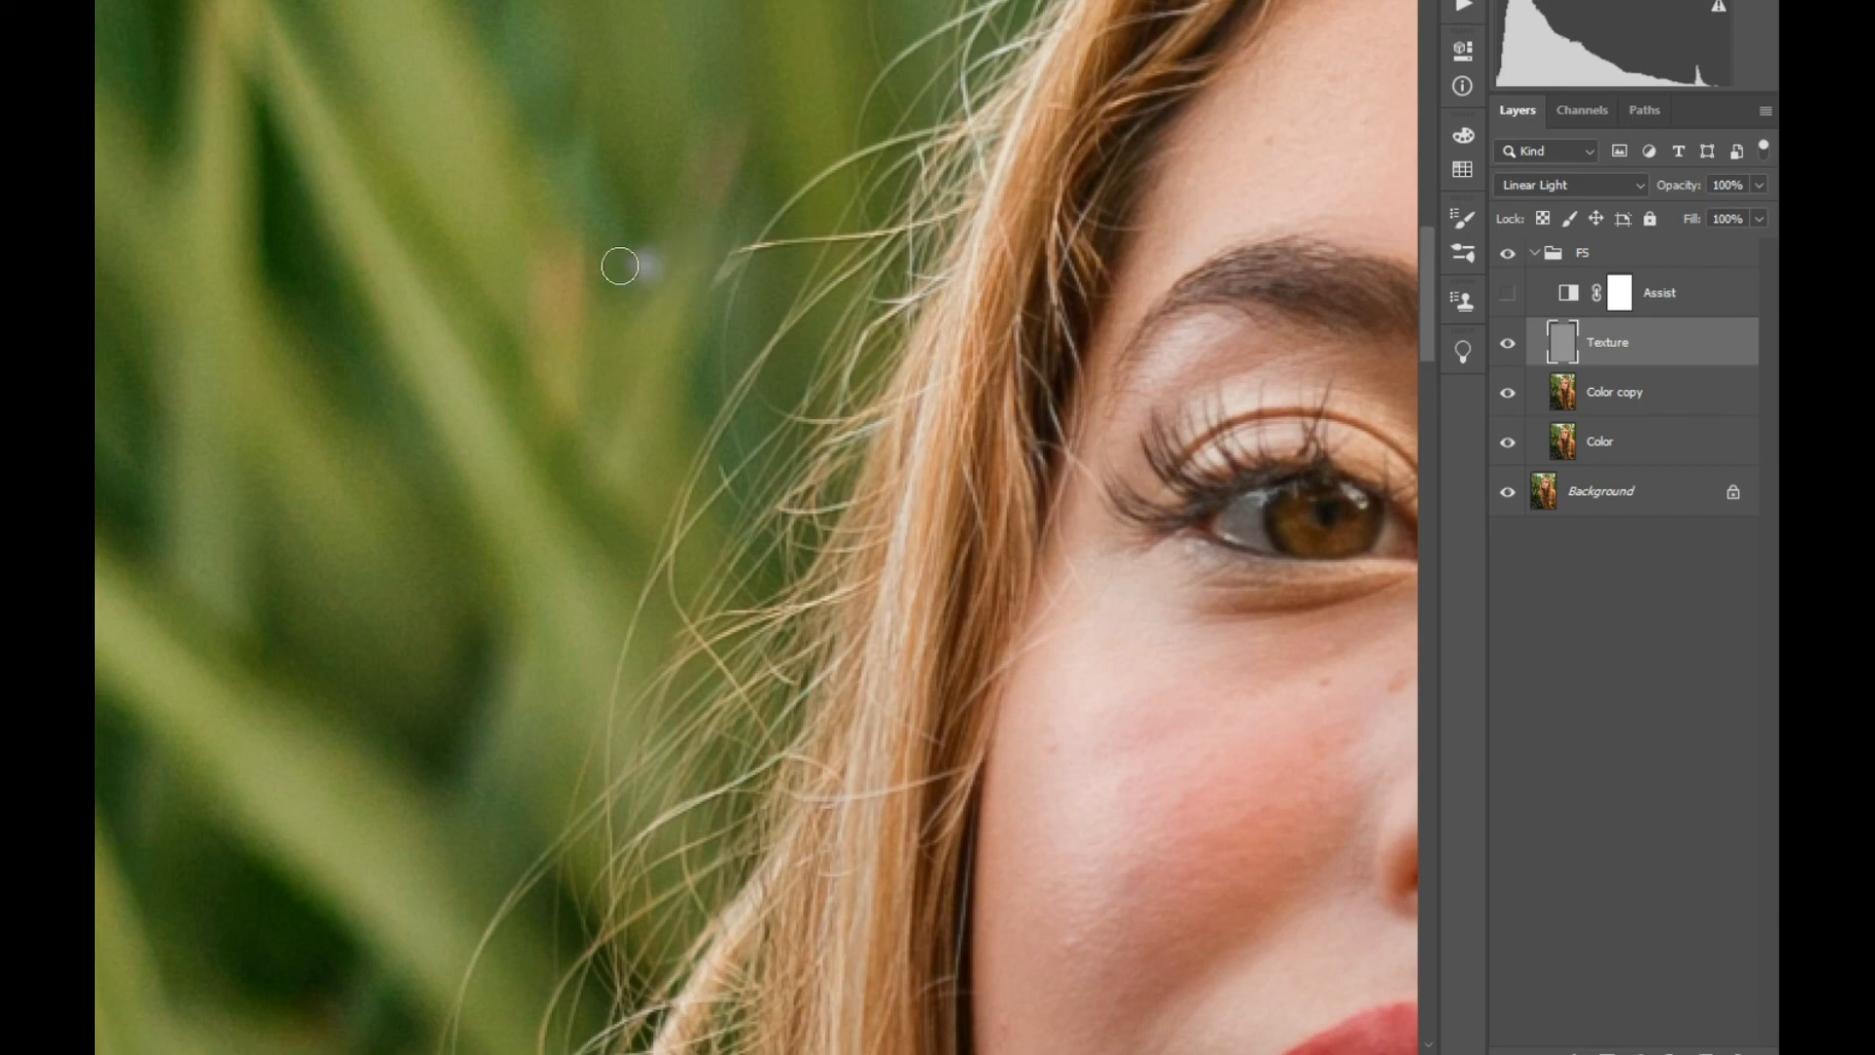
pyautogui.keyDown('alt'); pyautogui.click(586, 397); pyautogui.keyUp('alt')
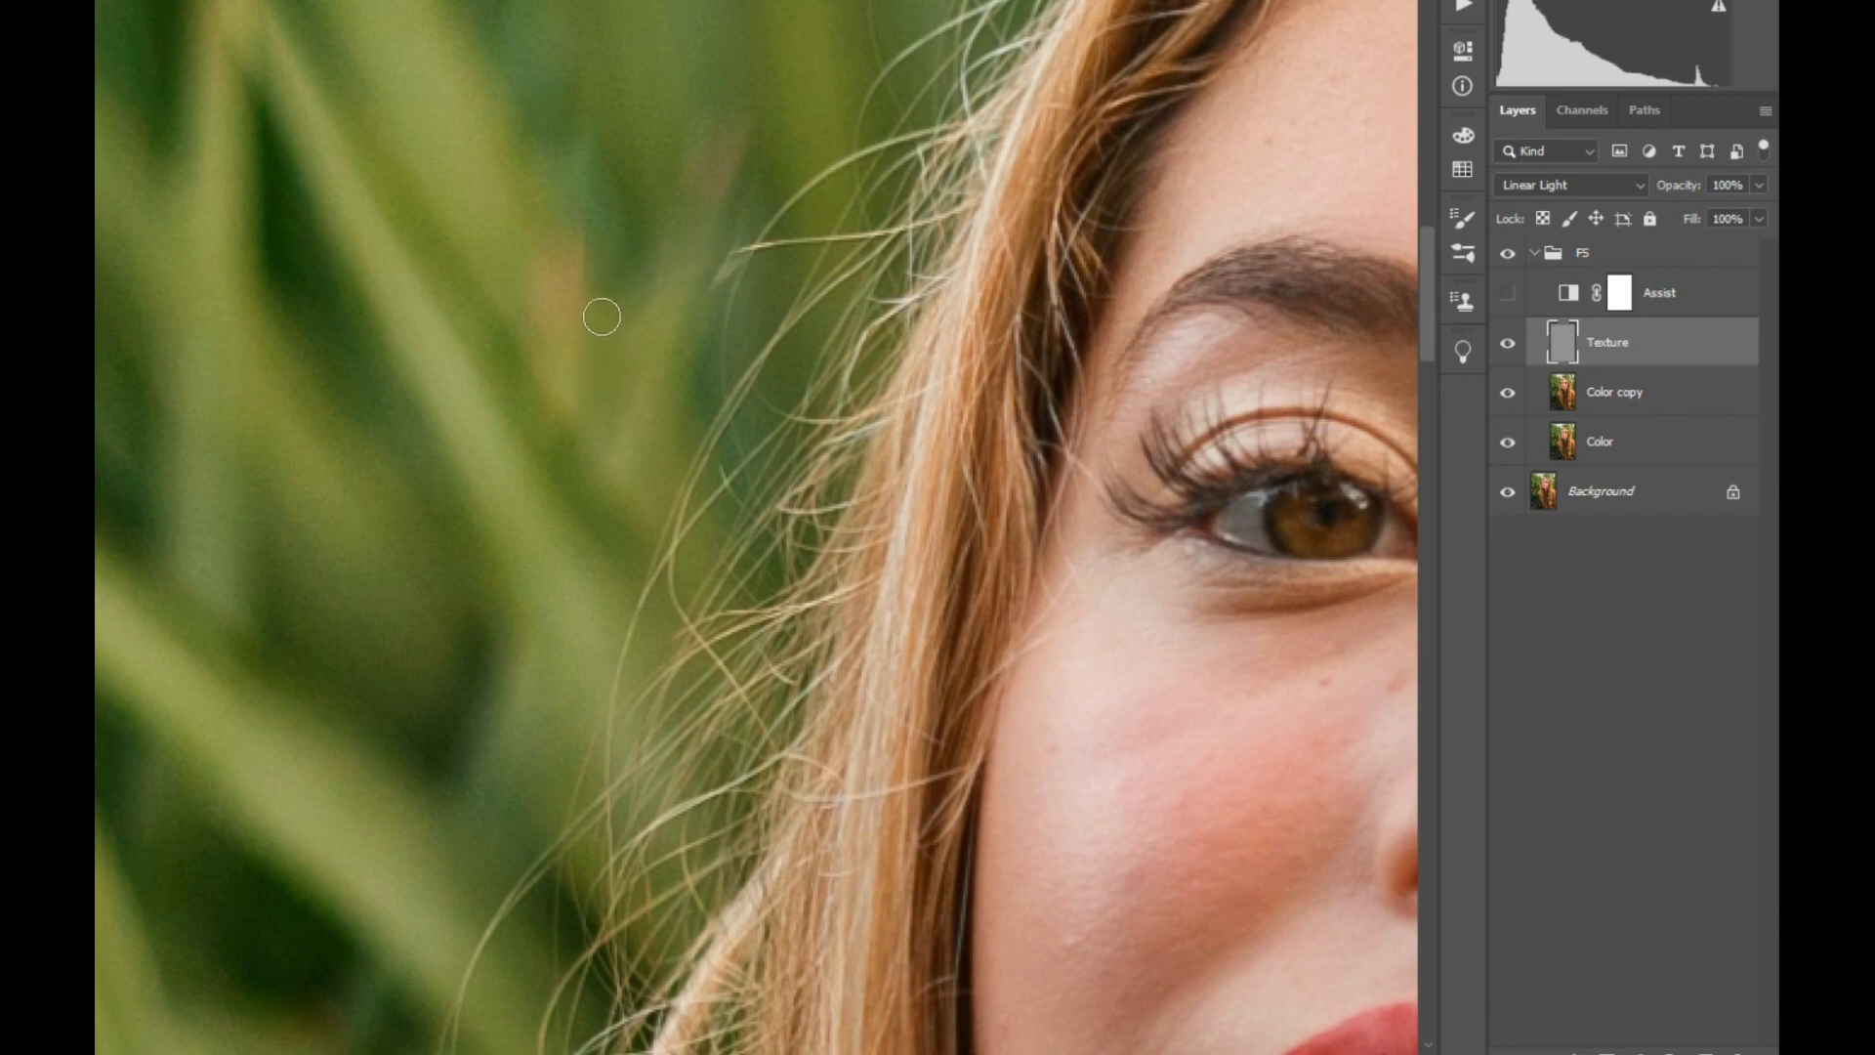
pyautogui.moveTo(599, 313)
pyautogui.mouseDown()
pyautogui.moveTo(698, 264)
pyautogui.moveTo(591, 349)
pyautogui.mouseUp()
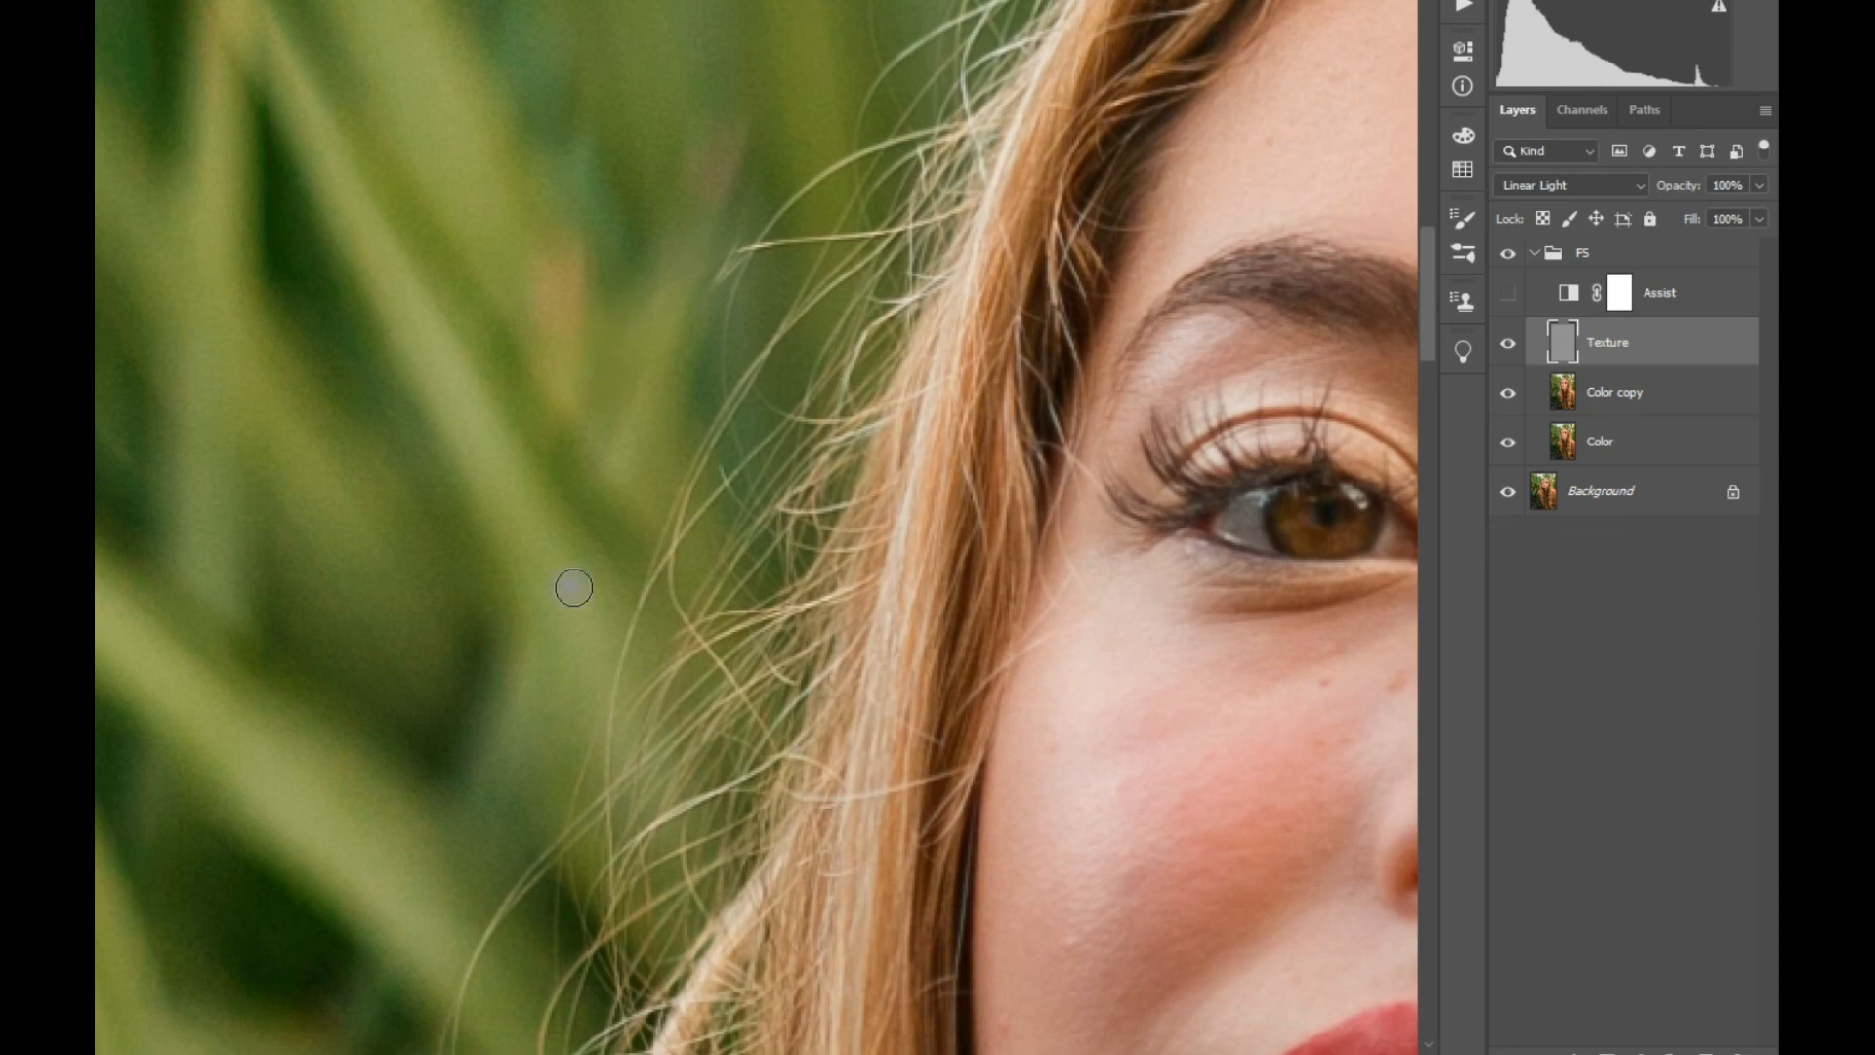
pyautogui.moveTo(667, 291)
pyautogui.mouseDown()
pyautogui.moveTo(628, 337)
pyautogui.moveTo(677, 284)
pyautogui.mouseUp()
pyautogui.moveTo(655, 356)
pyautogui.mouseDown()
pyautogui.moveTo(742, 224)
pyautogui.moveTo(711, 280)
pyautogui.mouseUp()
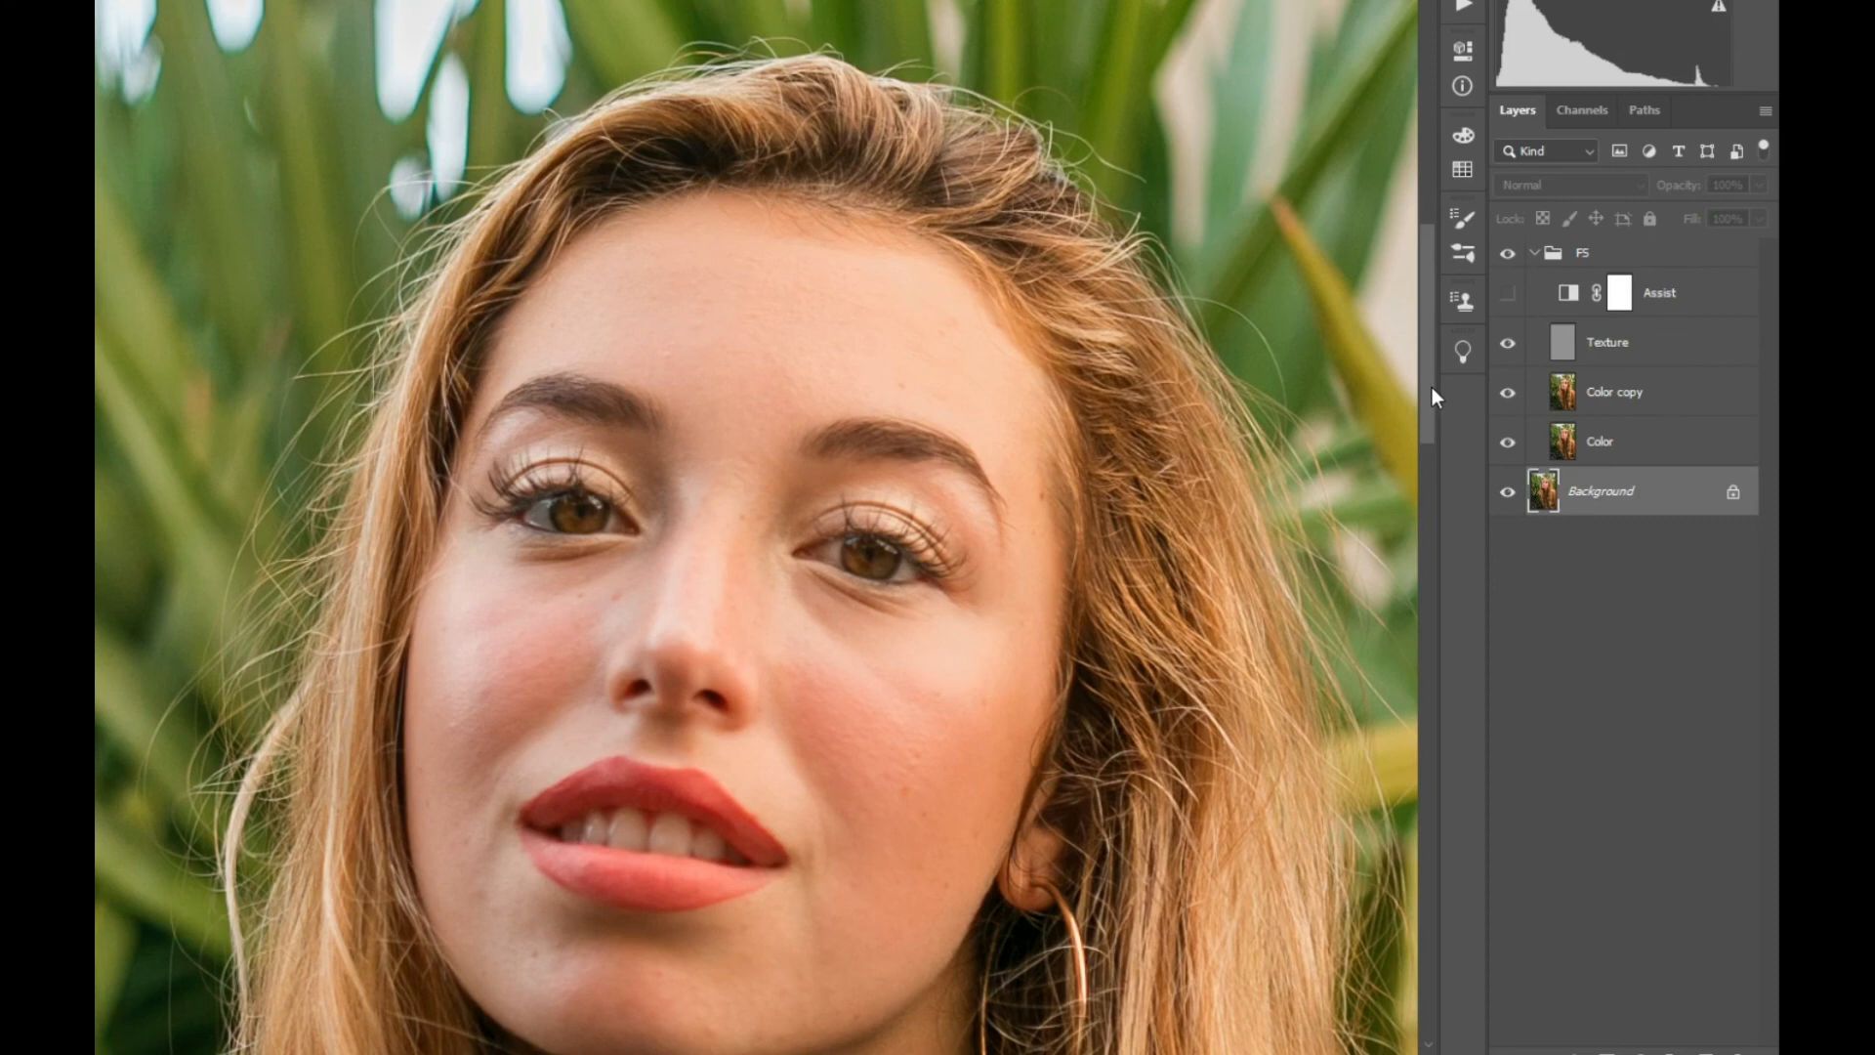
pyautogui.moveTo(1432, 387); pyautogui.dragTo(1422, 431)
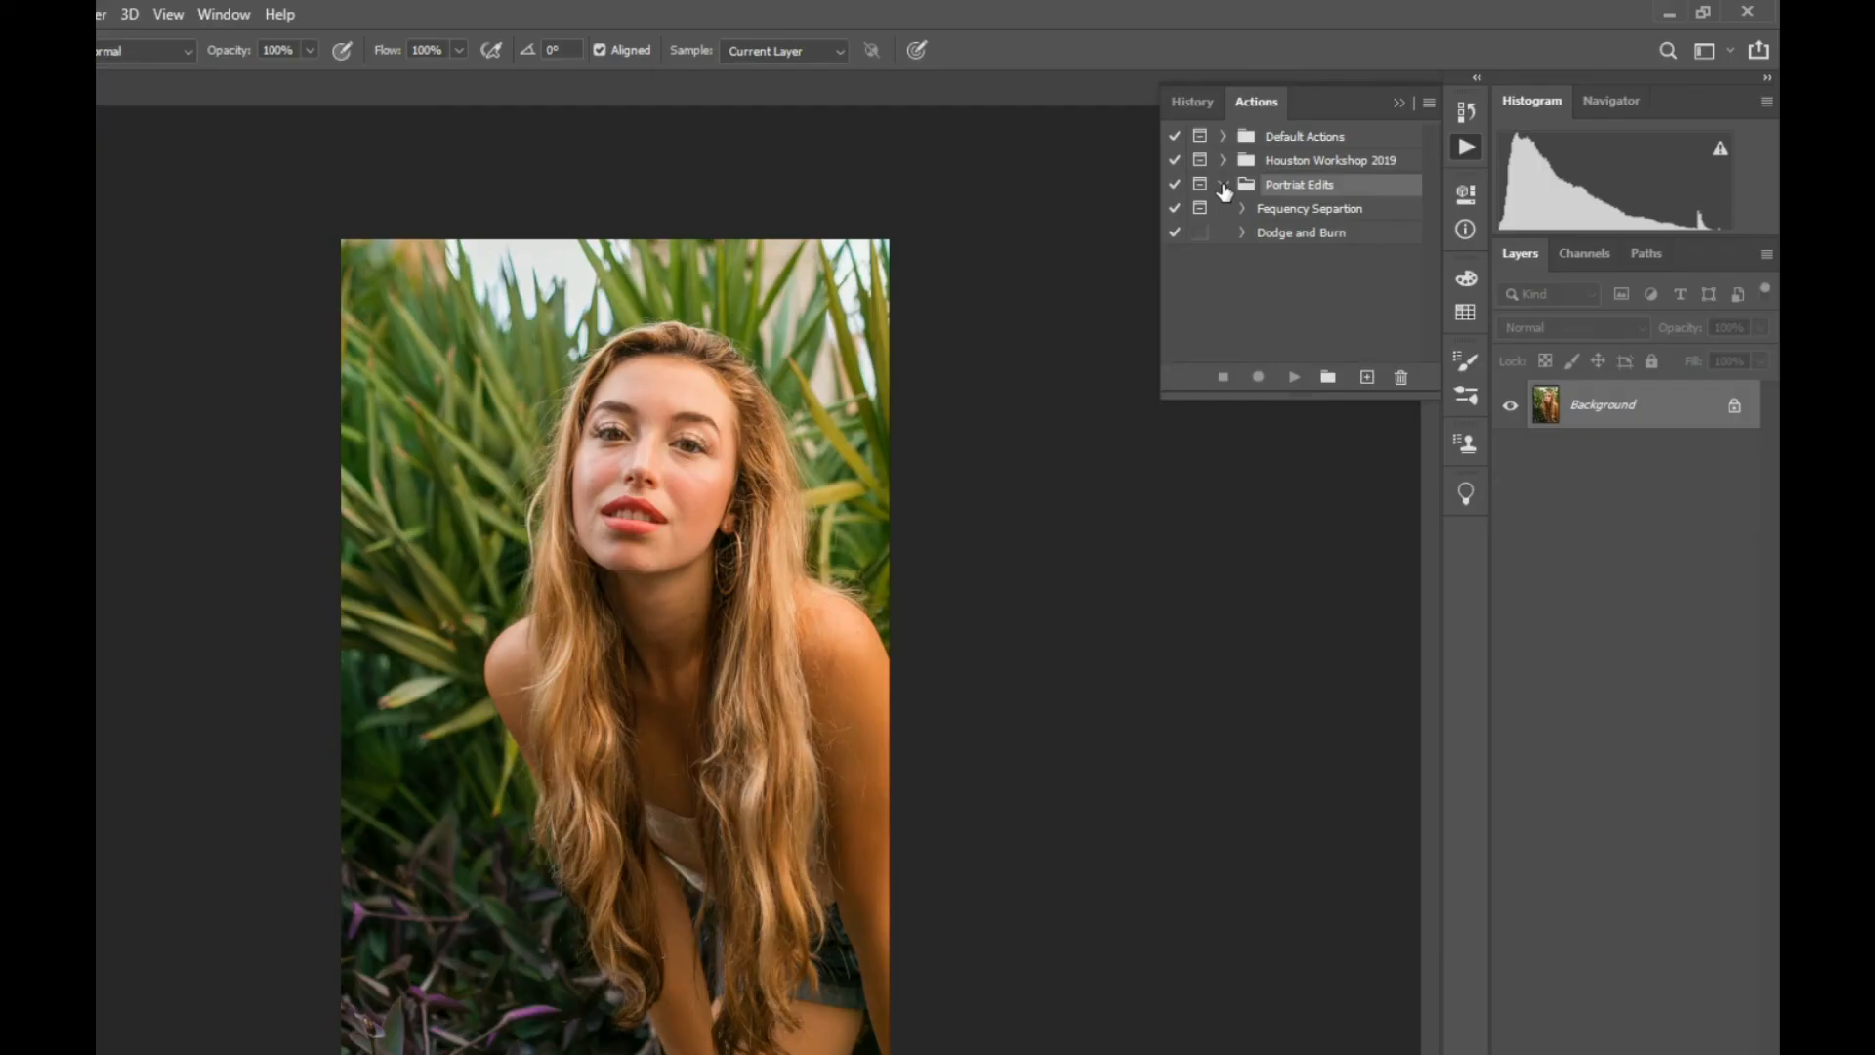
# Run the Fequency Separtion action from the Portriat Edits set with a Median radius of 7 pixels, and expand the resulting layer group.
pyautogui.click(1323, 214)
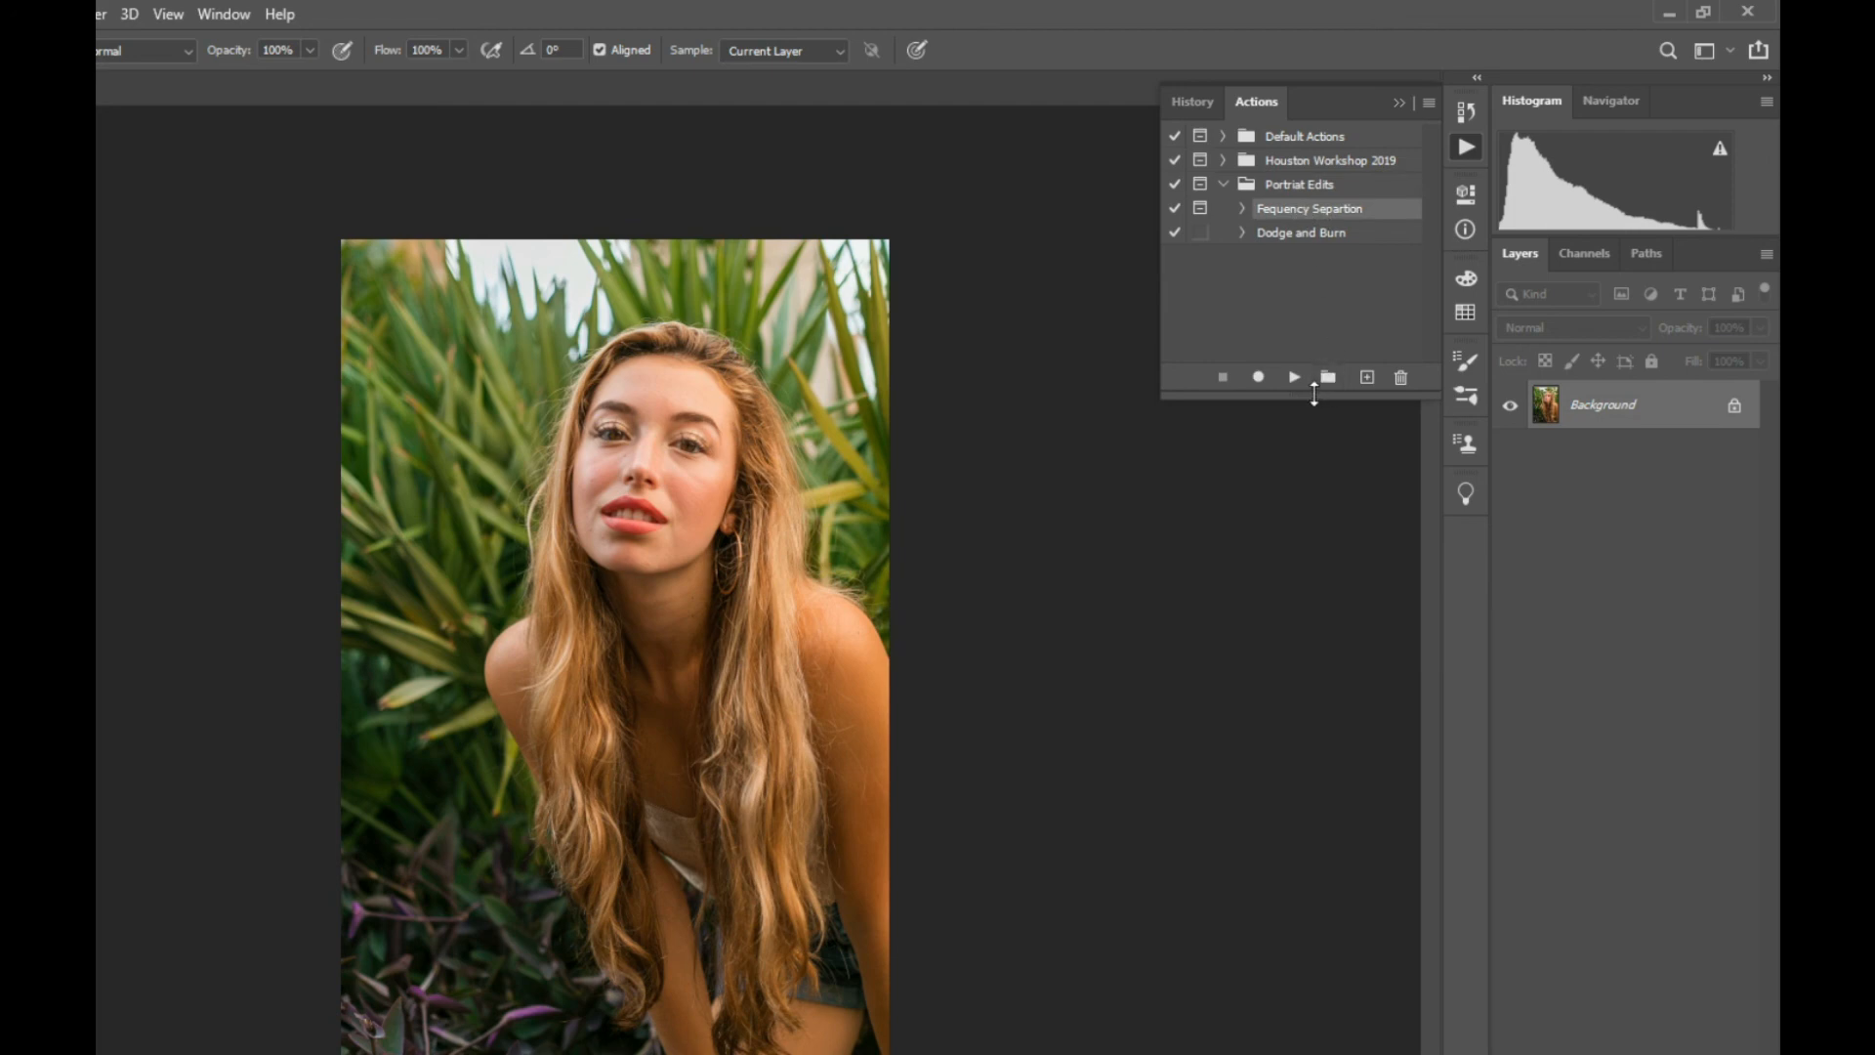
pyautogui.click(1295, 379)
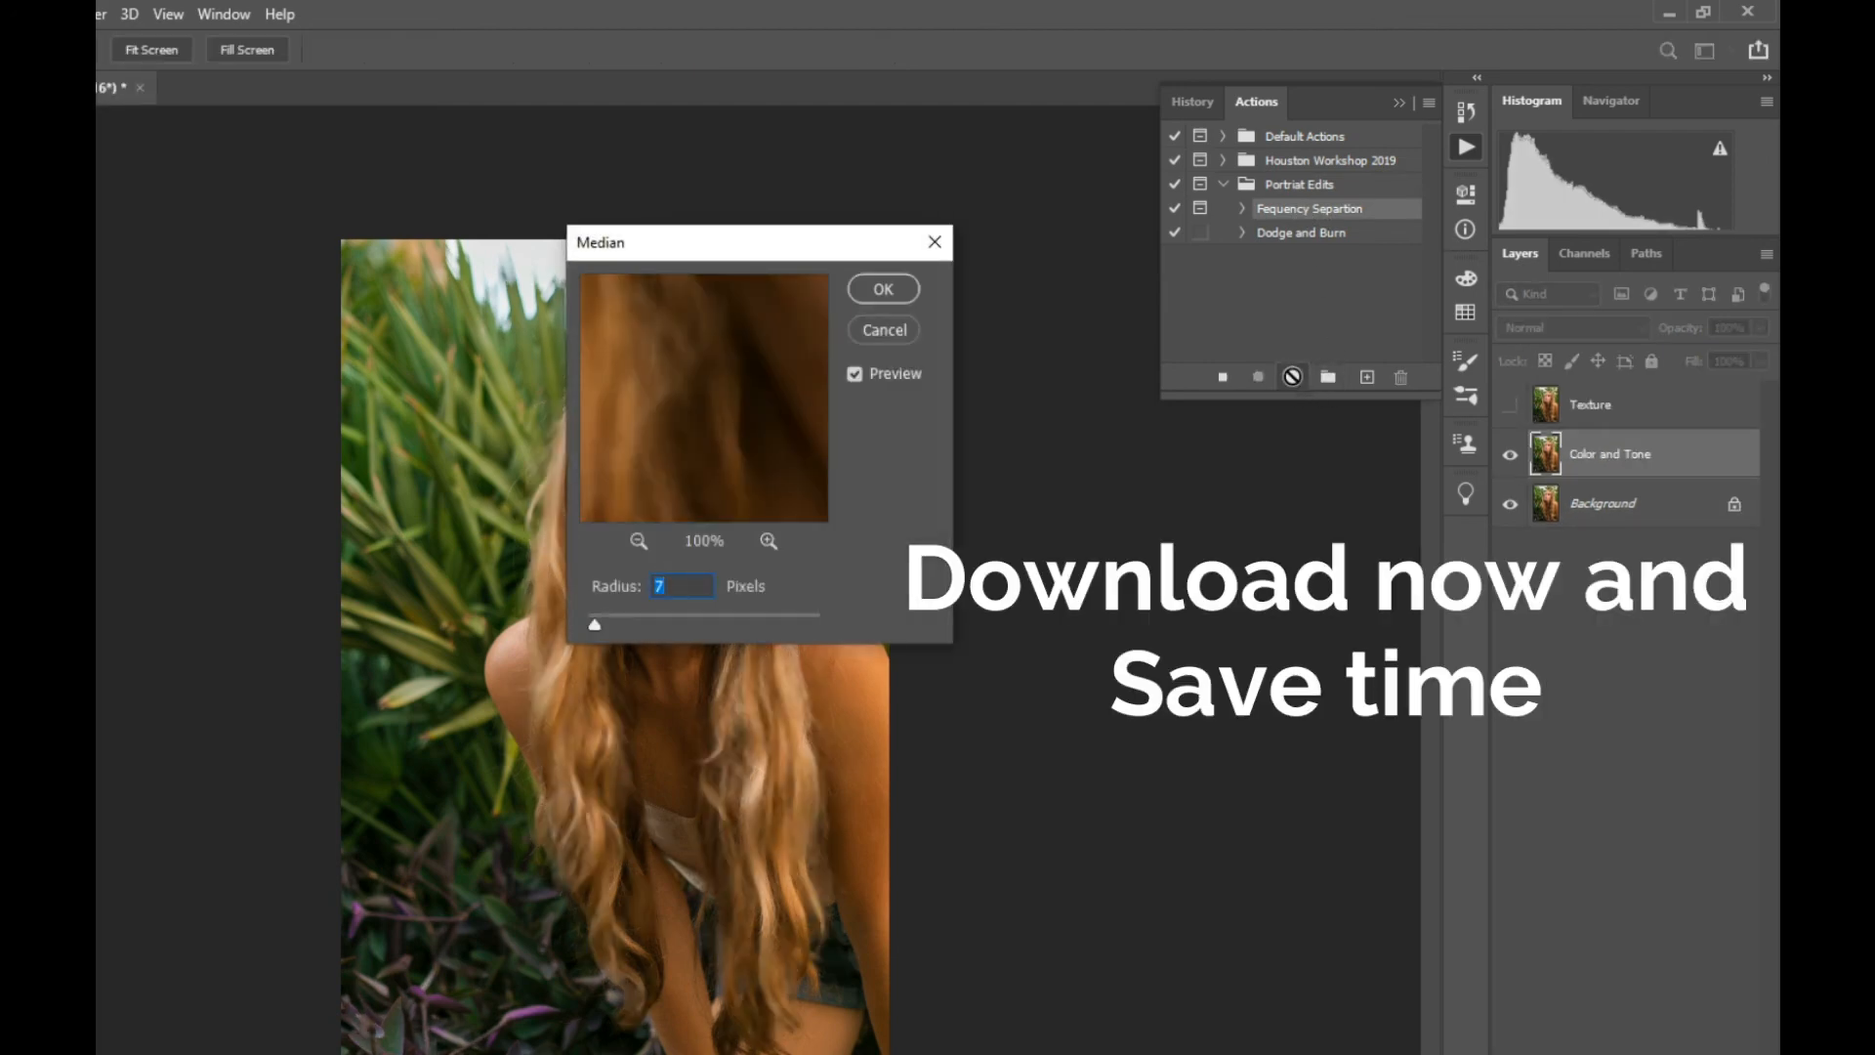
pyautogui.moveTo(700, 381)
pyautogui.mouseDown()
pyautogui.moveTo(736, 368)
pyautogui.moveTo(544, 745)
pyautogui.moveTo(629, 979)
pyautogui.moveTo(684, 1036)
pyautogui.mouseUp()
pyautogui.click(903, 289)
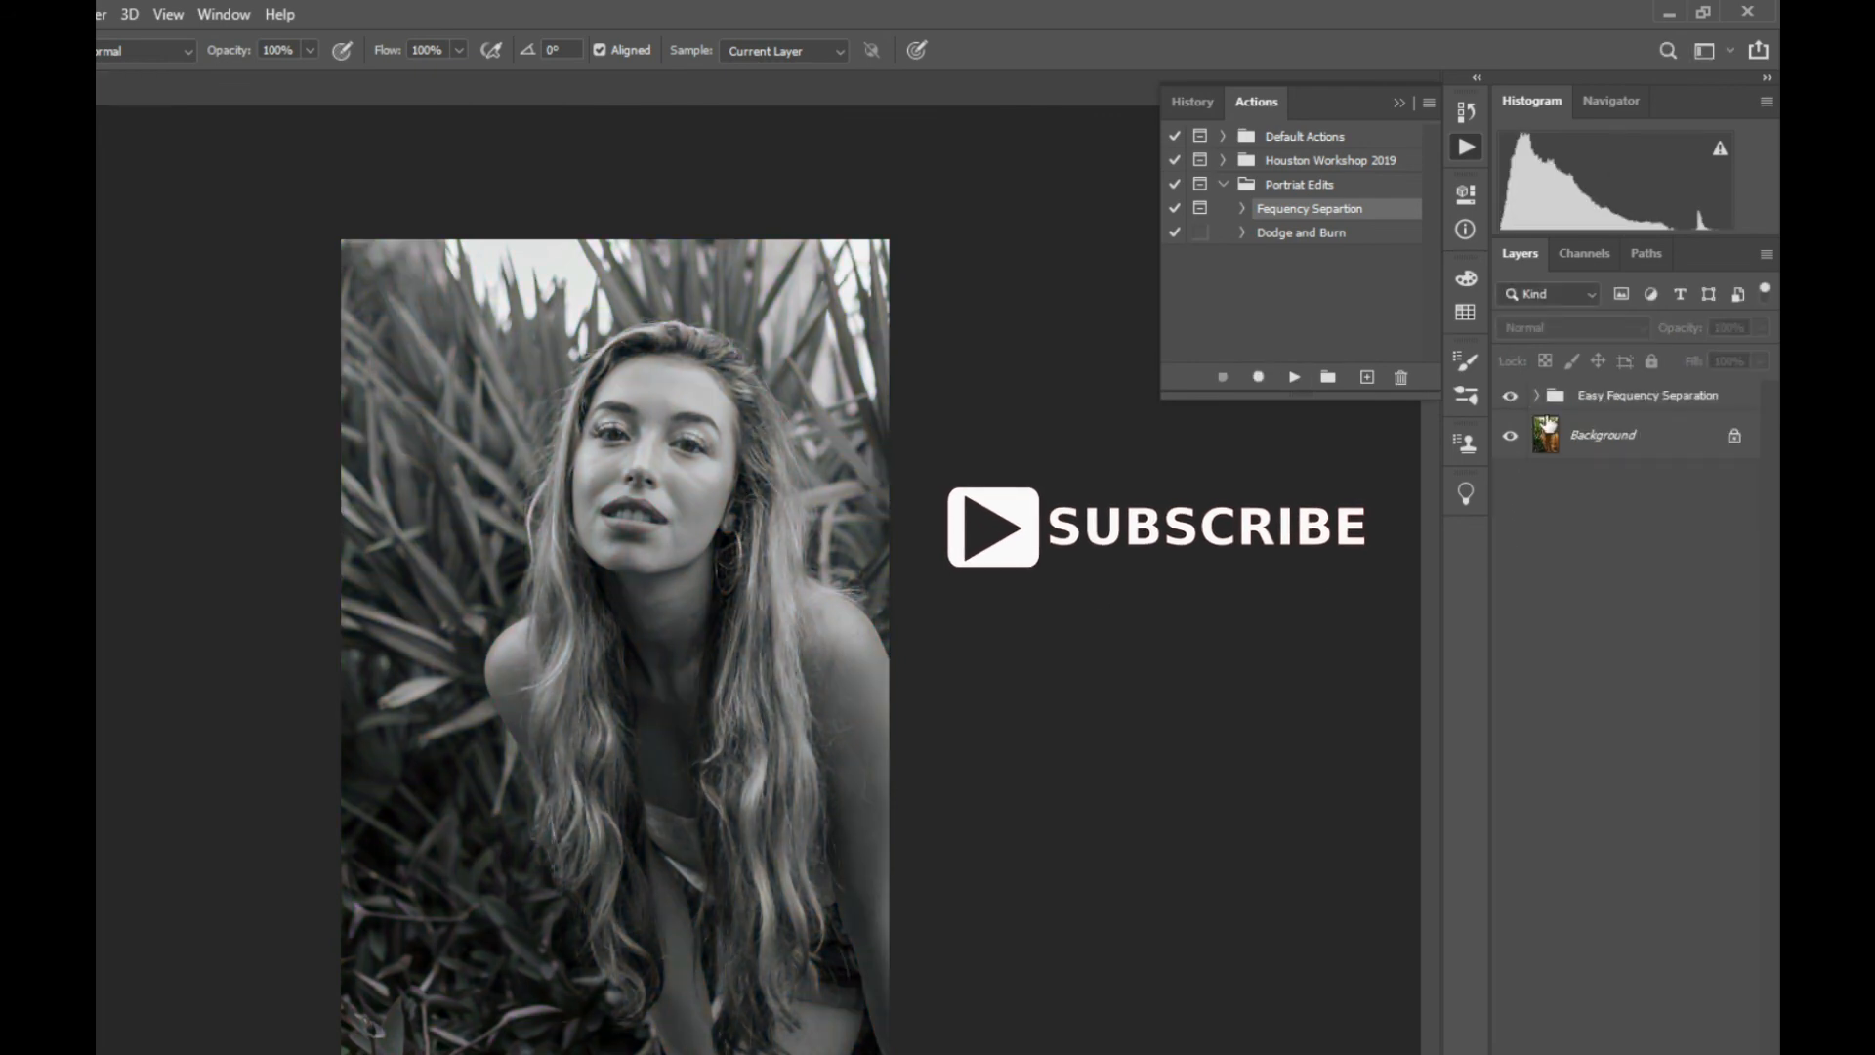
pyautogui.click(1538, 396)
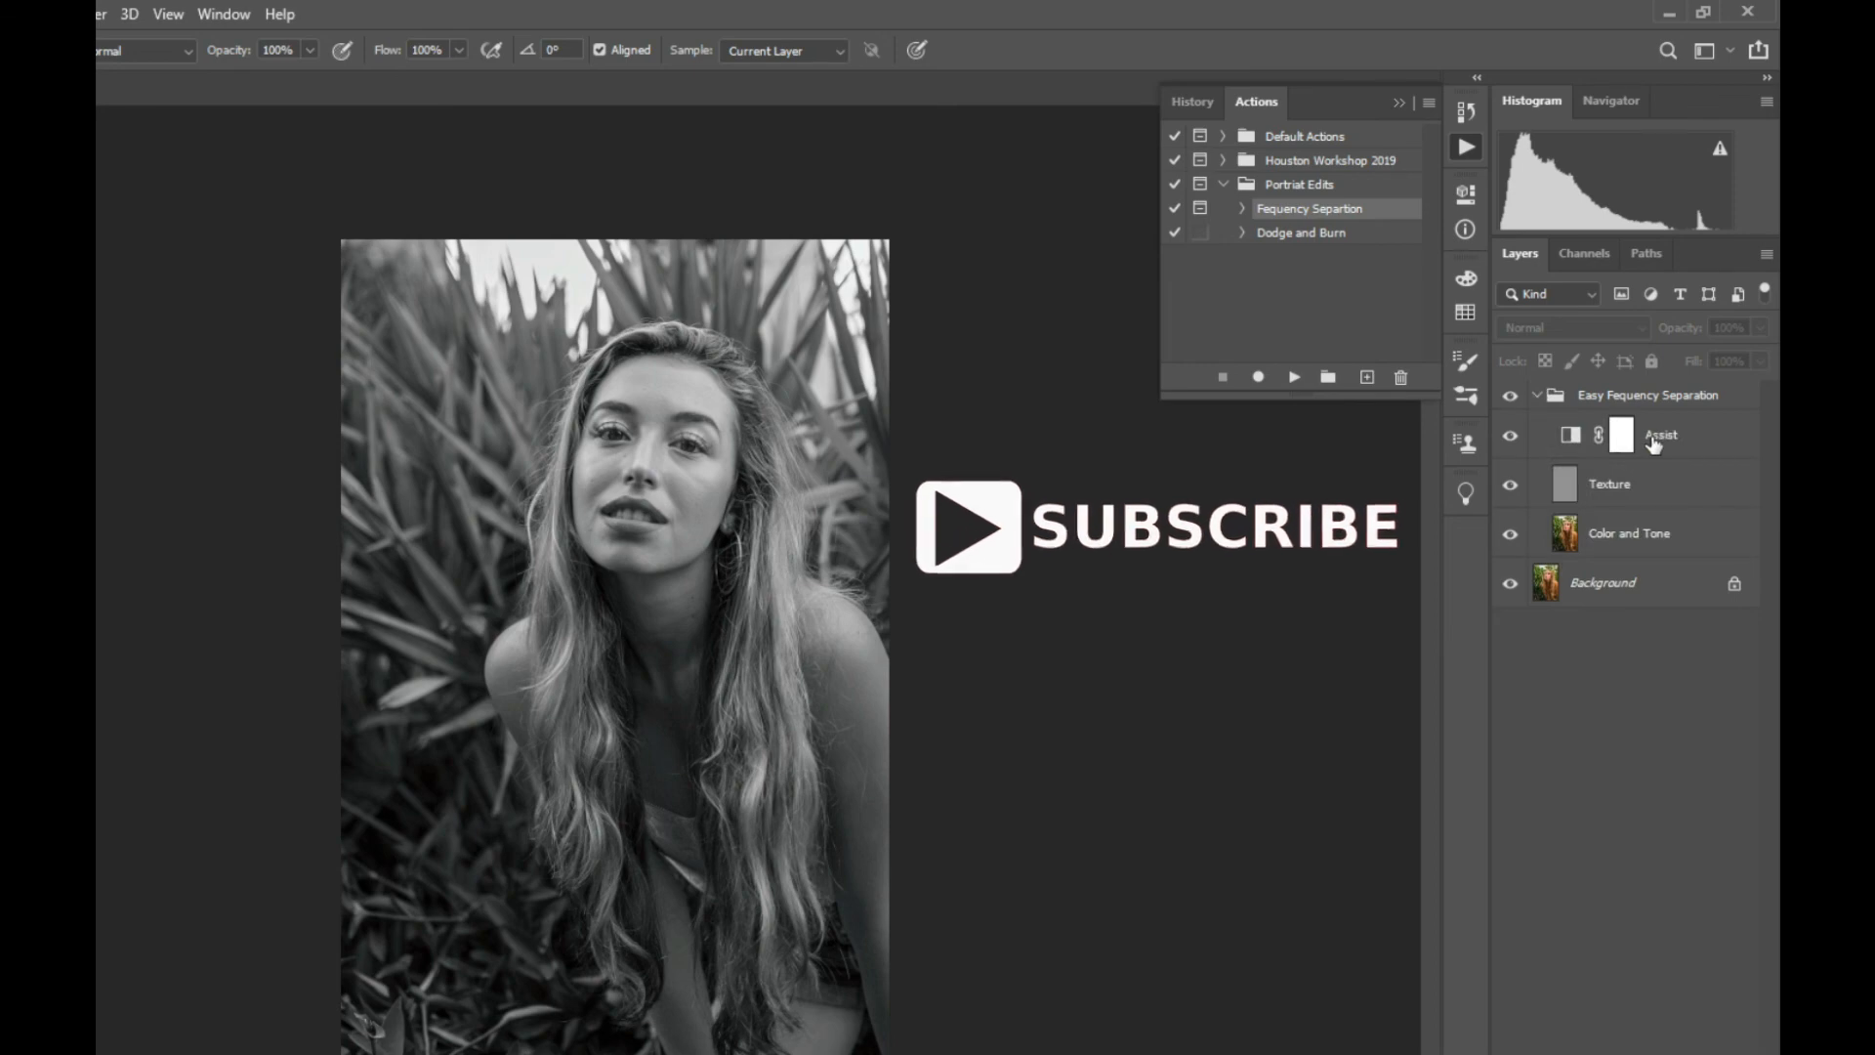